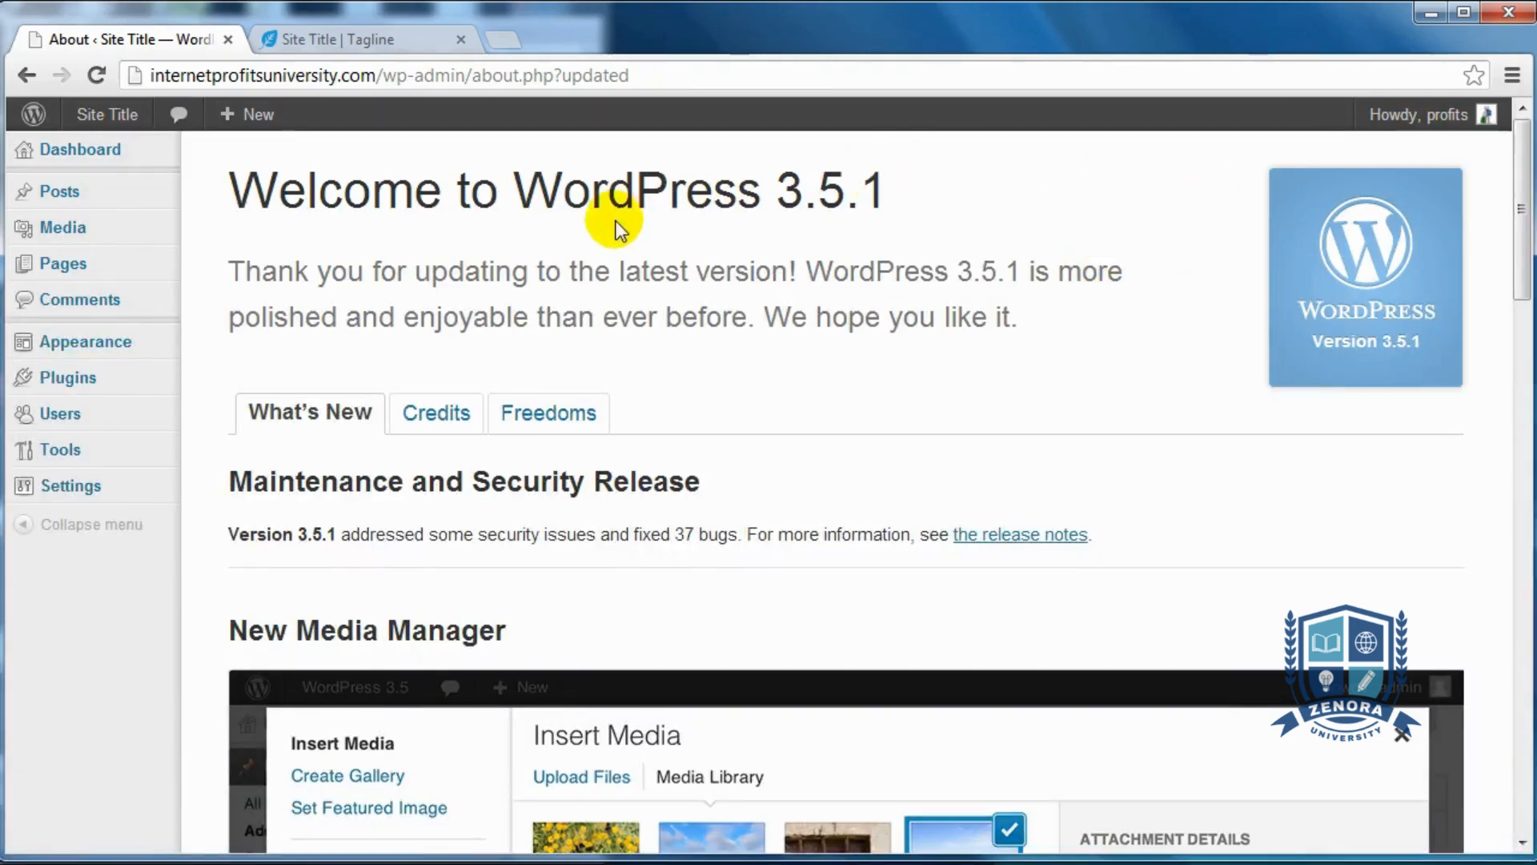
Search for the Contextual Related Posts plugin among the new plugins available to install.
{"action": "mouse_move", "coordinate": [79, 383]}
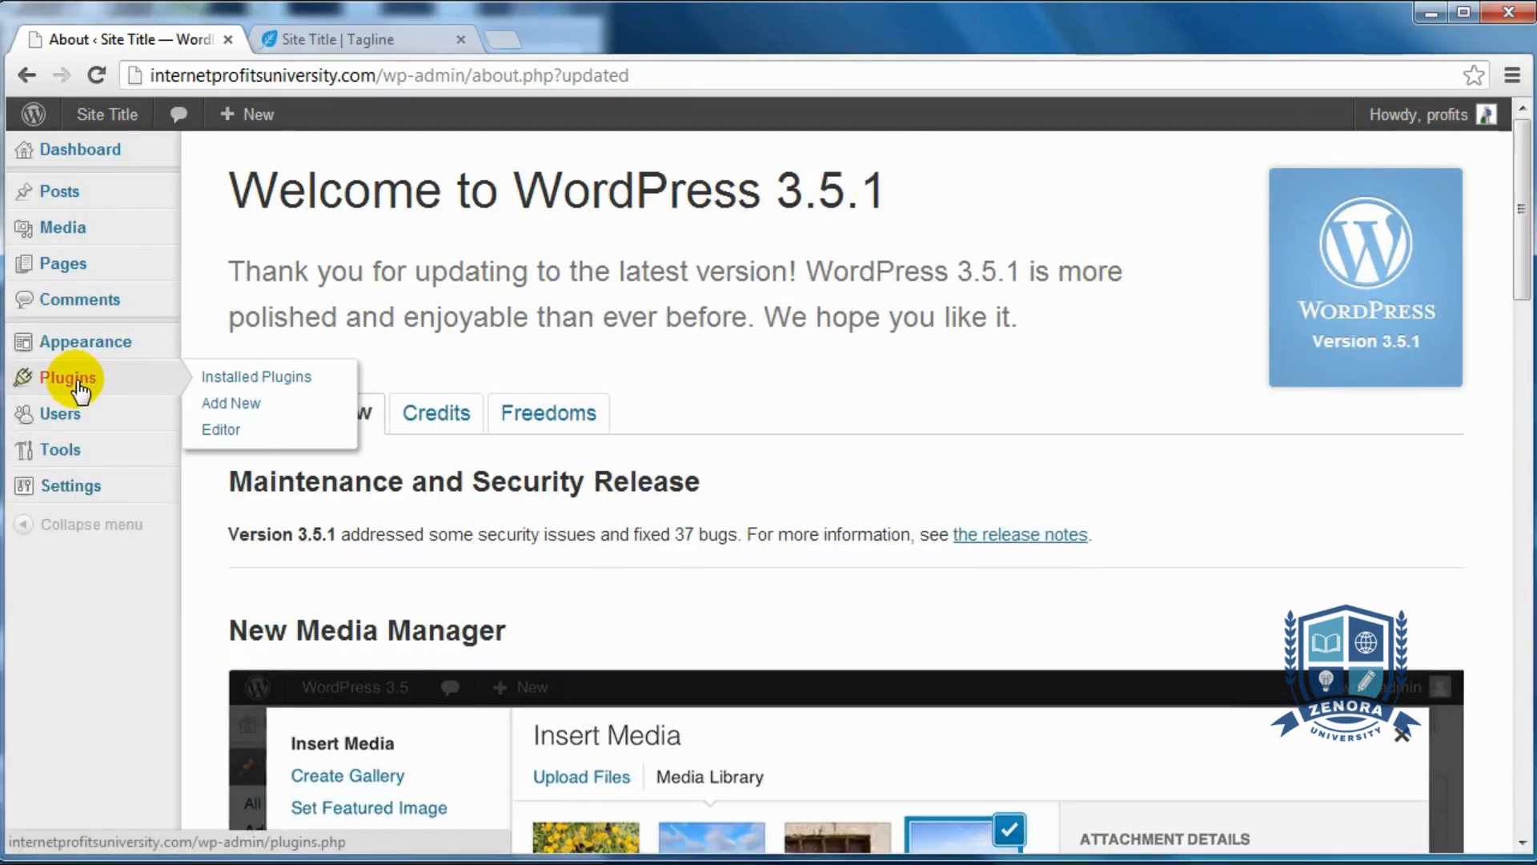
{"action": "left_click", "coordinate": [231, 402]}
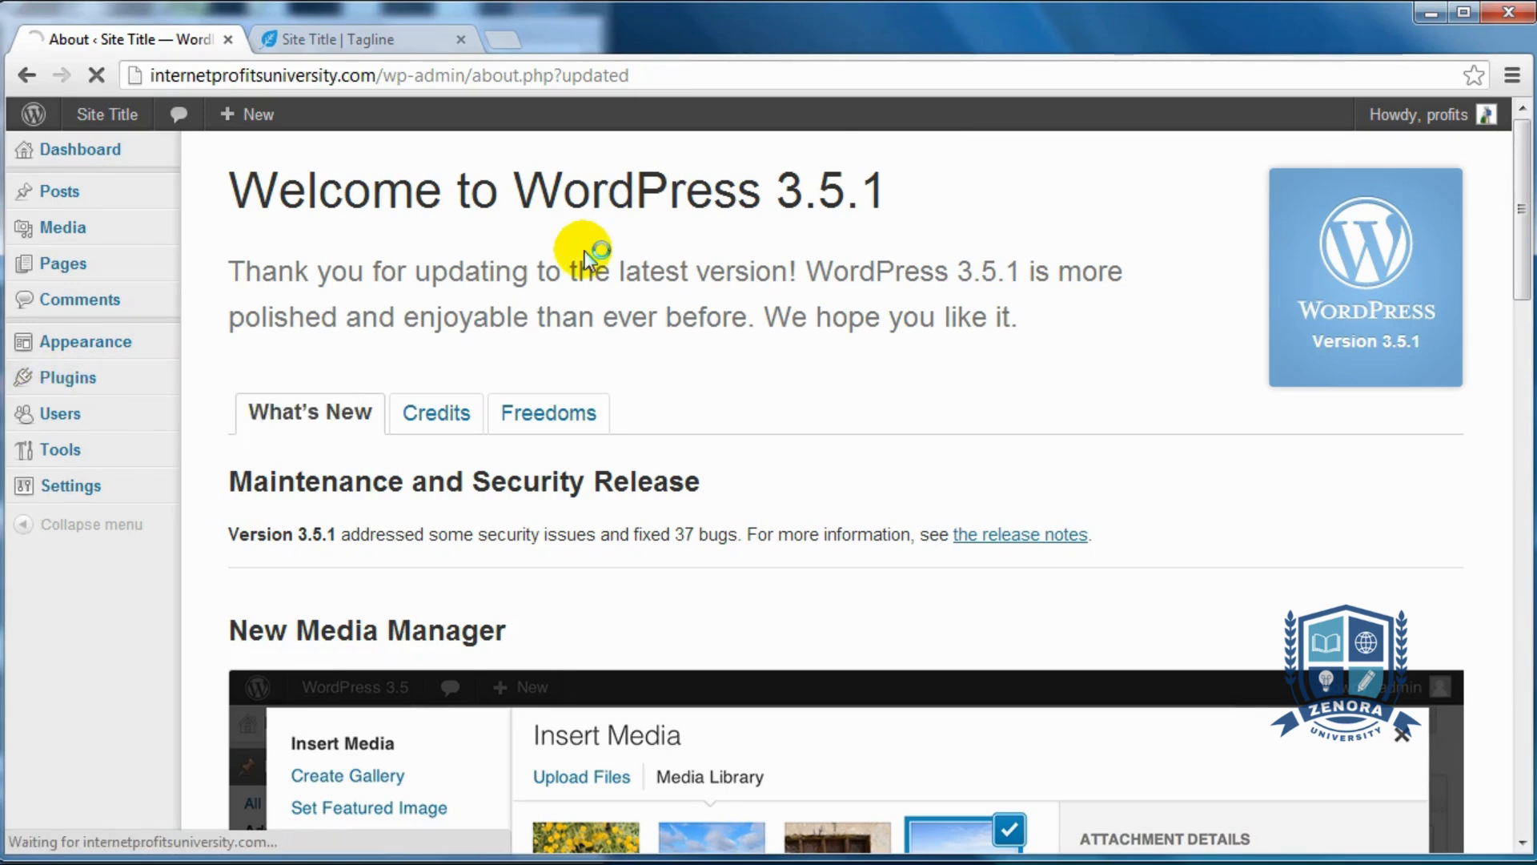
{"action": "type", "text": "Contexual Related Post"}
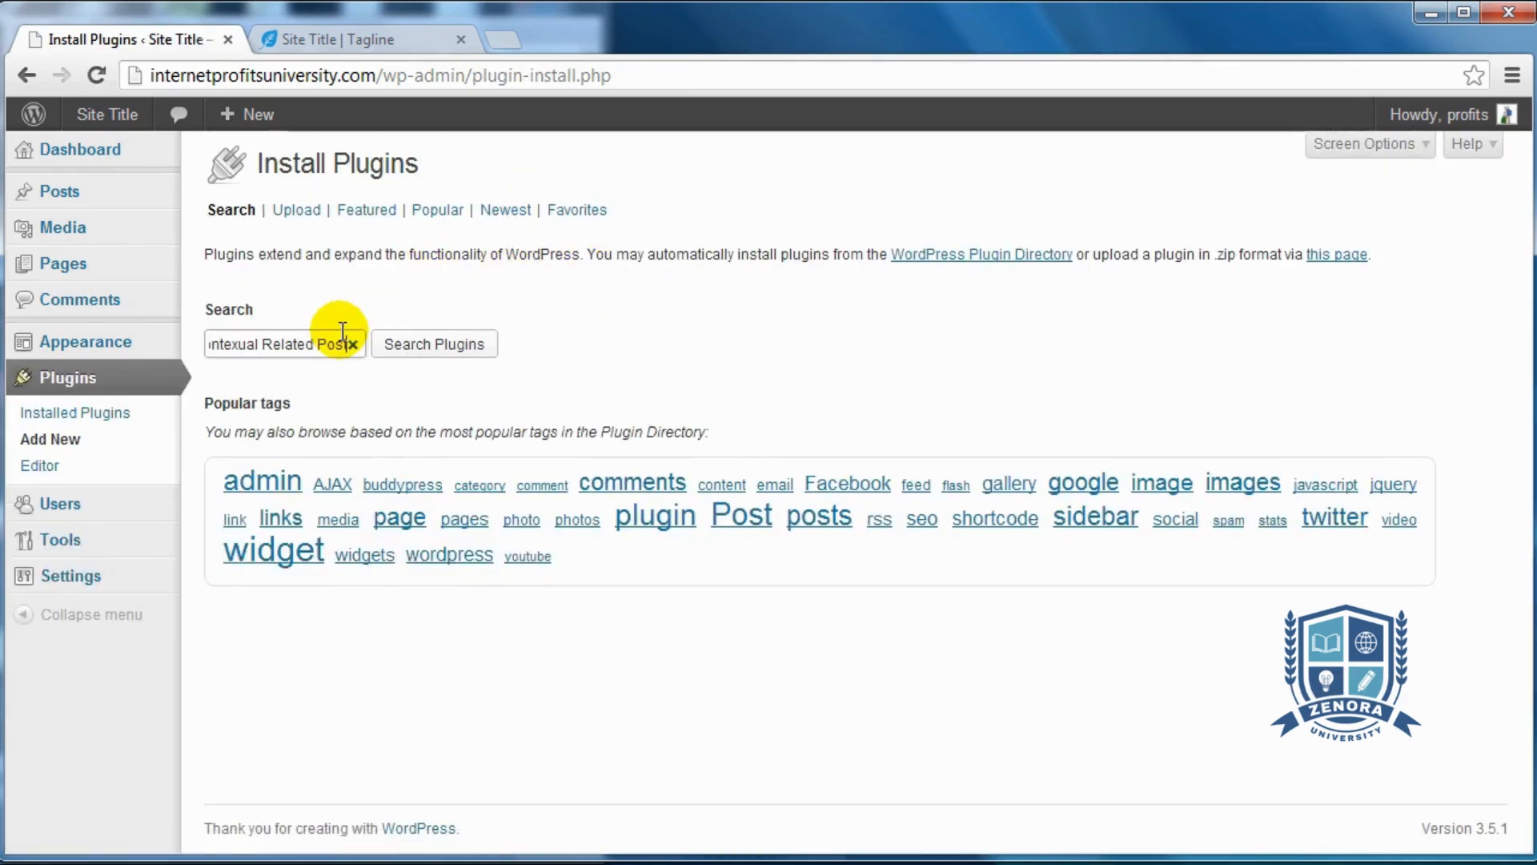
{"action": "key", "text": "Home"}
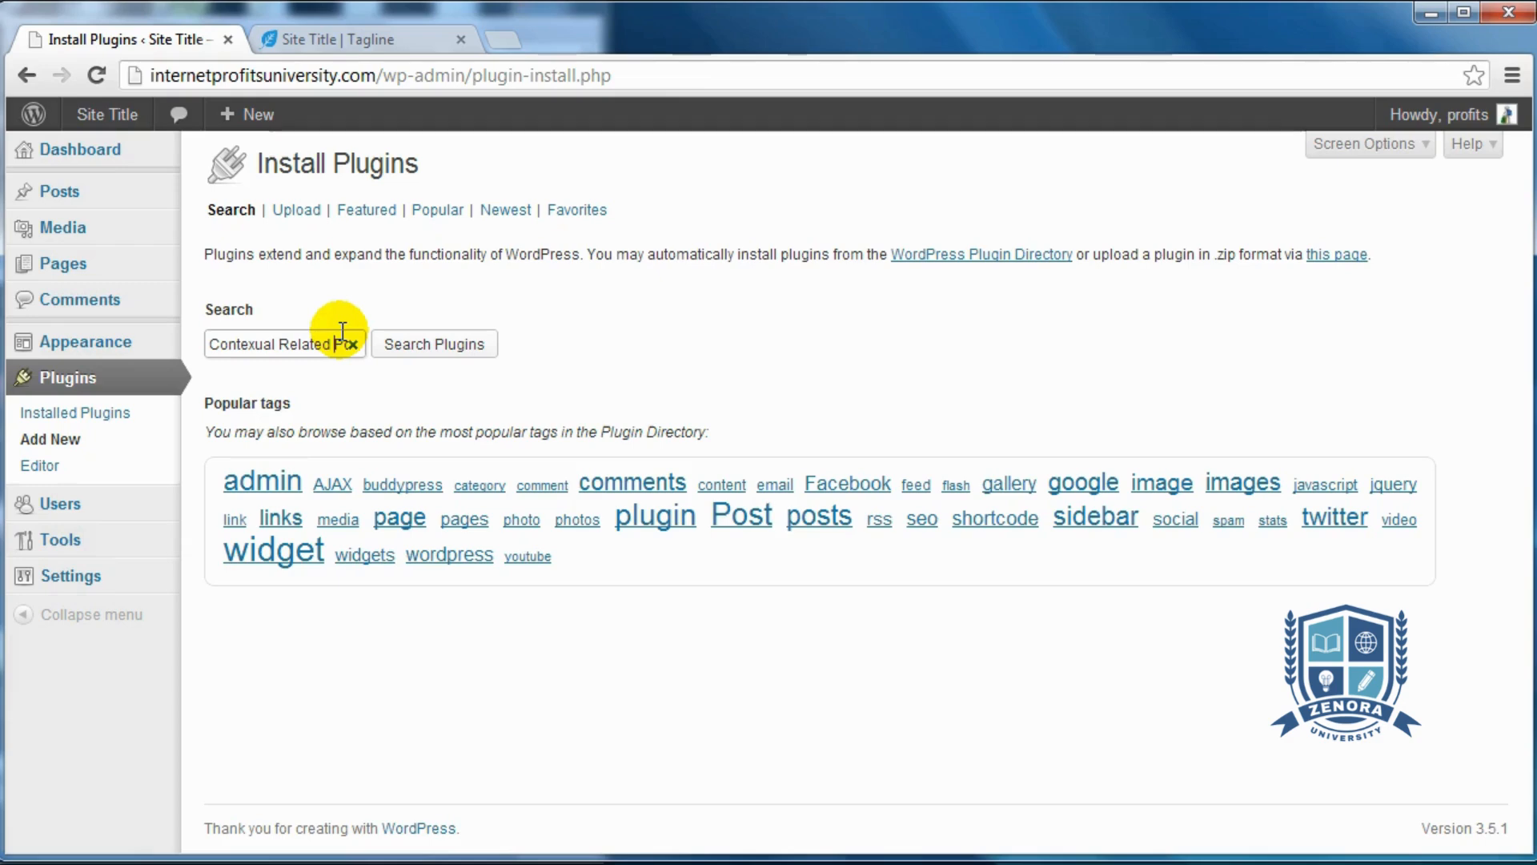
{"action": "key", "text": "End"}
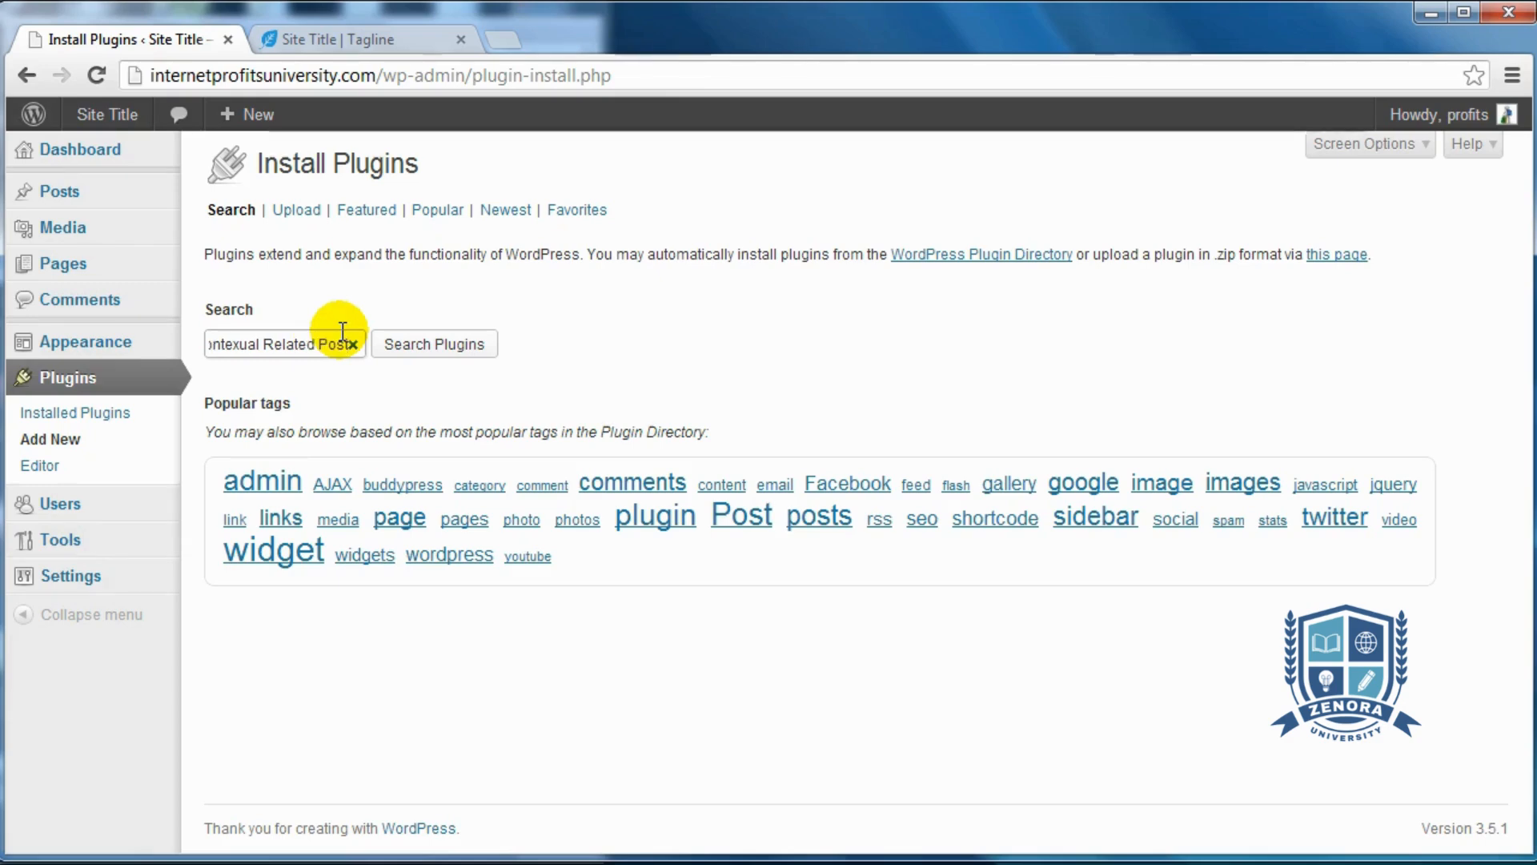
{"action": "left_click", "coordinate": [431, 344]}
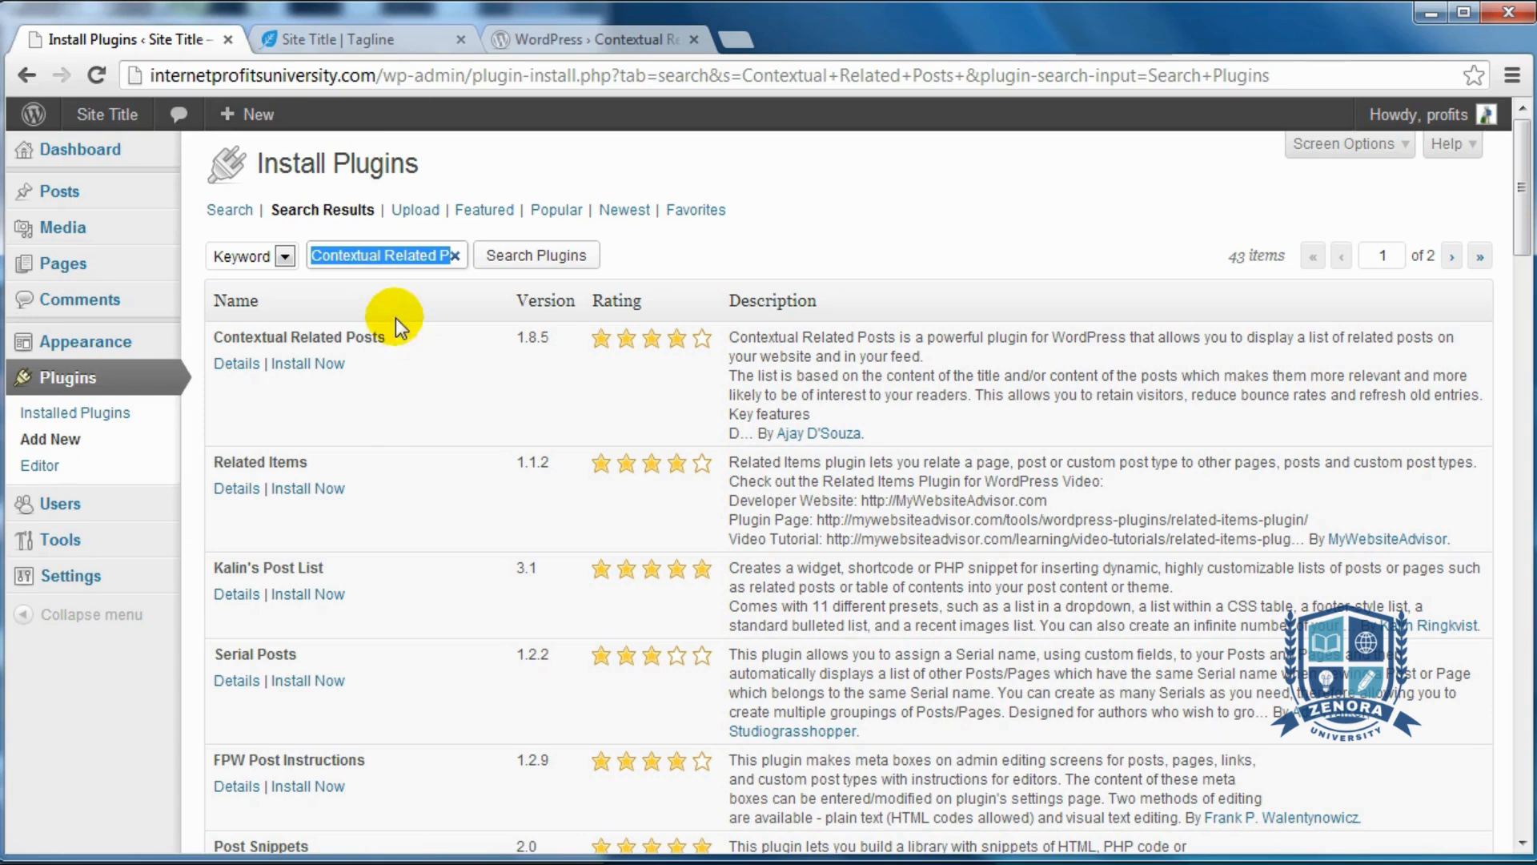
Install the Contextual Related Posts plugin using the filled-in FTP connection details, and activate it.
{"action": "left_click_drag", "start_coordinate": [384, 333], "coordinate": [215, 332]}
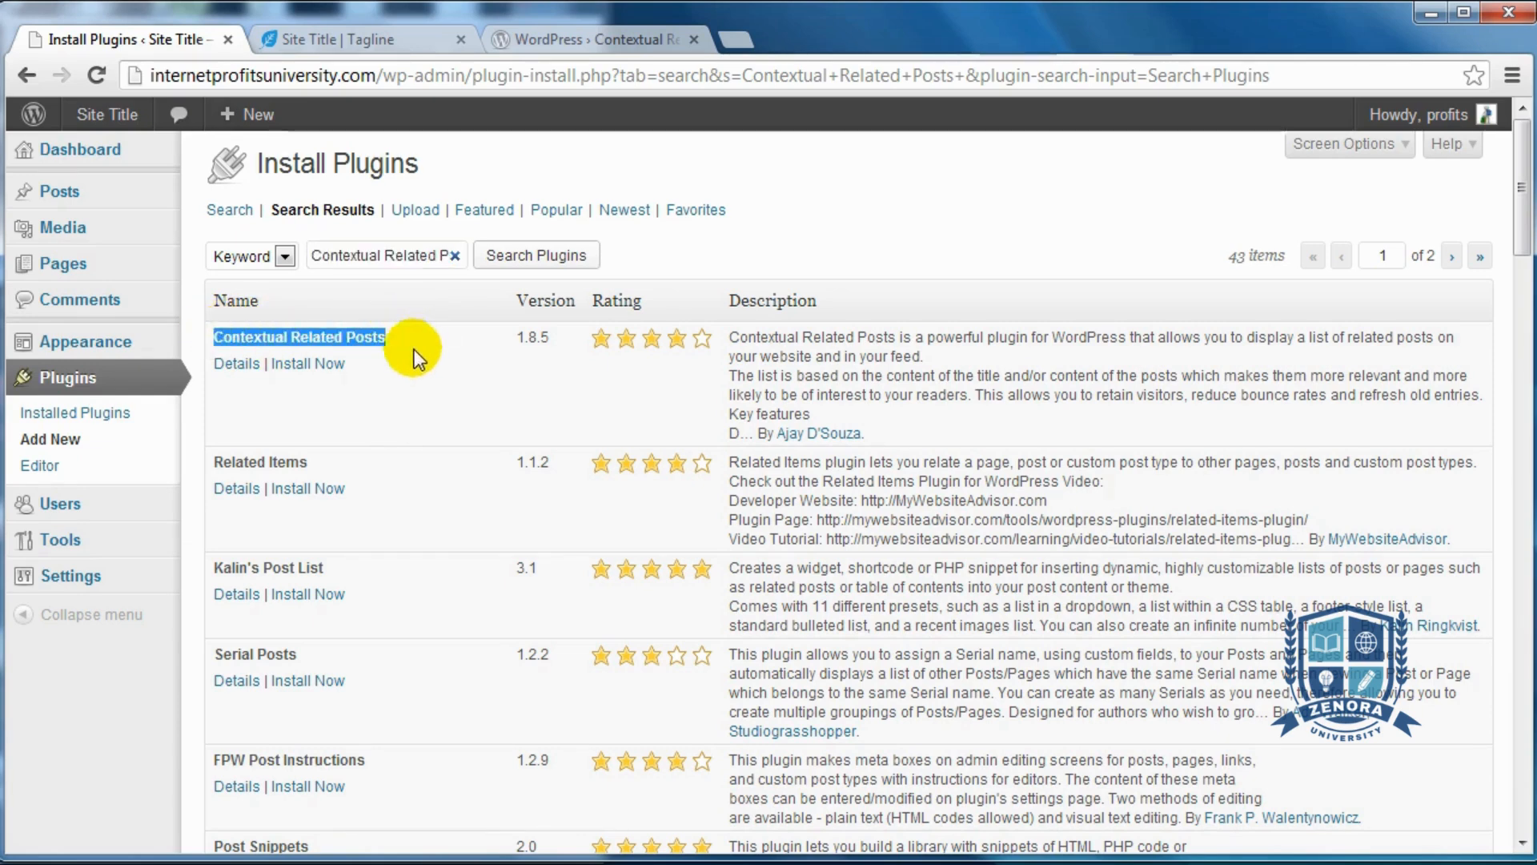
{"action": "left_click", "coordinate": [322, 365]}
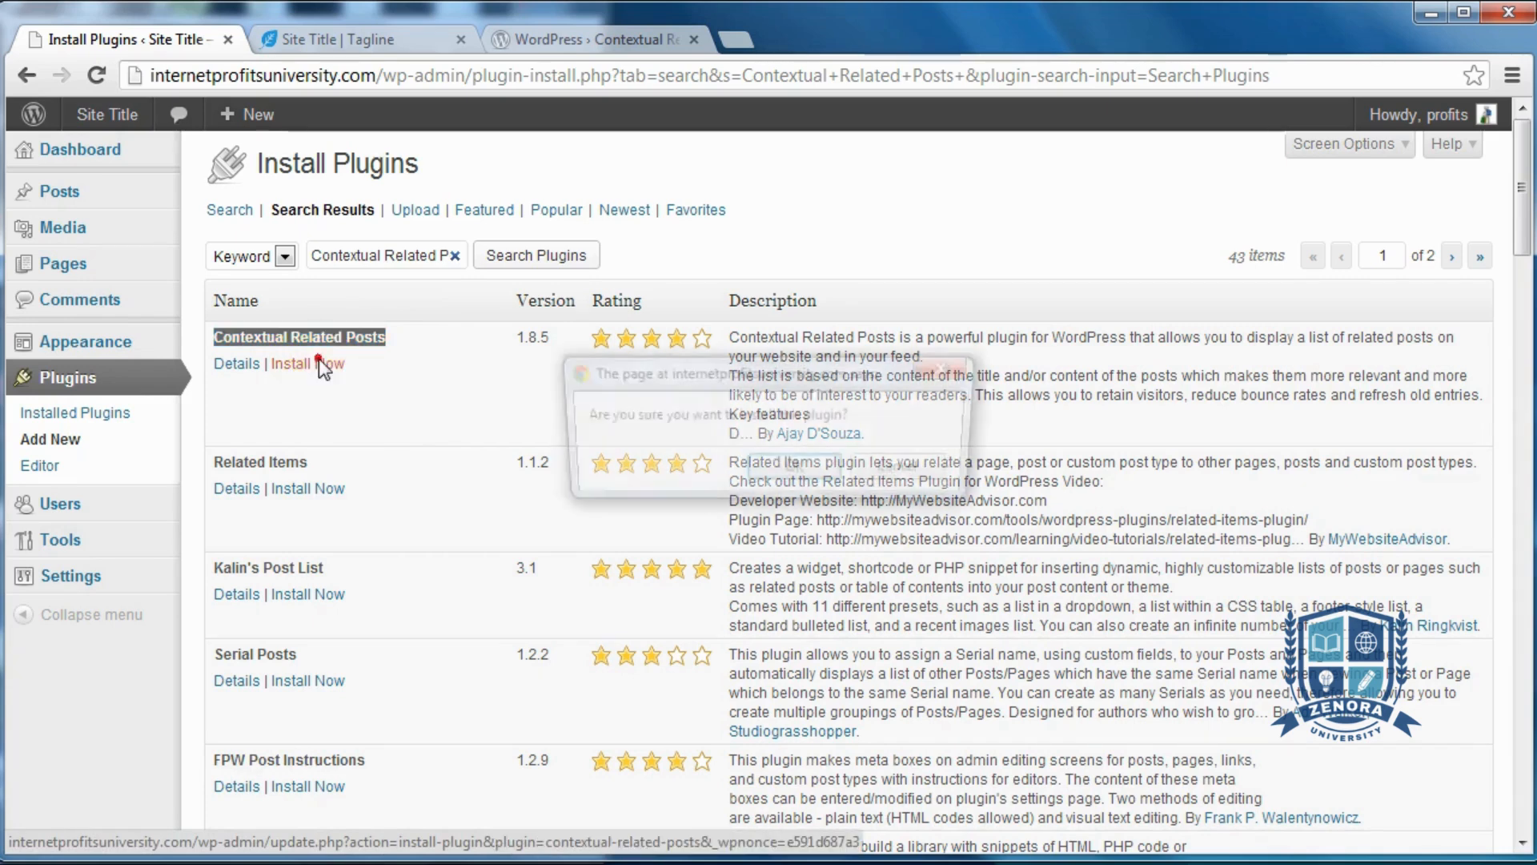
{"action": "left_click", "coordinate": [757, 471]}
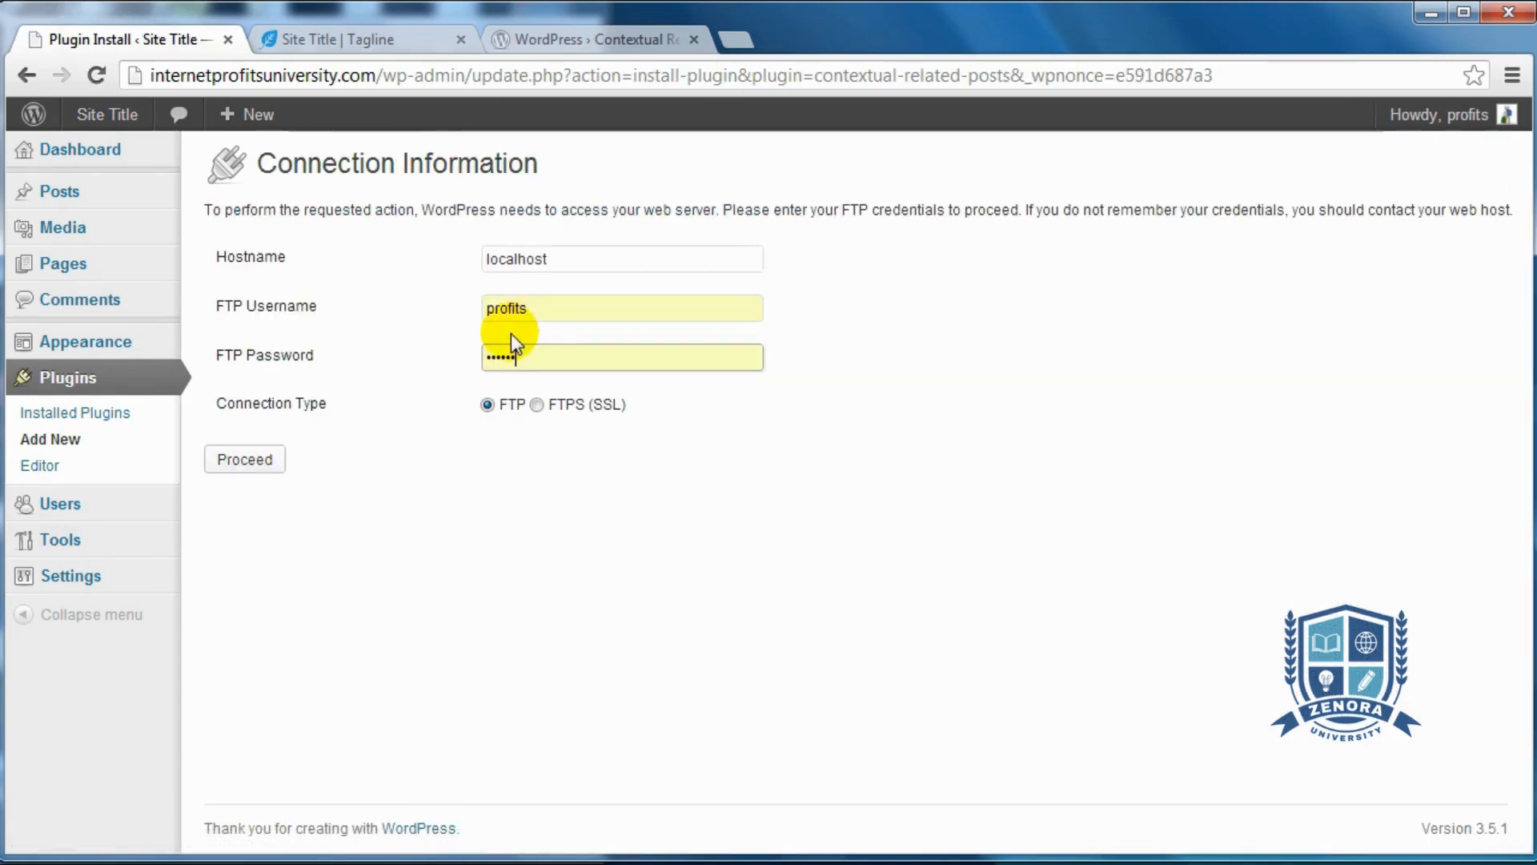
{"action": "left_click", "coordinate": [251, 467]}
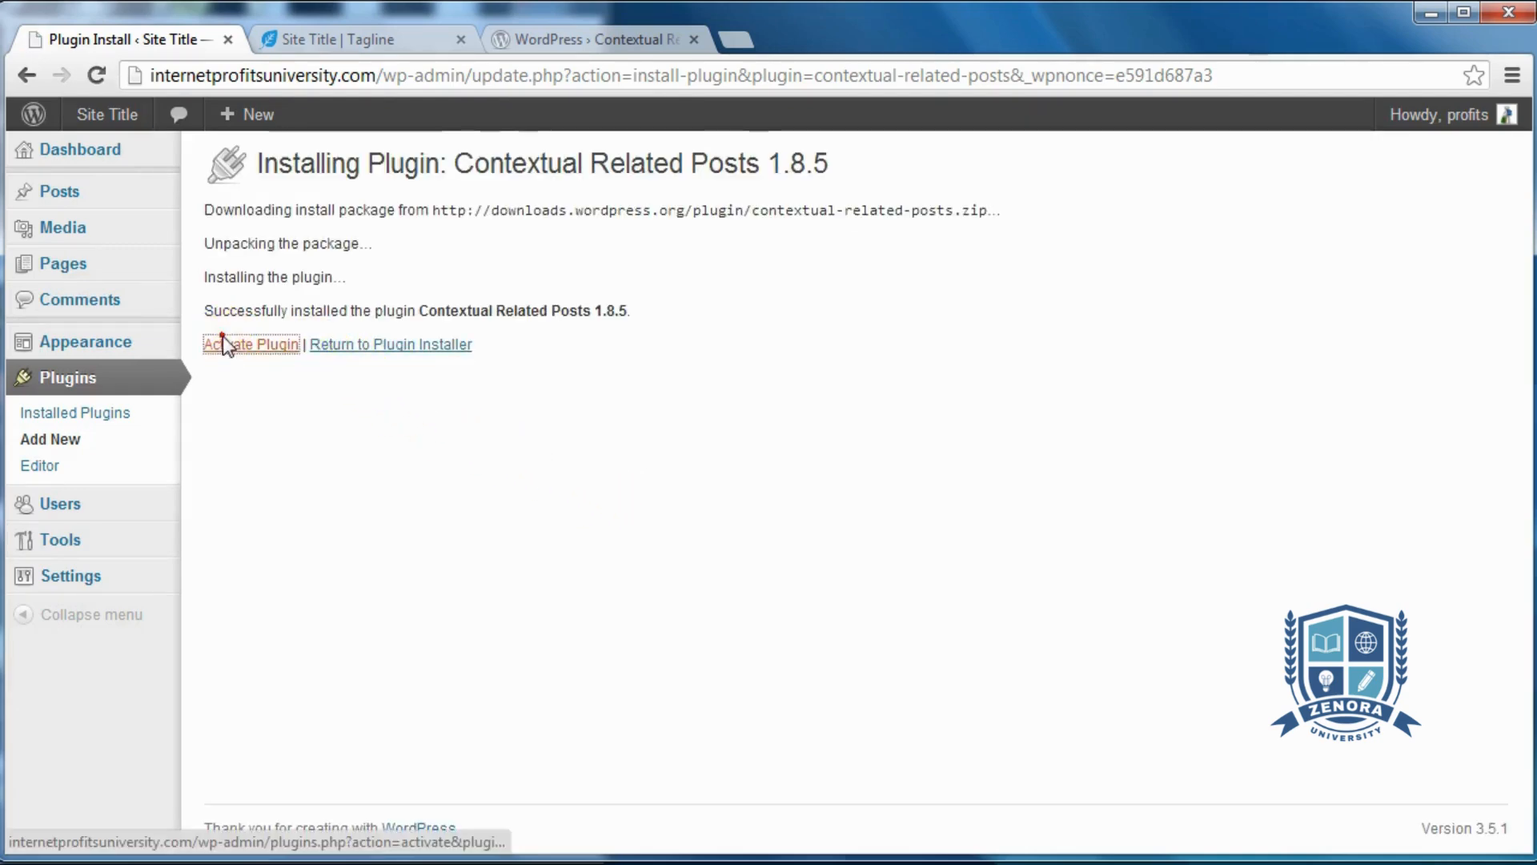
{"action": "left_click", "coordinate": [223, 342]}
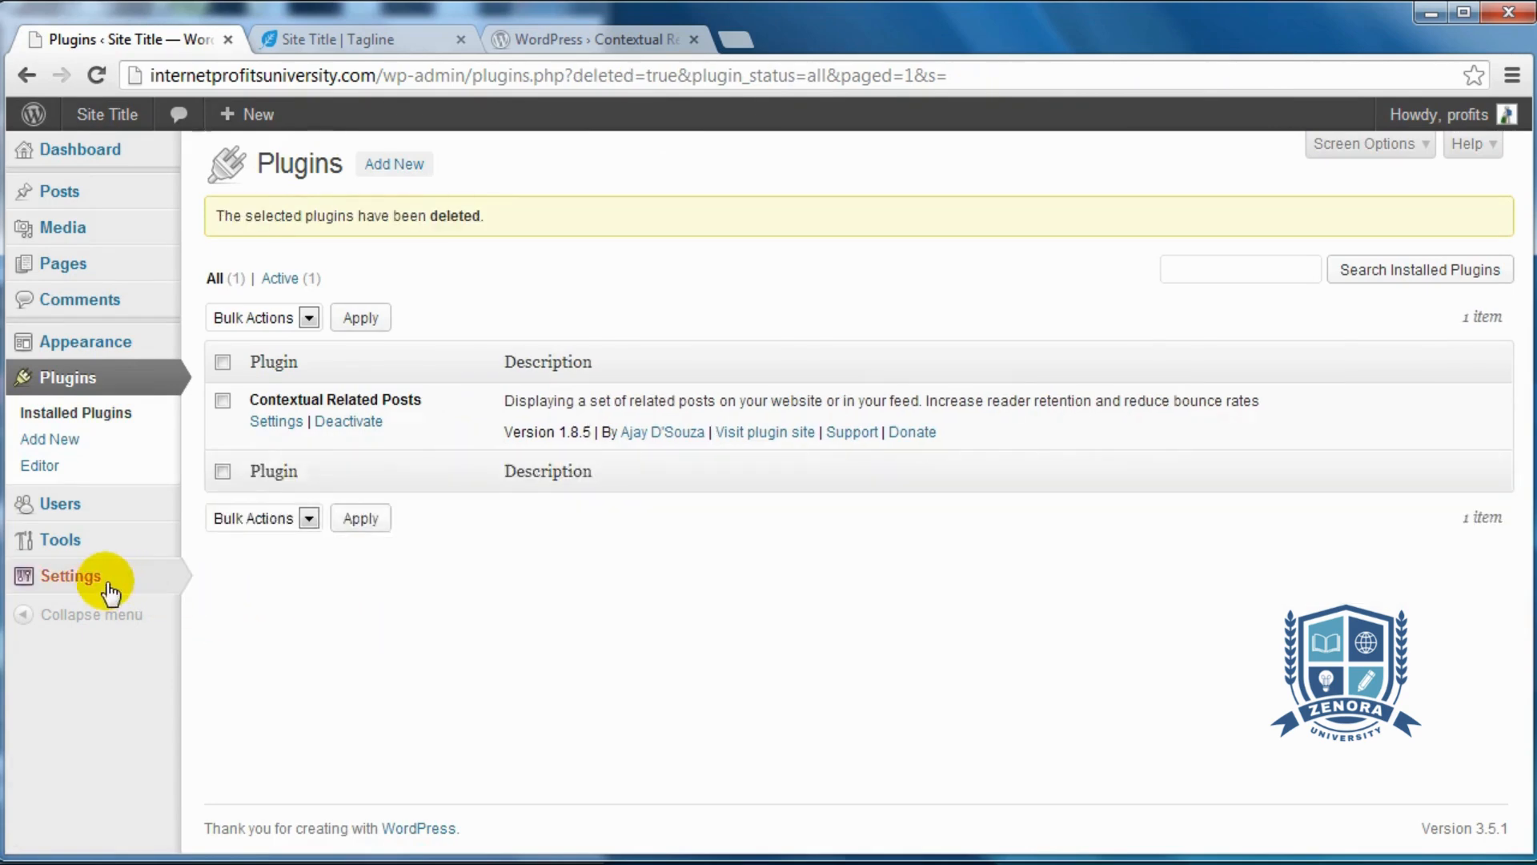
Open the Related Posts settings and set the number of related posts to display to 6.
{"action": "mouse_move", "coordinate": [96, 590]}
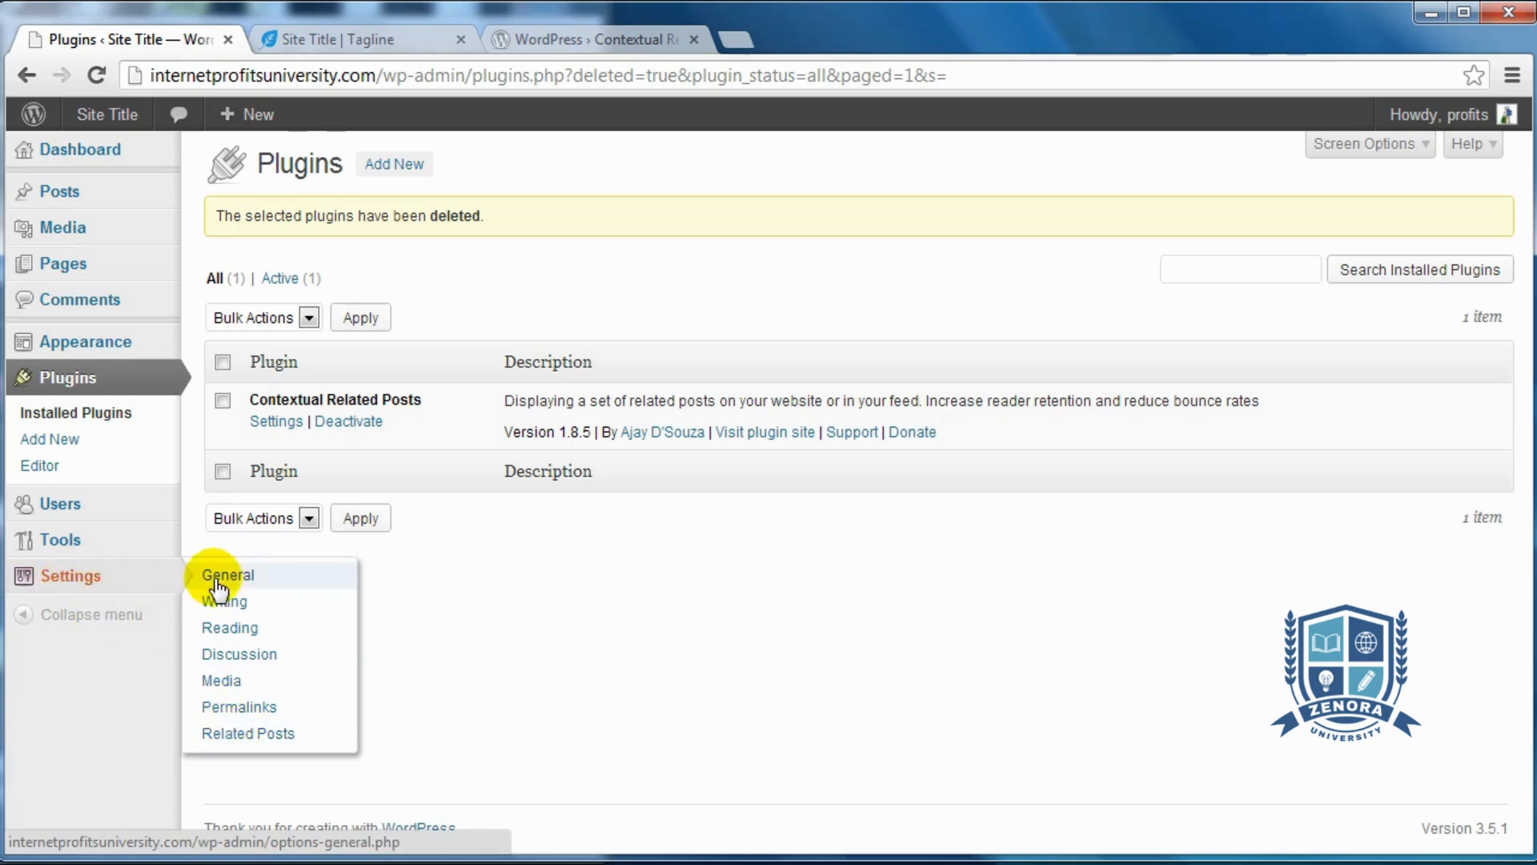
{"action": "left_click", "coordinate": [267, 729]}
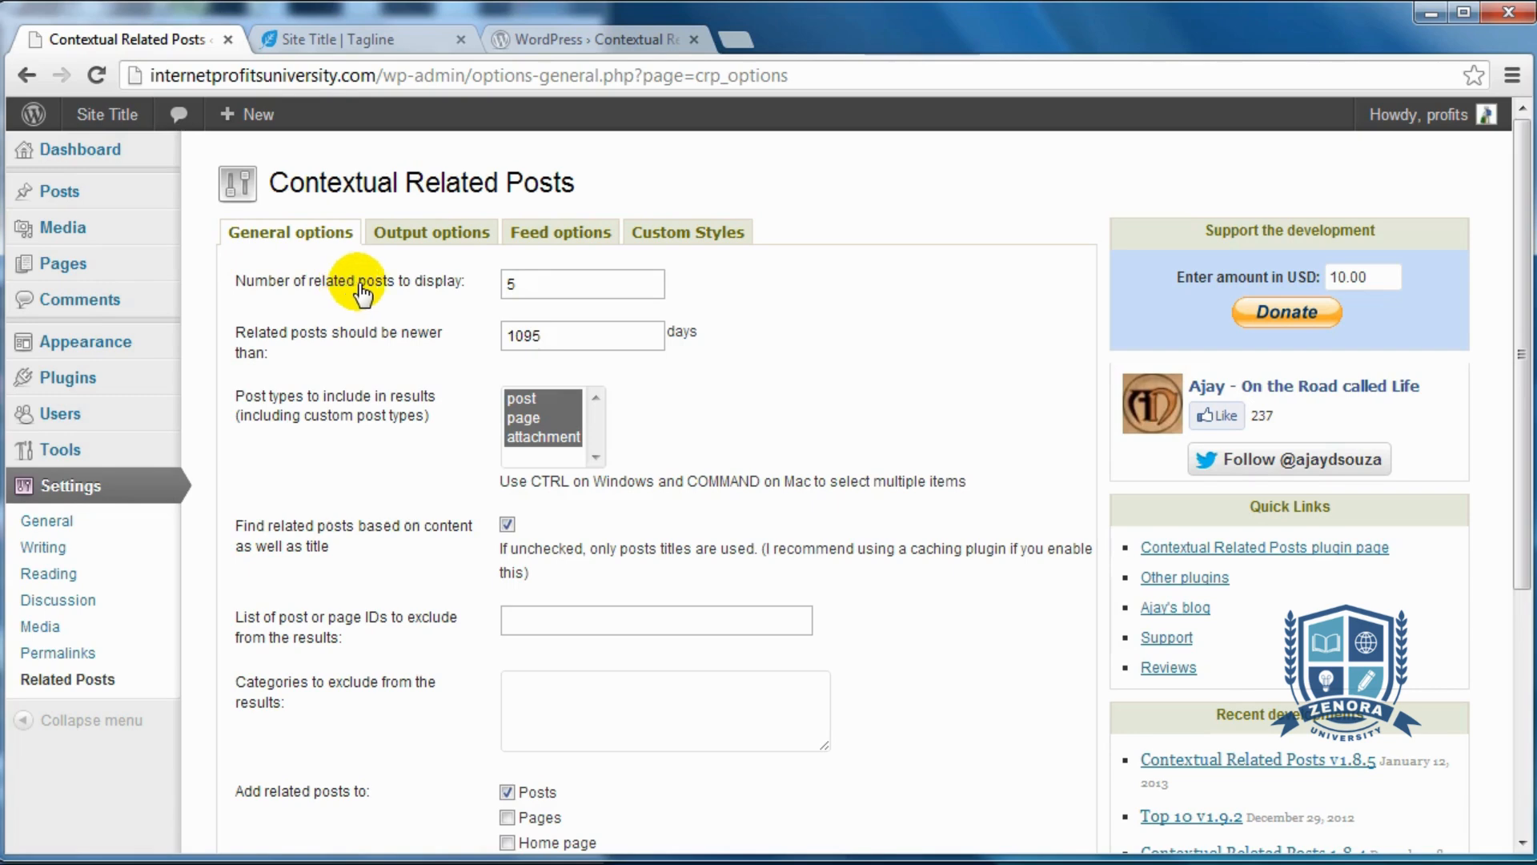
{"action": "double_click", "coordinate": [511, 284]}
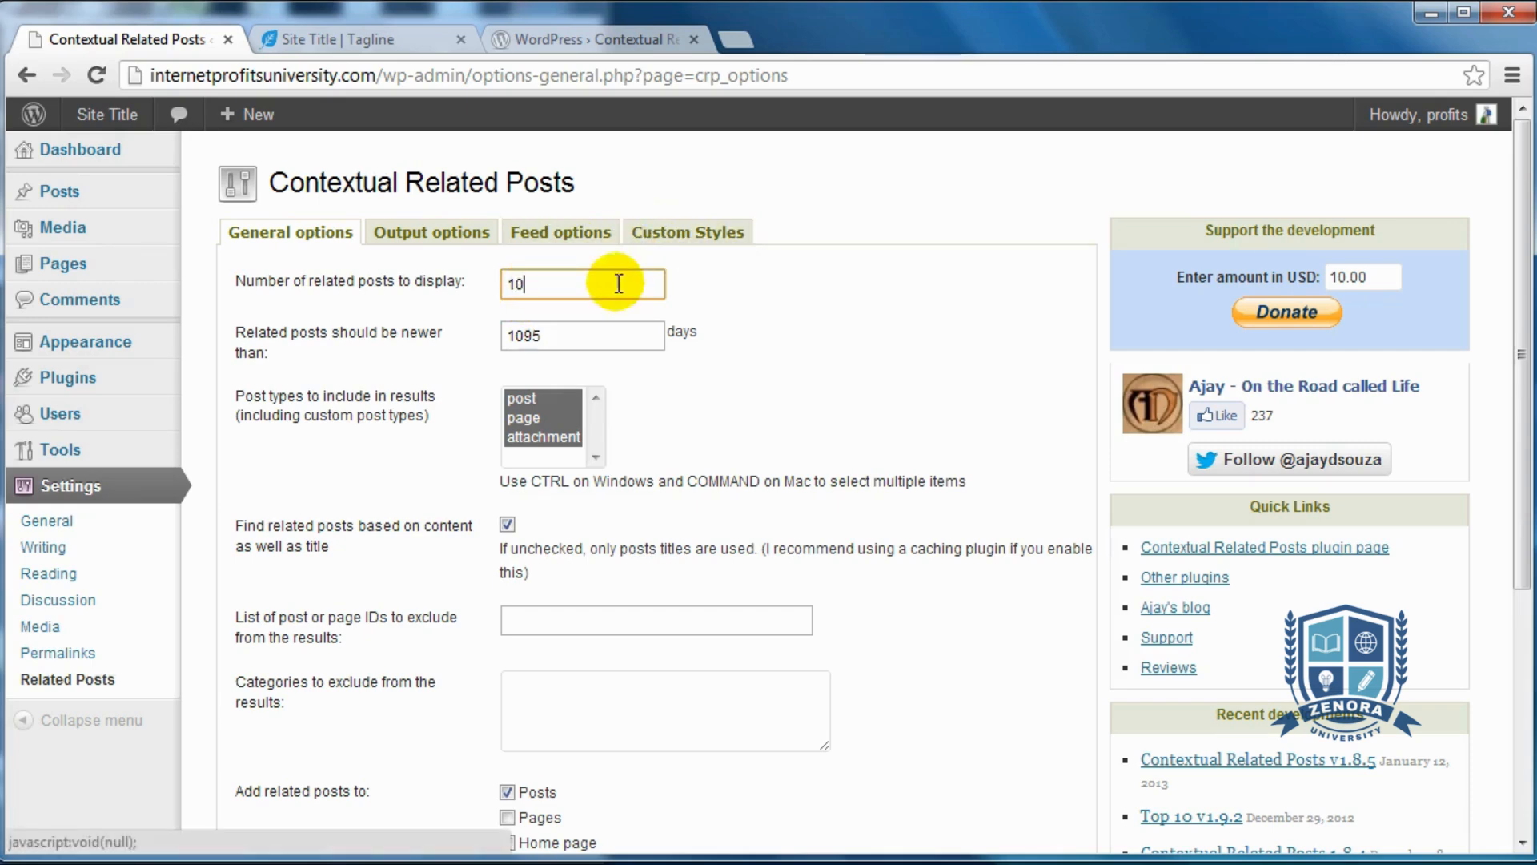
{"action": "left_click_drag", "start_coordinate": [596, 287], "coordinate": [464, 296]}
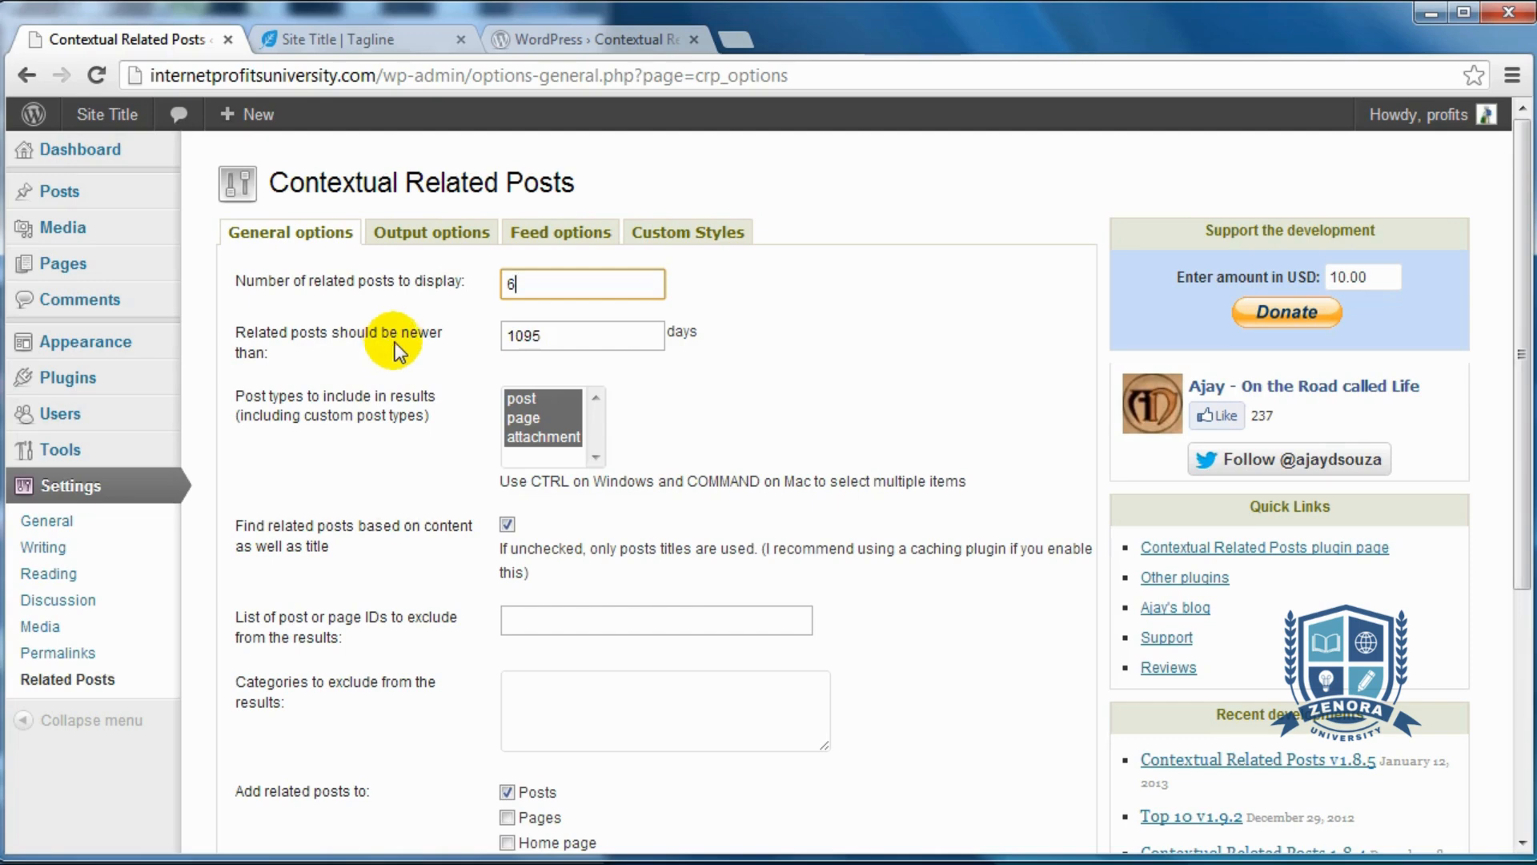
Try a different age limit for related posts and restore it to 1095 days.
{"action": "left_click", "coordinate": [579, 329]}
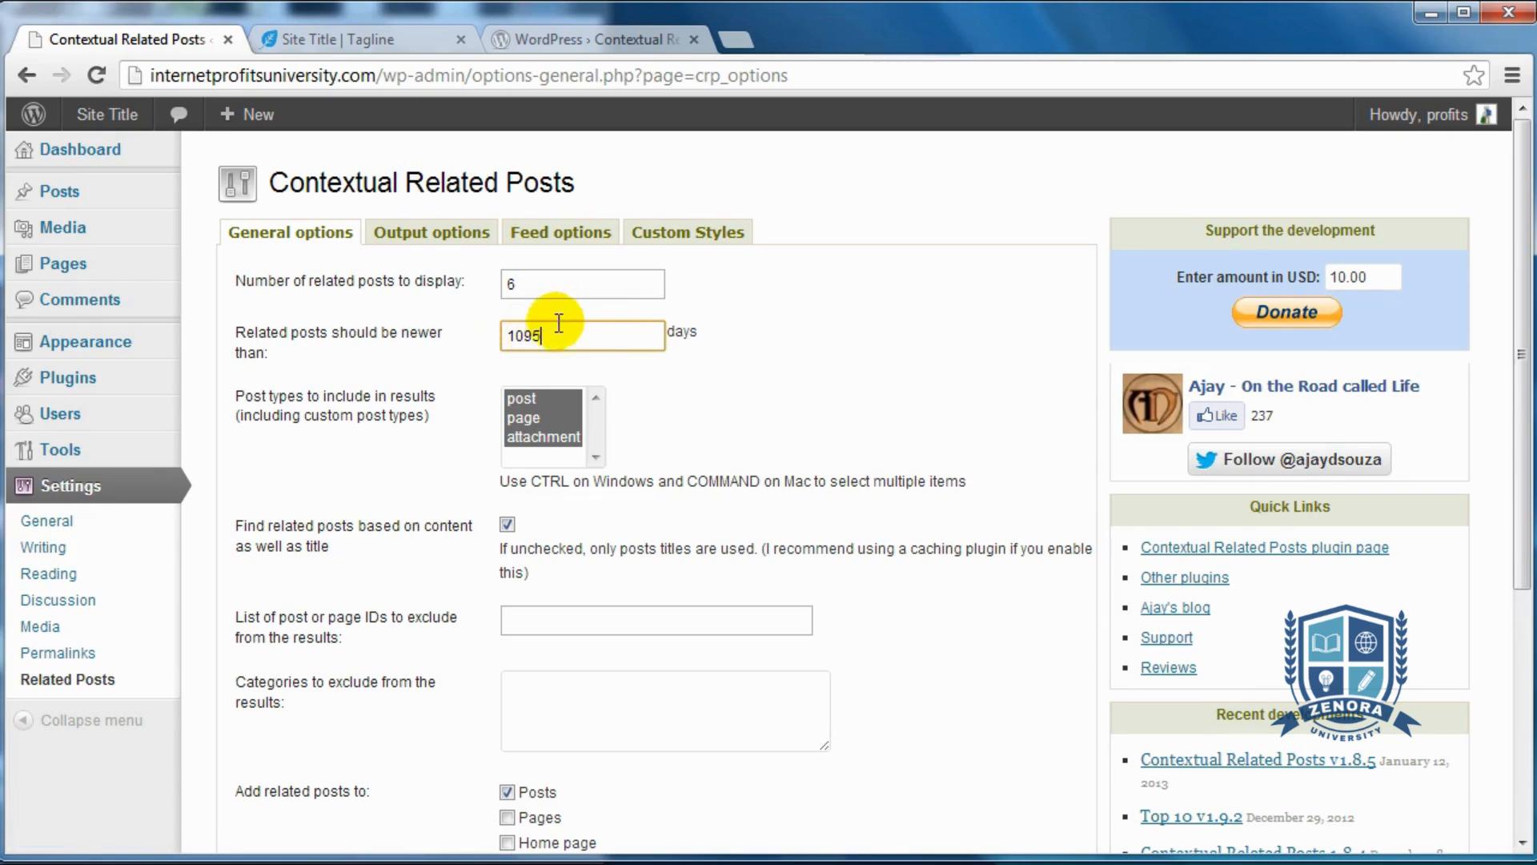
{"action": "double_click", "coordinate": [542, 332]}
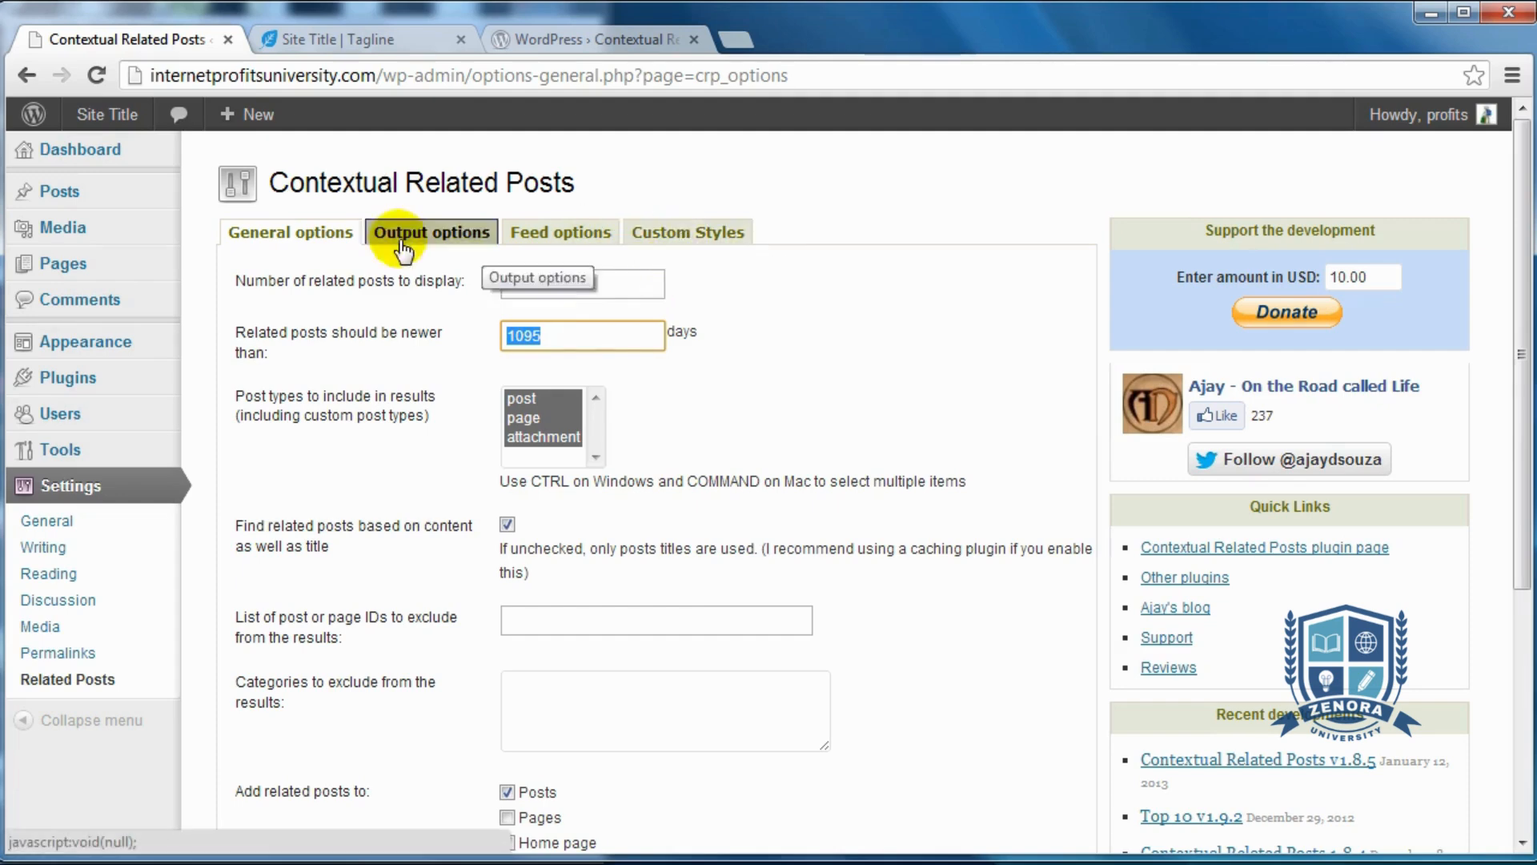
{"action": "left_click", "coordinate": [597, 338]}
{"action": "double_click", "coordinate": [596, 337]}
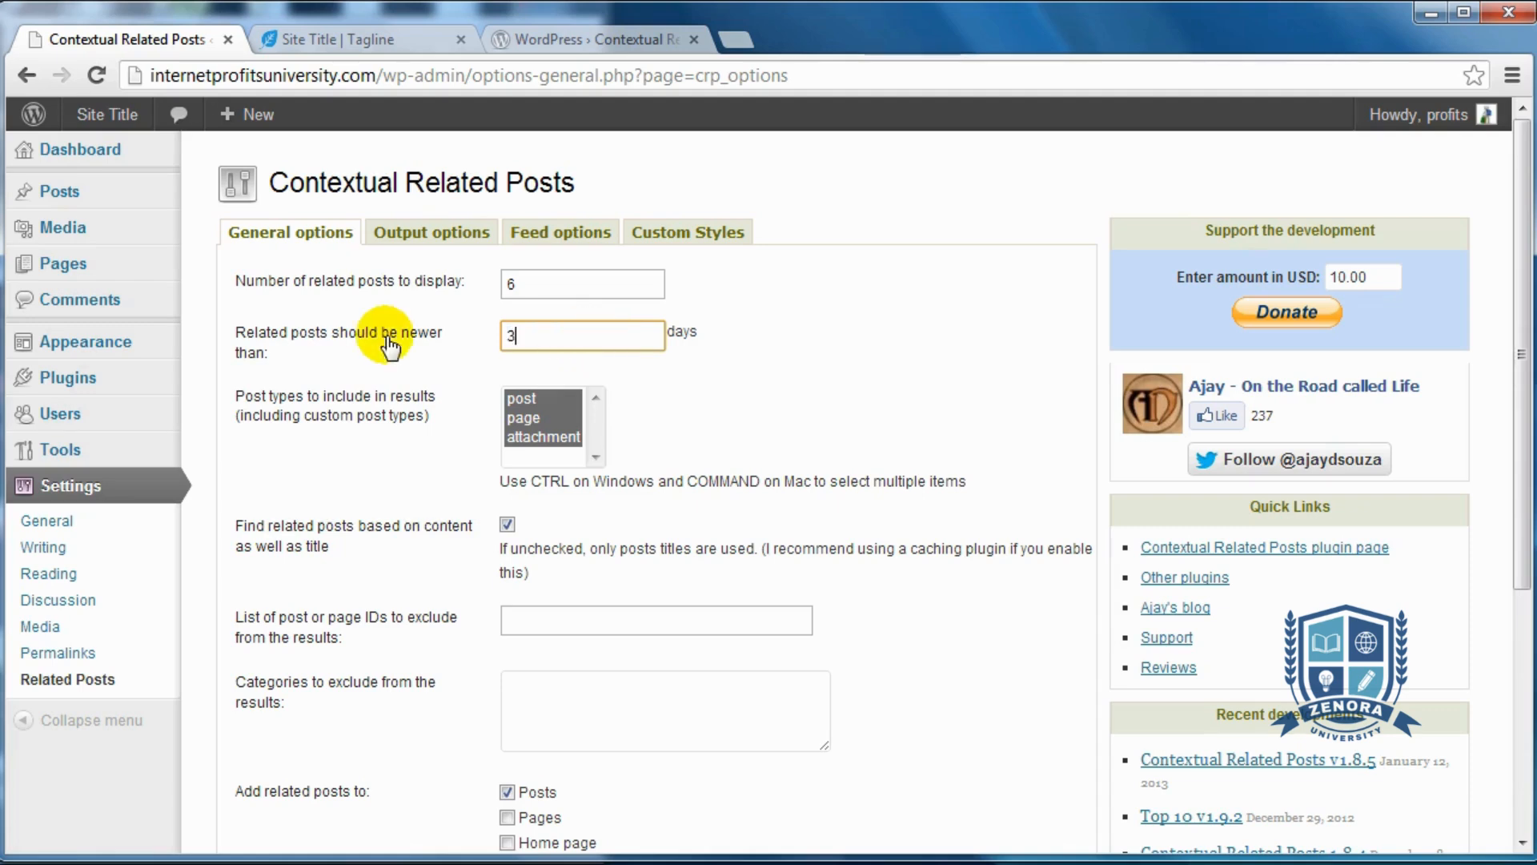
{"action": "double_click", "coordinate": [599, 341]}
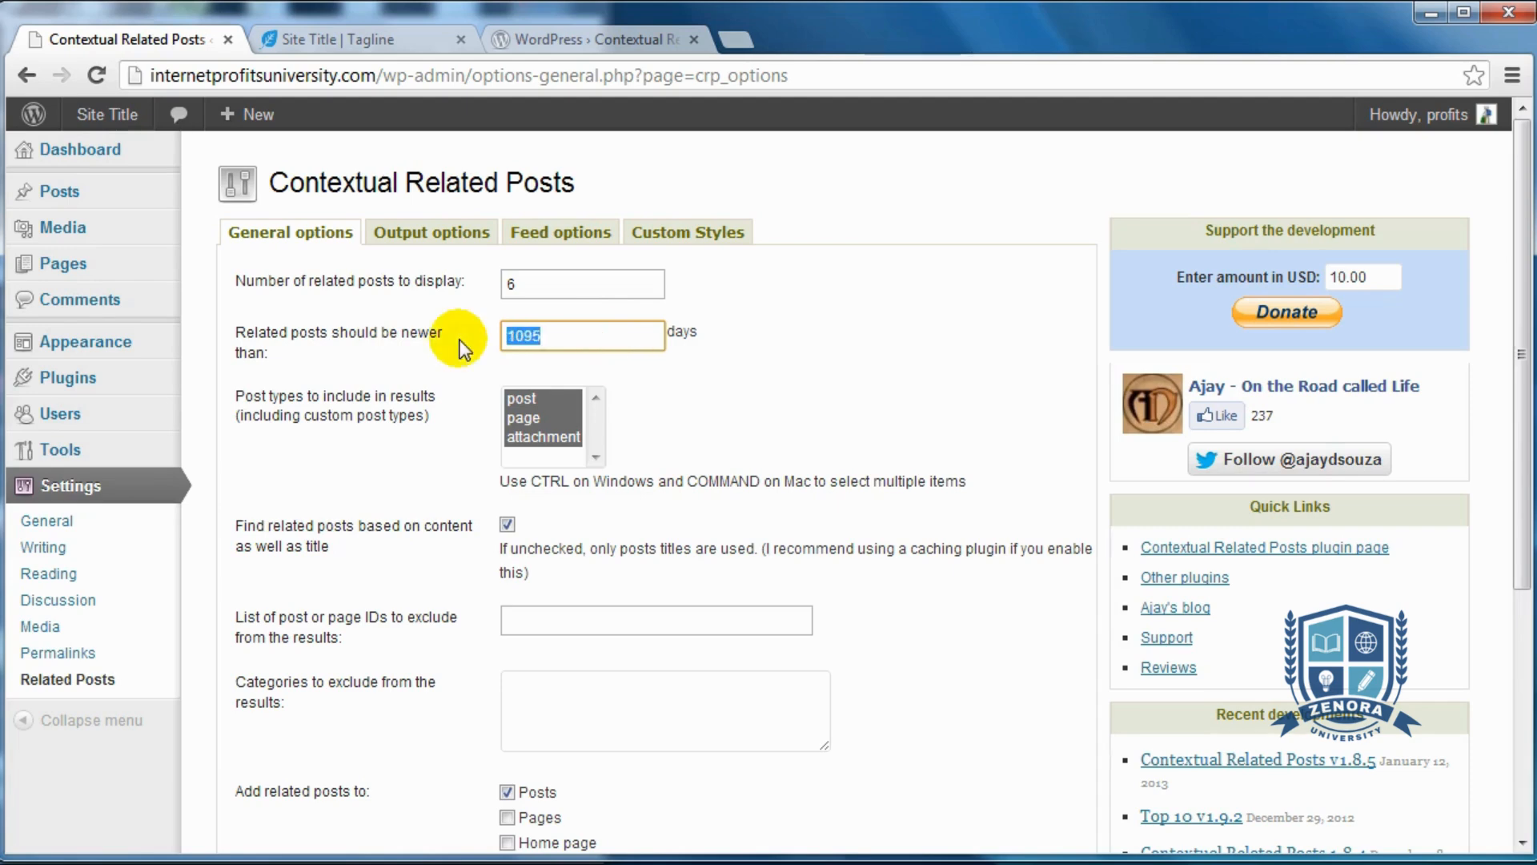
{"action": "left_click", "coordinate": [739, 338]}
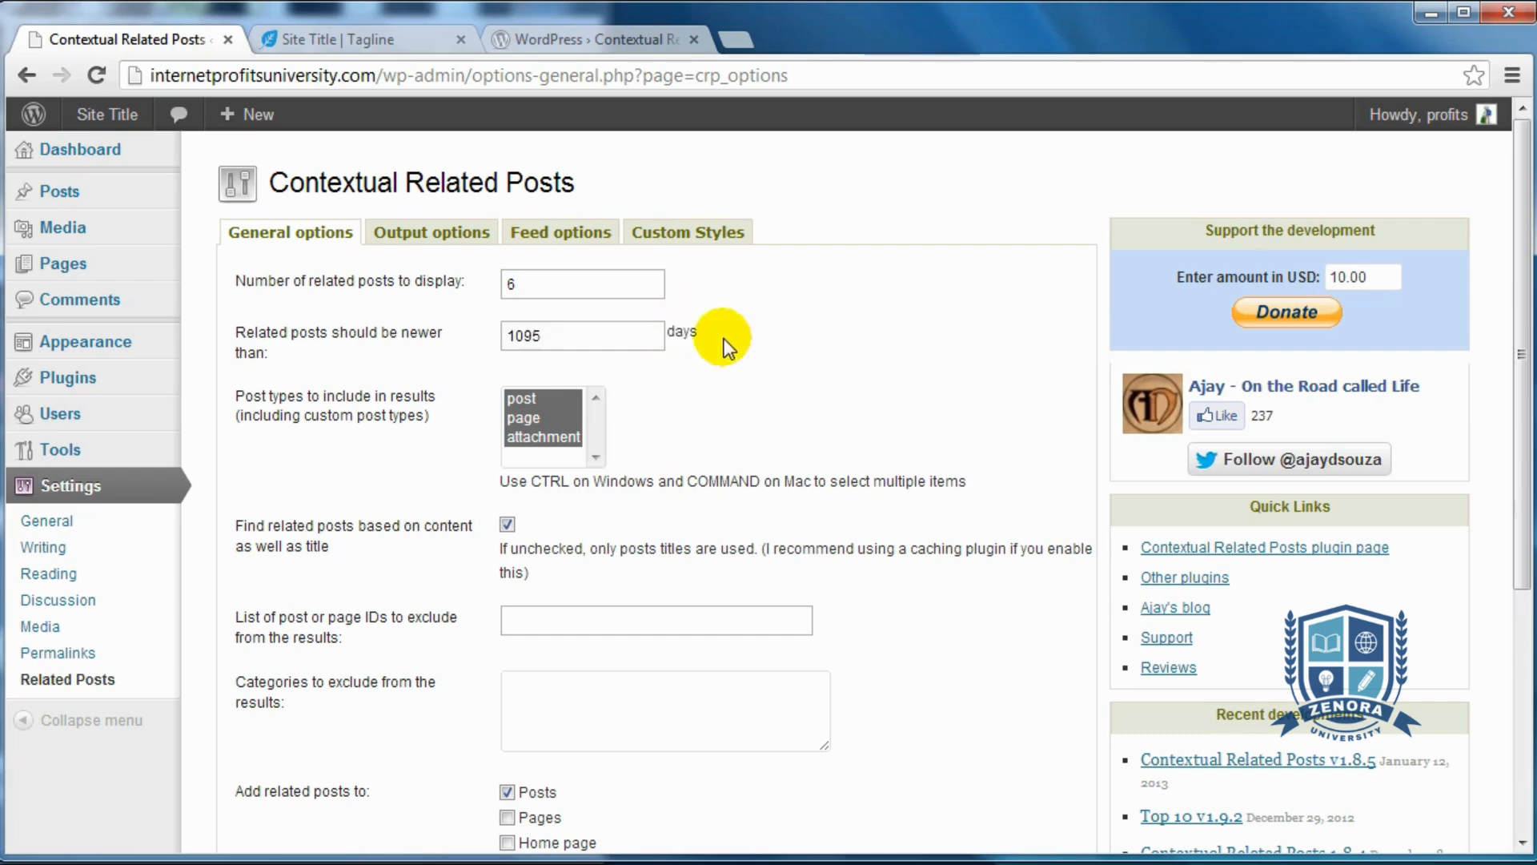
{"action": "double_click", "coordinate": [554, 333]}
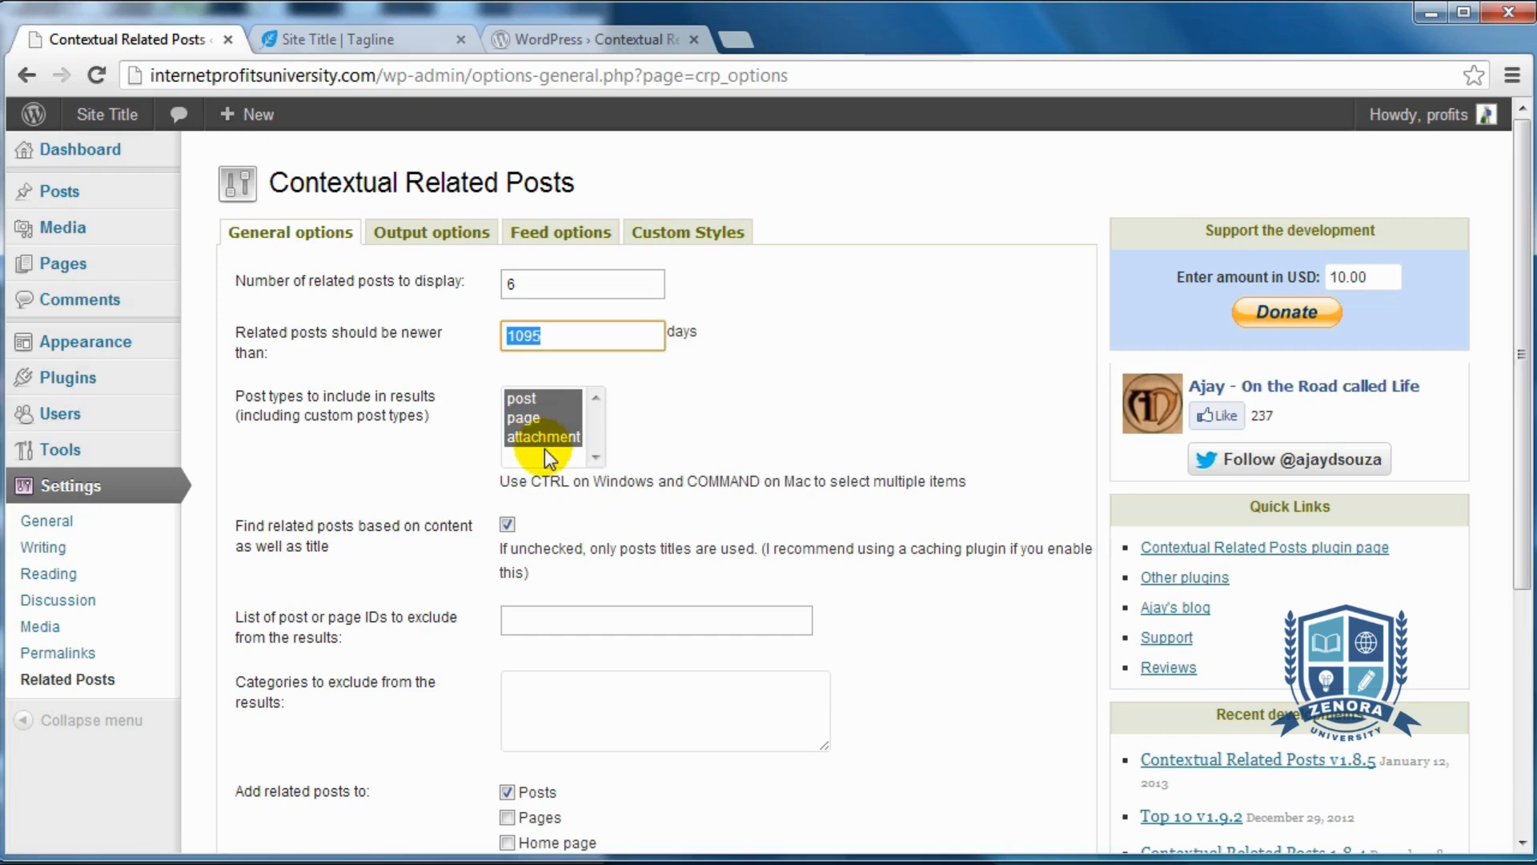
Limit the post types included in results to post and page, and disable finding related posts based on content.
{"action": "left_click_drag", "start_coordinate": [547, 405], "coordinate": [546, 424]}
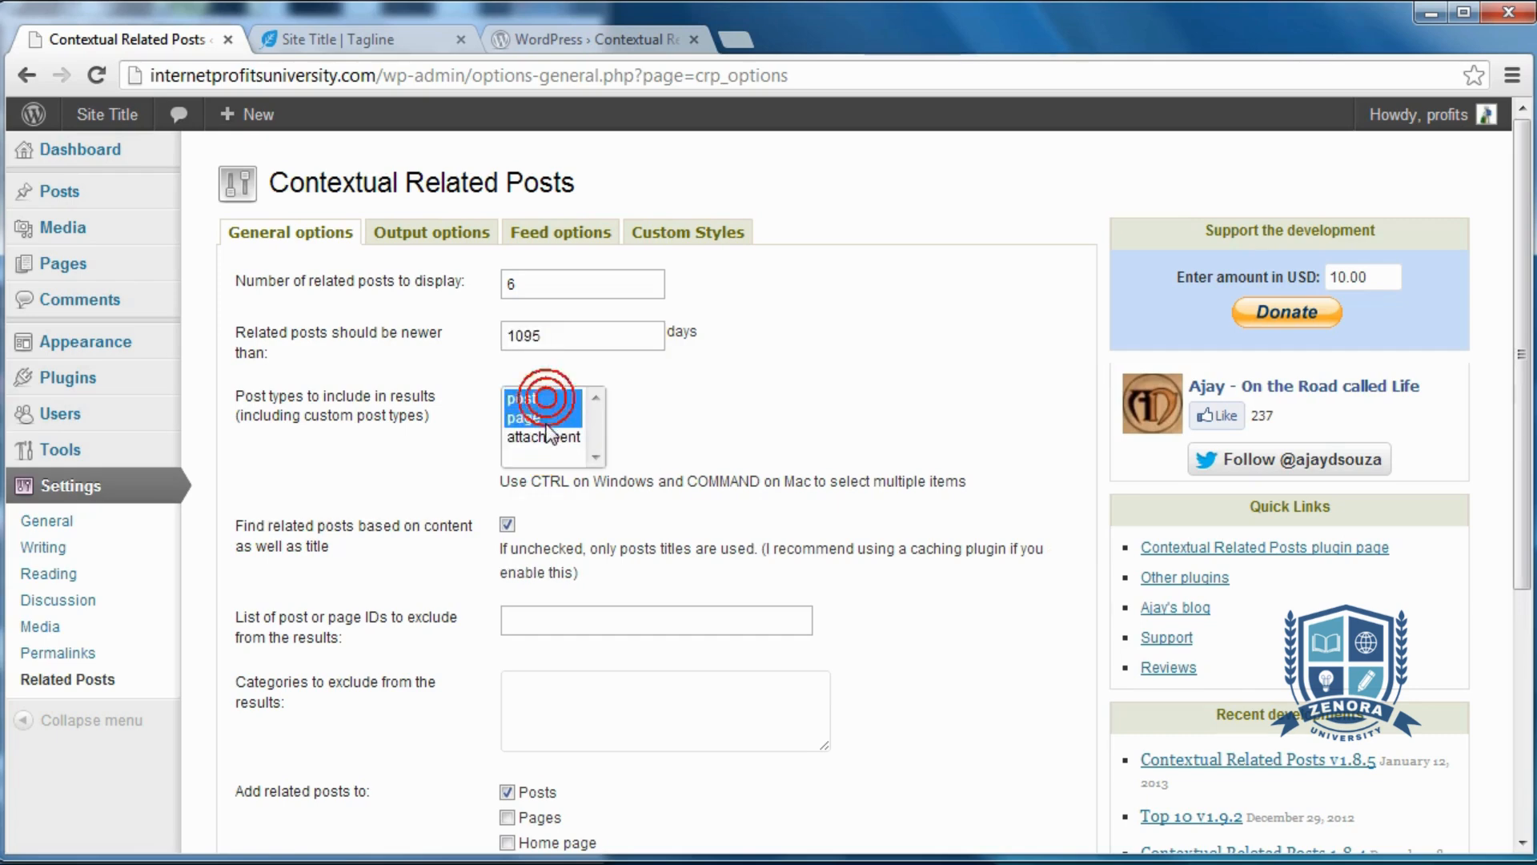
{"action": "left_click", "coordinate": [700, 450]}
{"action": "scroll", "coordinate": [695, 450], "scroll_direction": "down", "scroll_amount": 2}
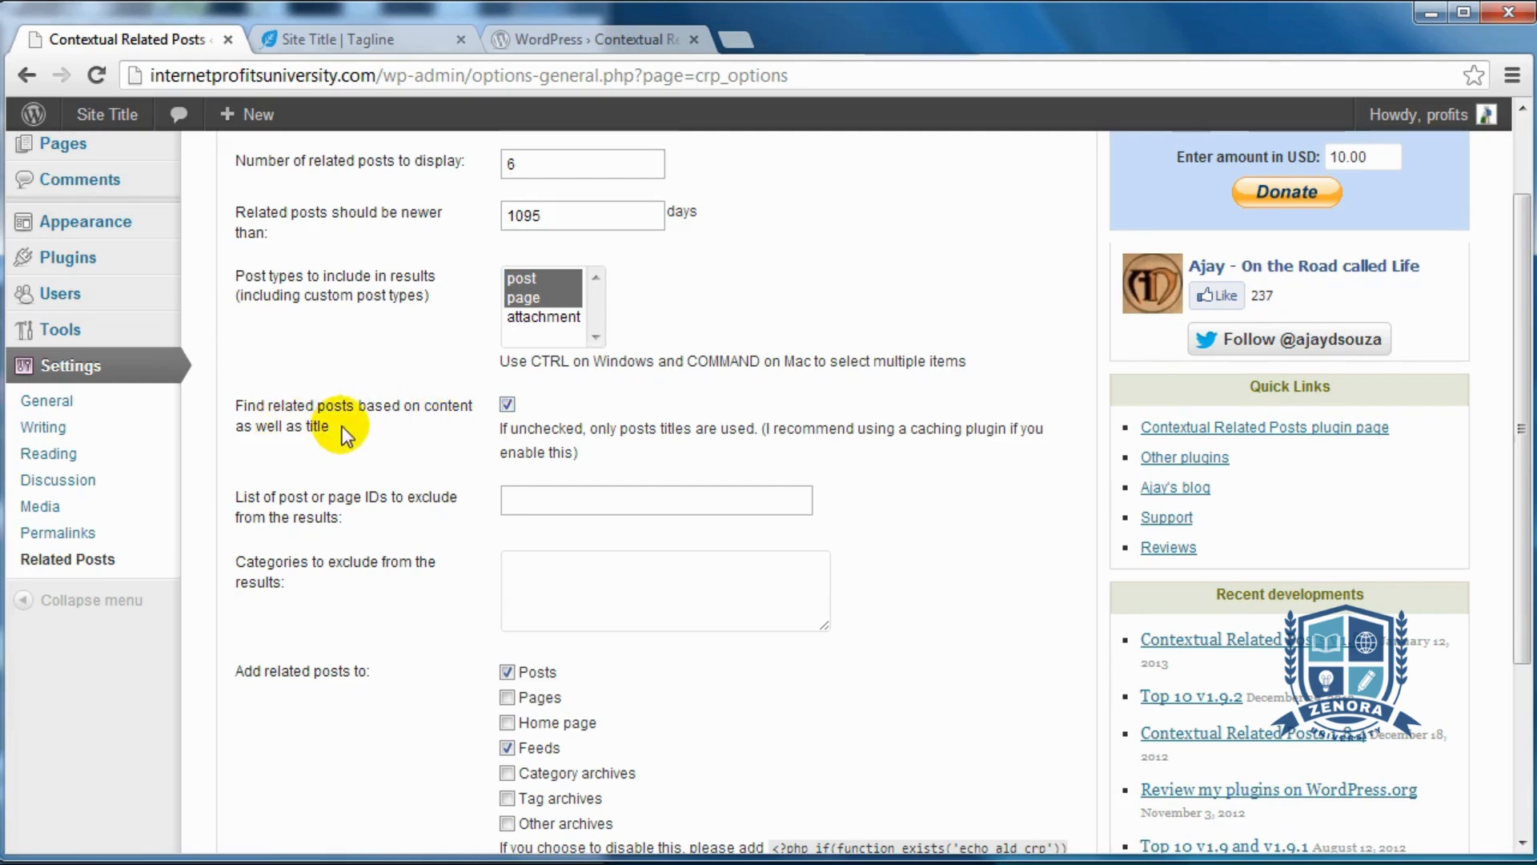
{"action": "left_click", "coordinate": [508, 404]}
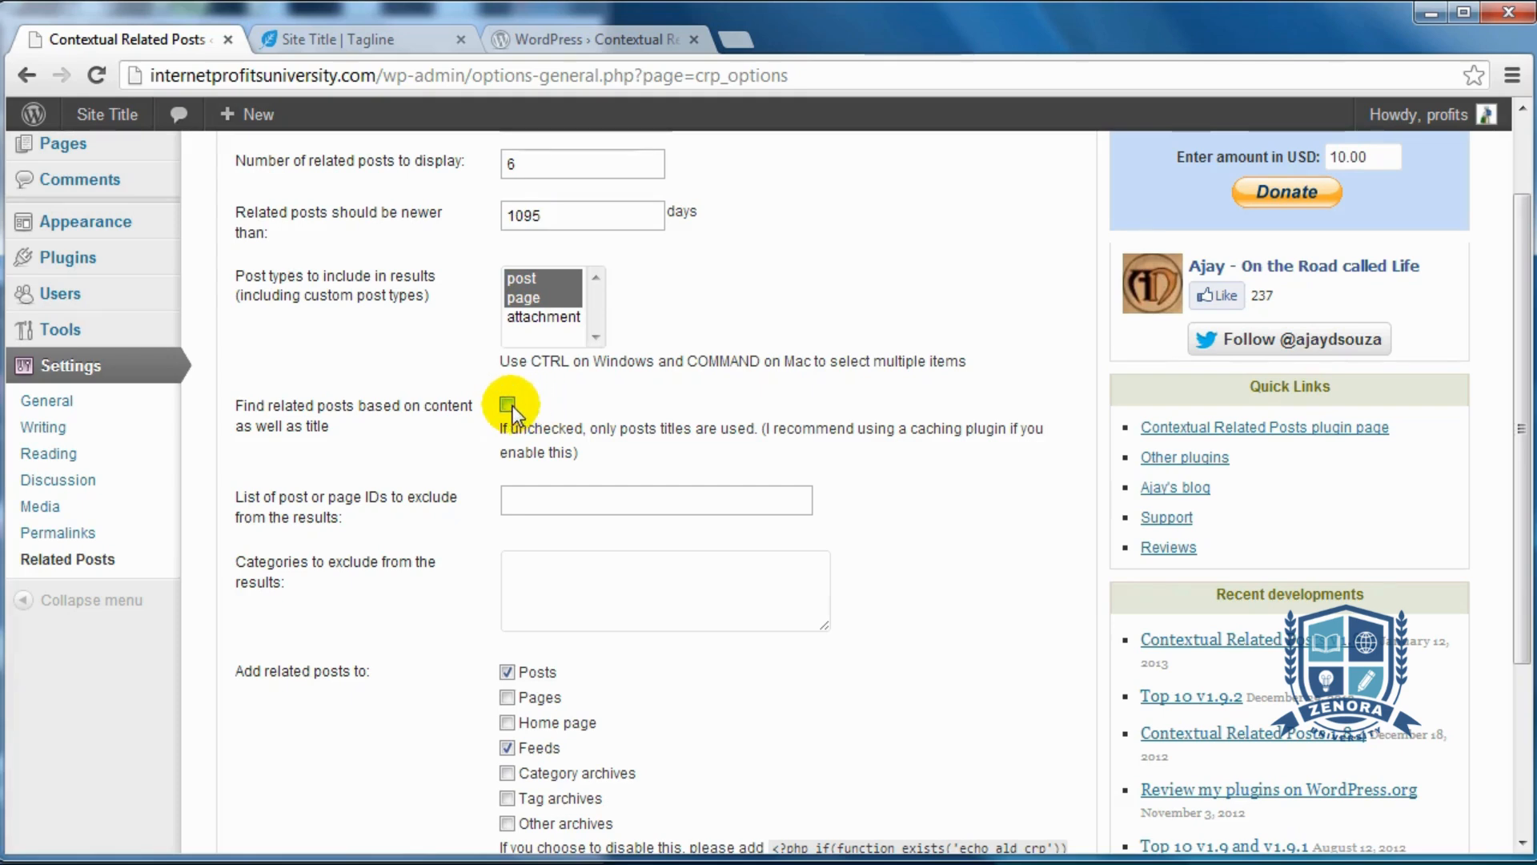
Look up the ID of Post 3 in its edit page address, opened in a separate tab, and return to the plugin settings.
{"action": "left_click", "coordinate": [517, 499]}
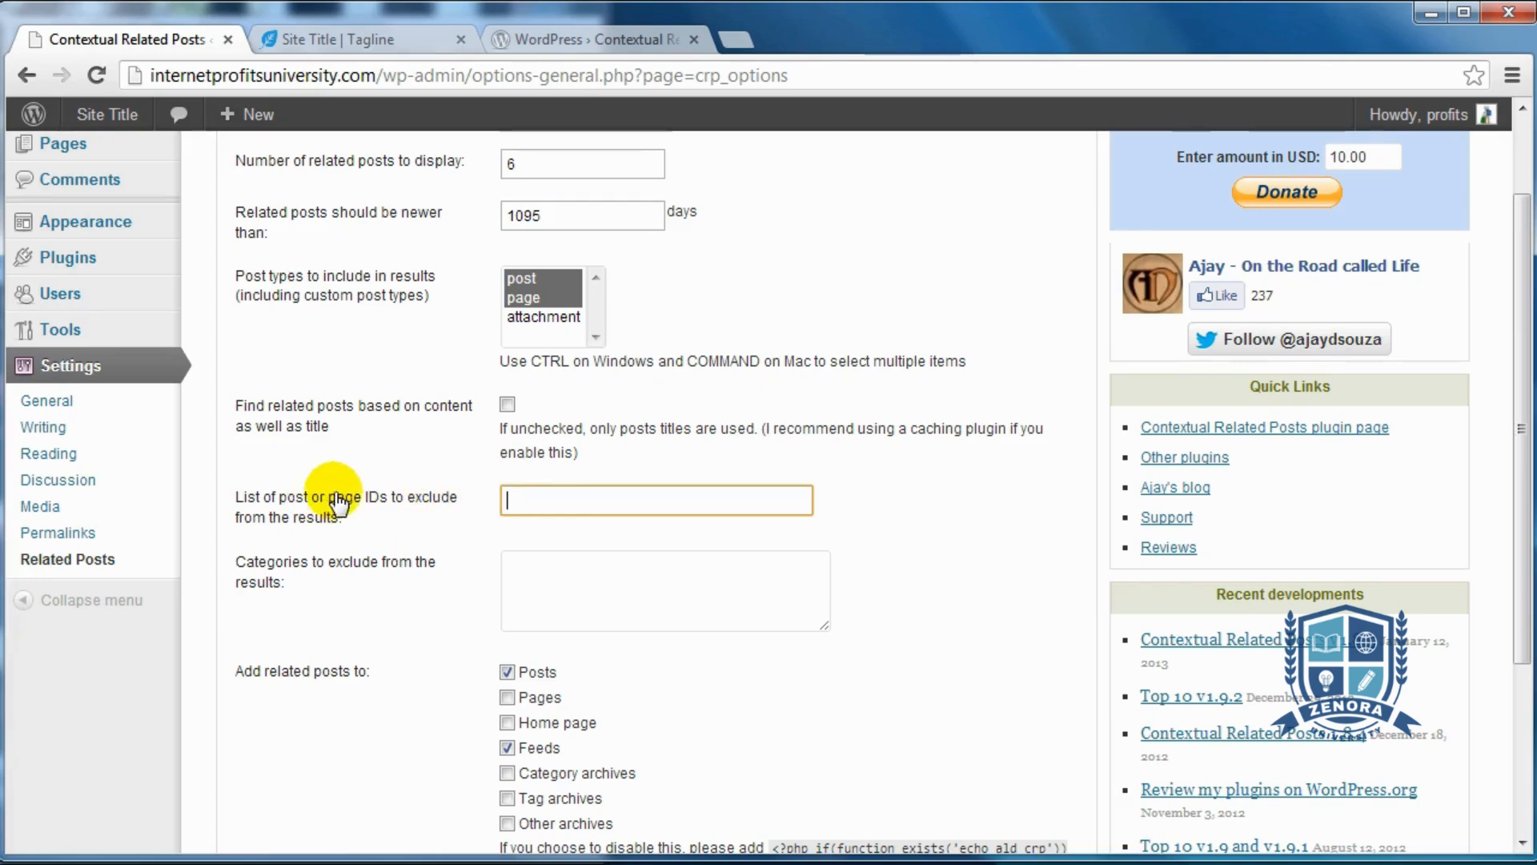
{"action": "scroll", "coordinate": [353, 501], "scroll_direction": "up", "scroll_amount": 3}
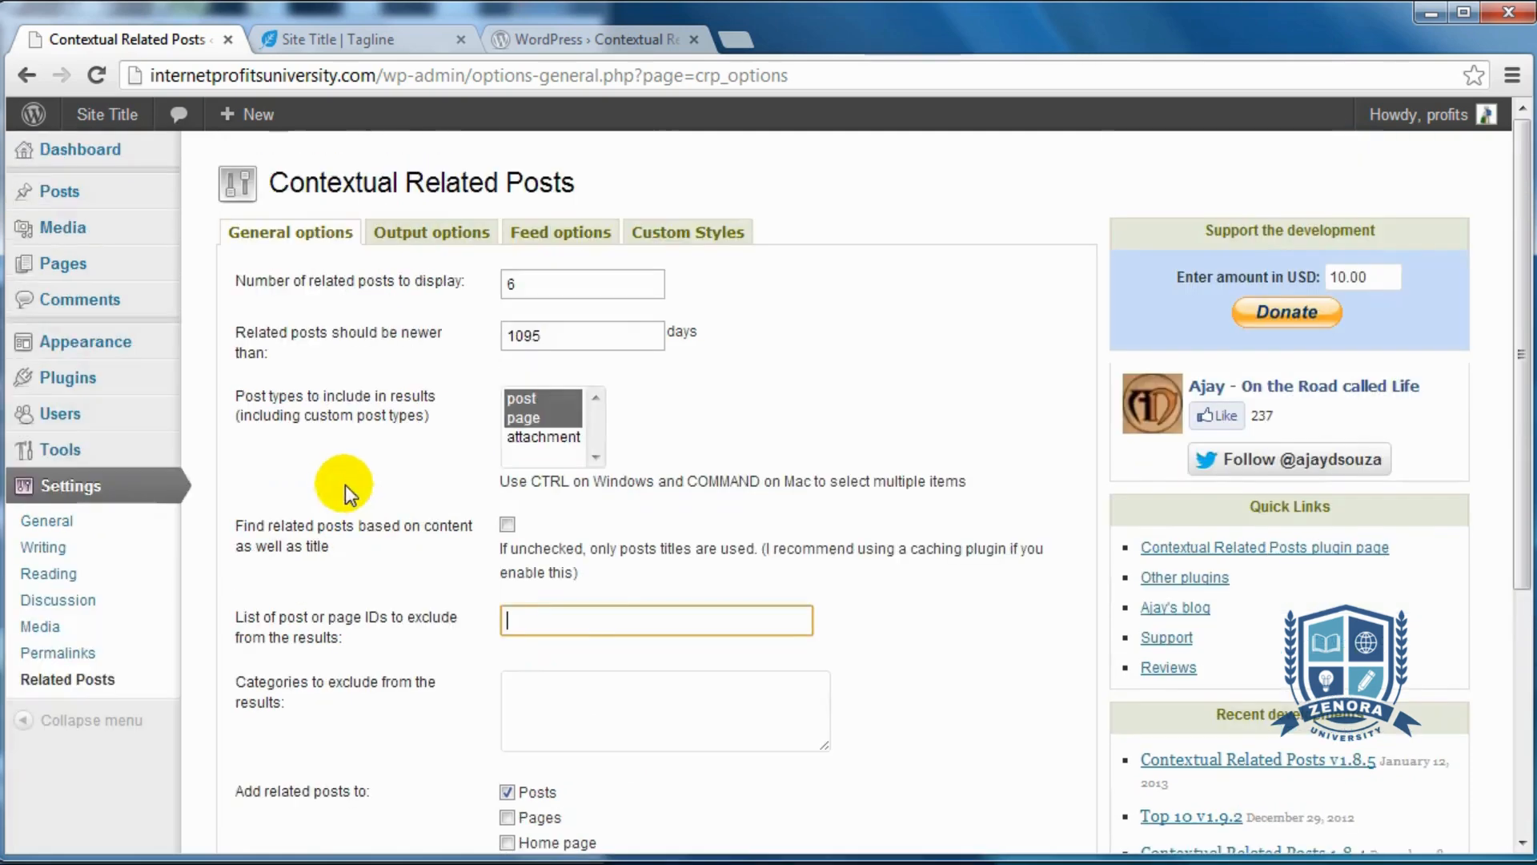
{"action": "mouse_move", "coordinate": [59, 192]}
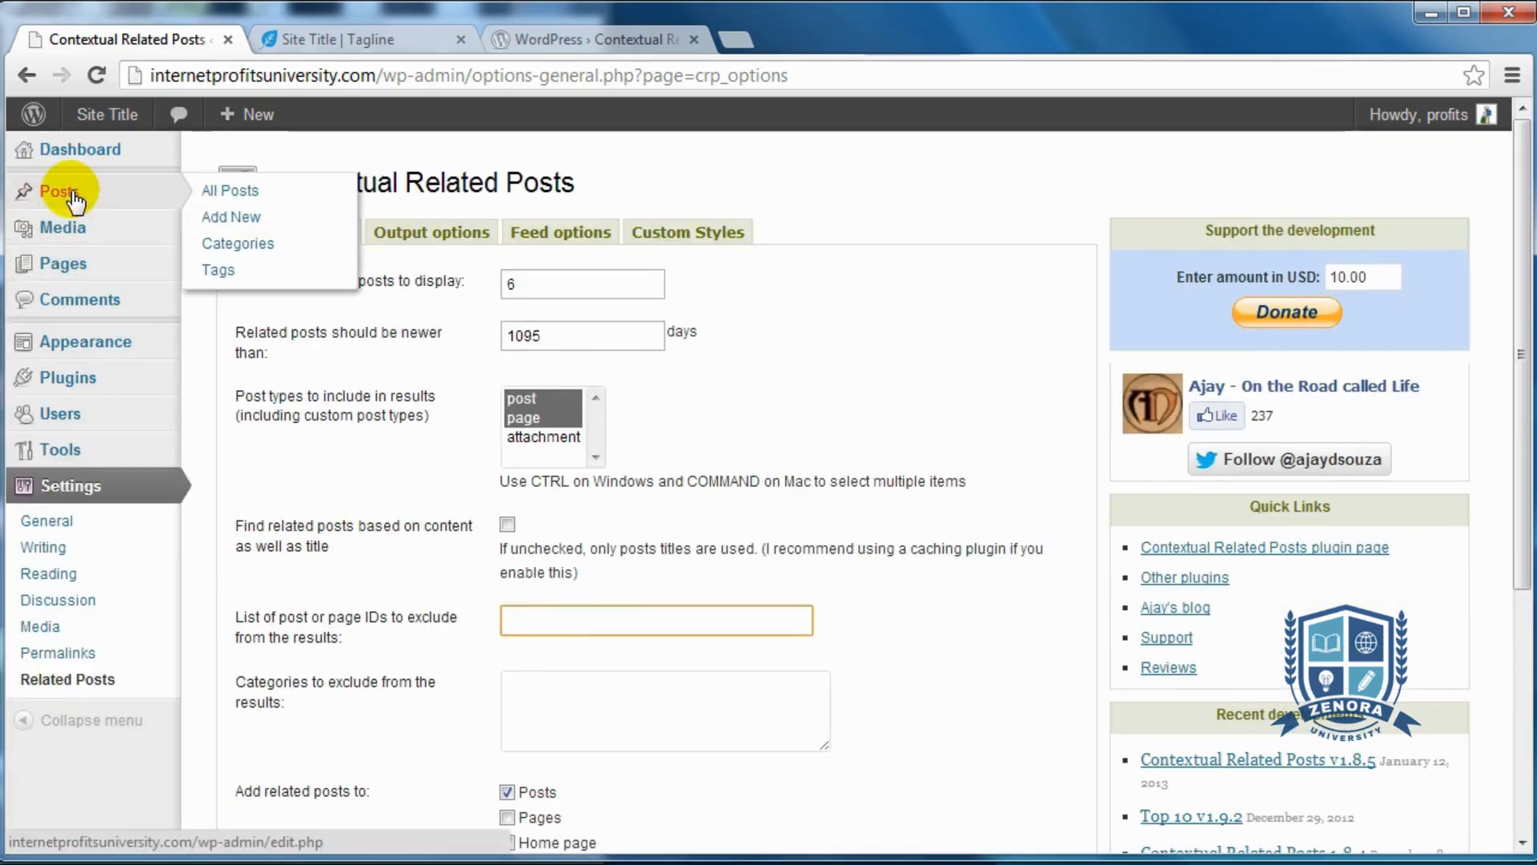
{"action": "middle_click", "coordinate": [230, 196]}
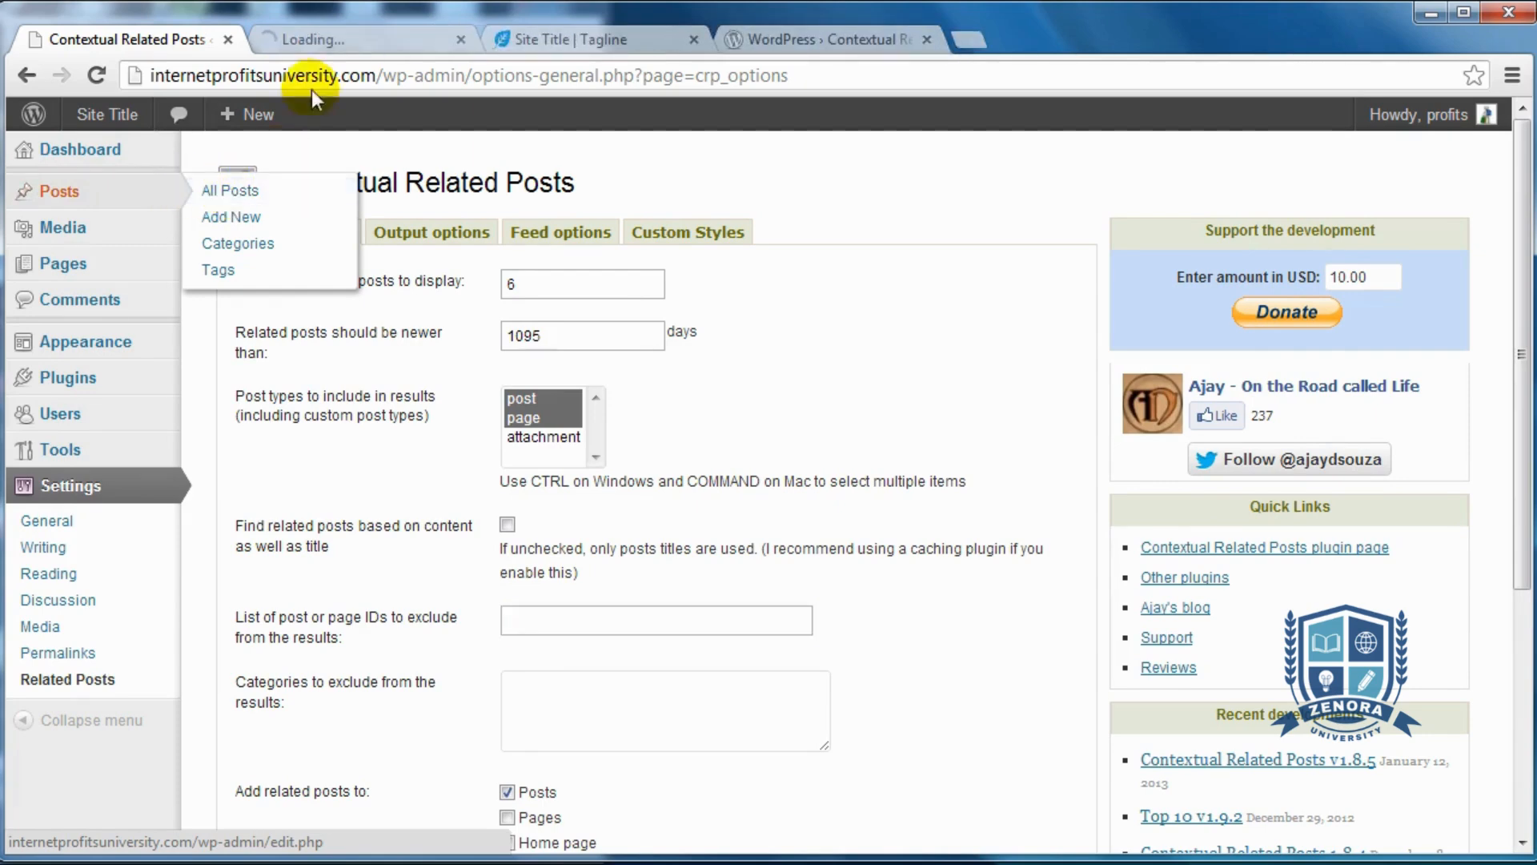
{"action": "left_click", "coordinate": [354, 30]}
{"action": "mouse_move", "coordinate": [329, 341]}
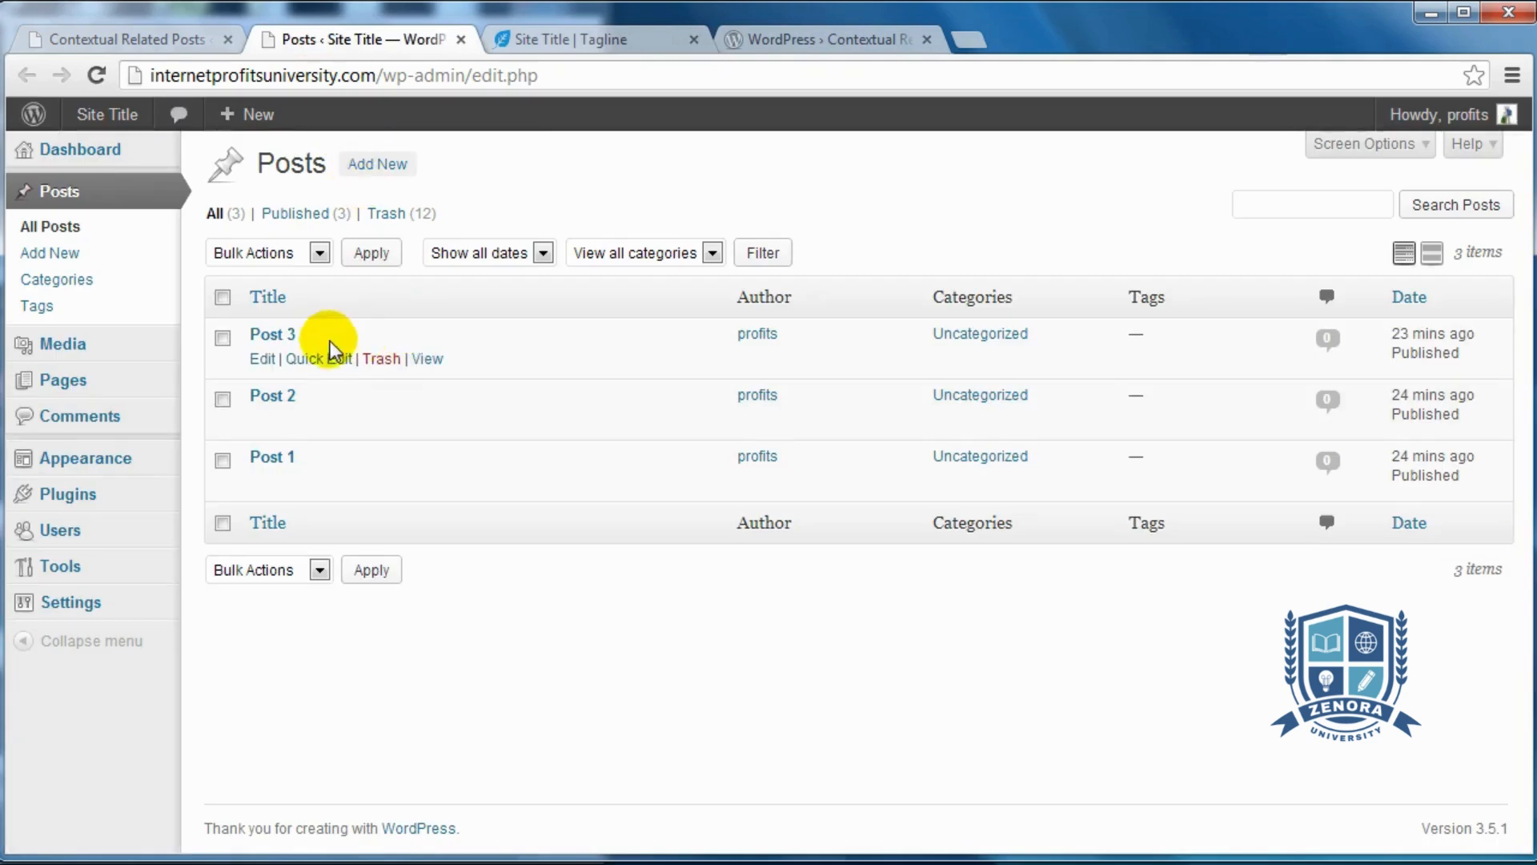
{"action": "left_click", "coordinate": [276, 337]}
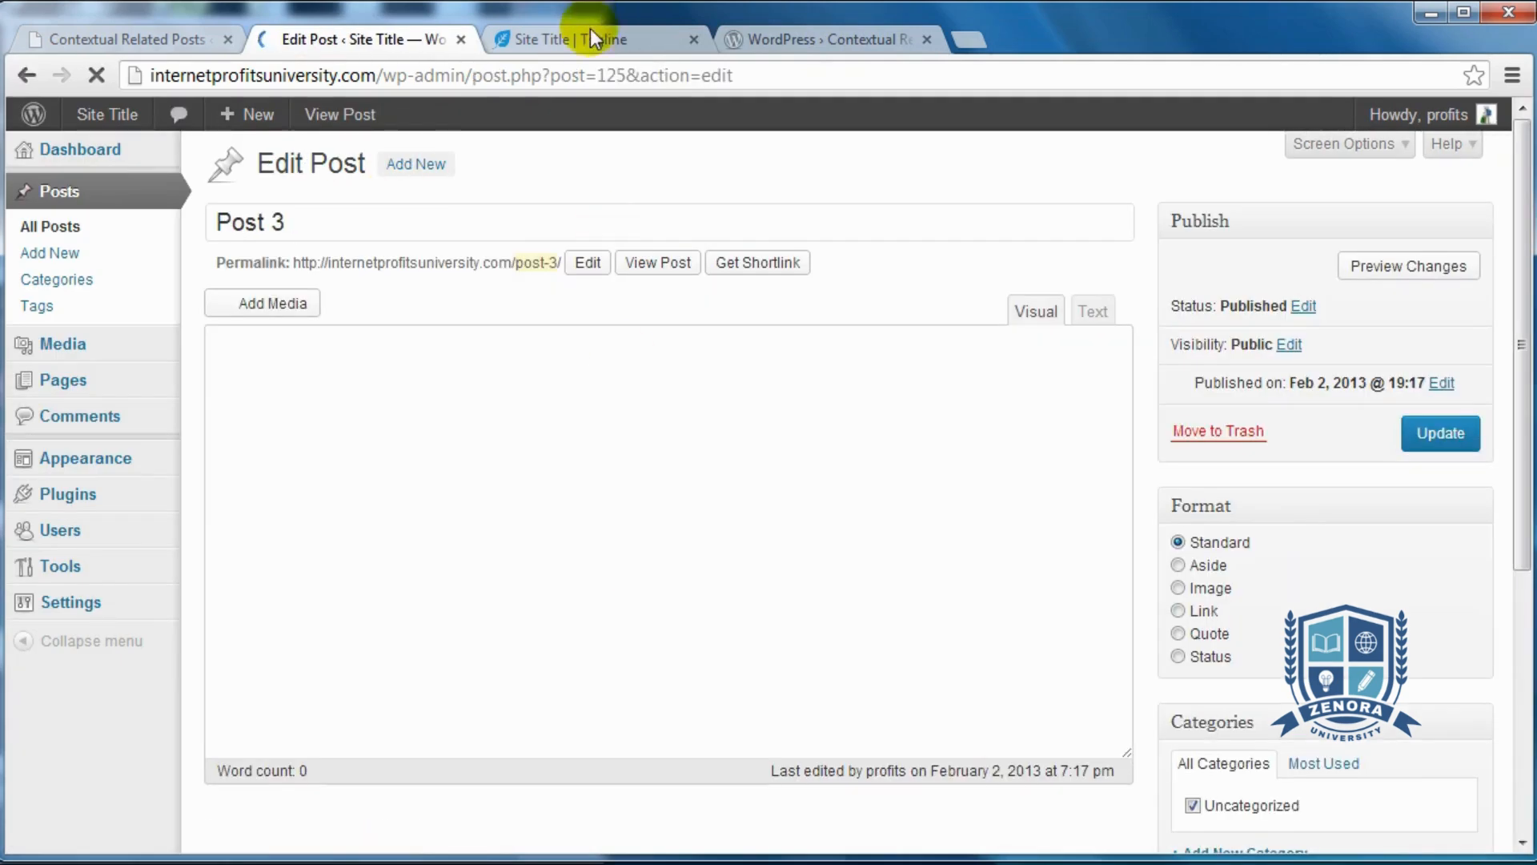
{"action": "left_click_drag", "start_coordinate": [551, 75], "coordinate": [622, 80]}
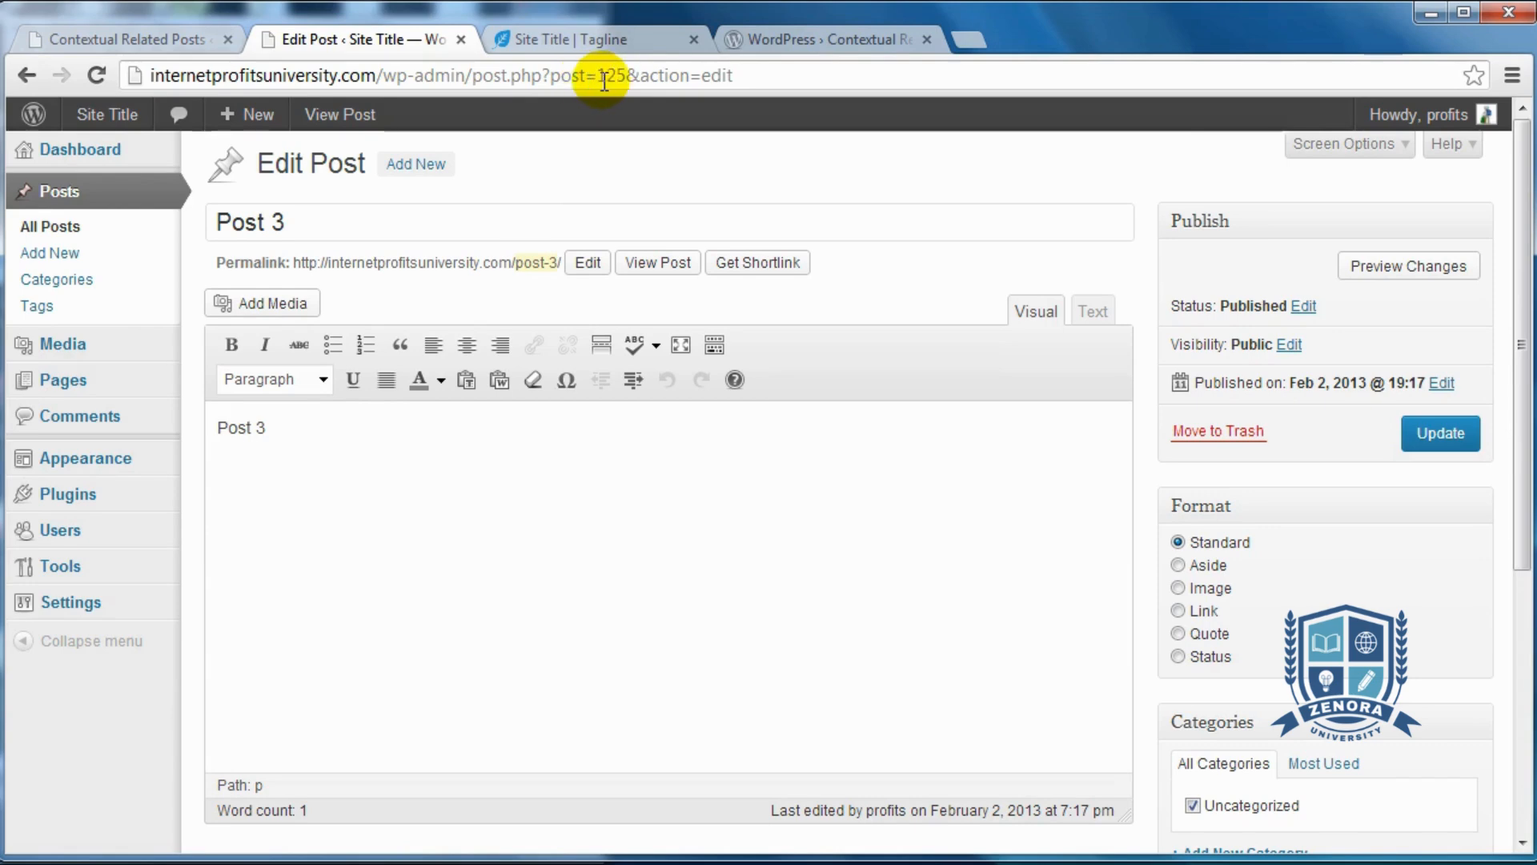
{"action": "left_click", "coordinate": [95, 45]}
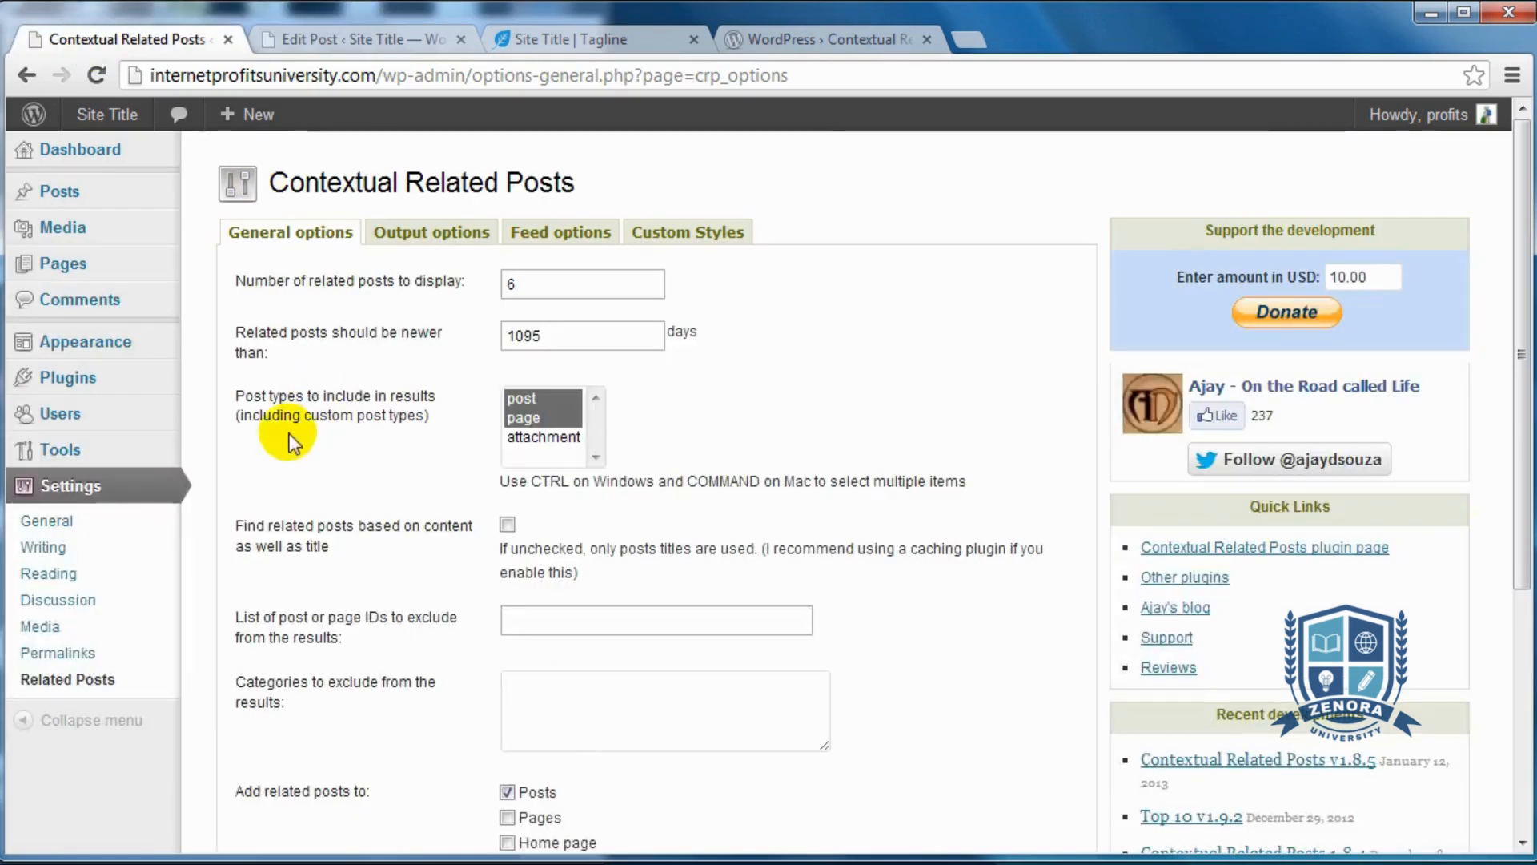
Enable adding related posts to Pages in the plugin's general options.
{"action": "scroll", "coordinate": [291, 432], "scroll_direction": "down", "scroll_amount": 3}
{"action": "left_click", "coordinate": [538, 457]}
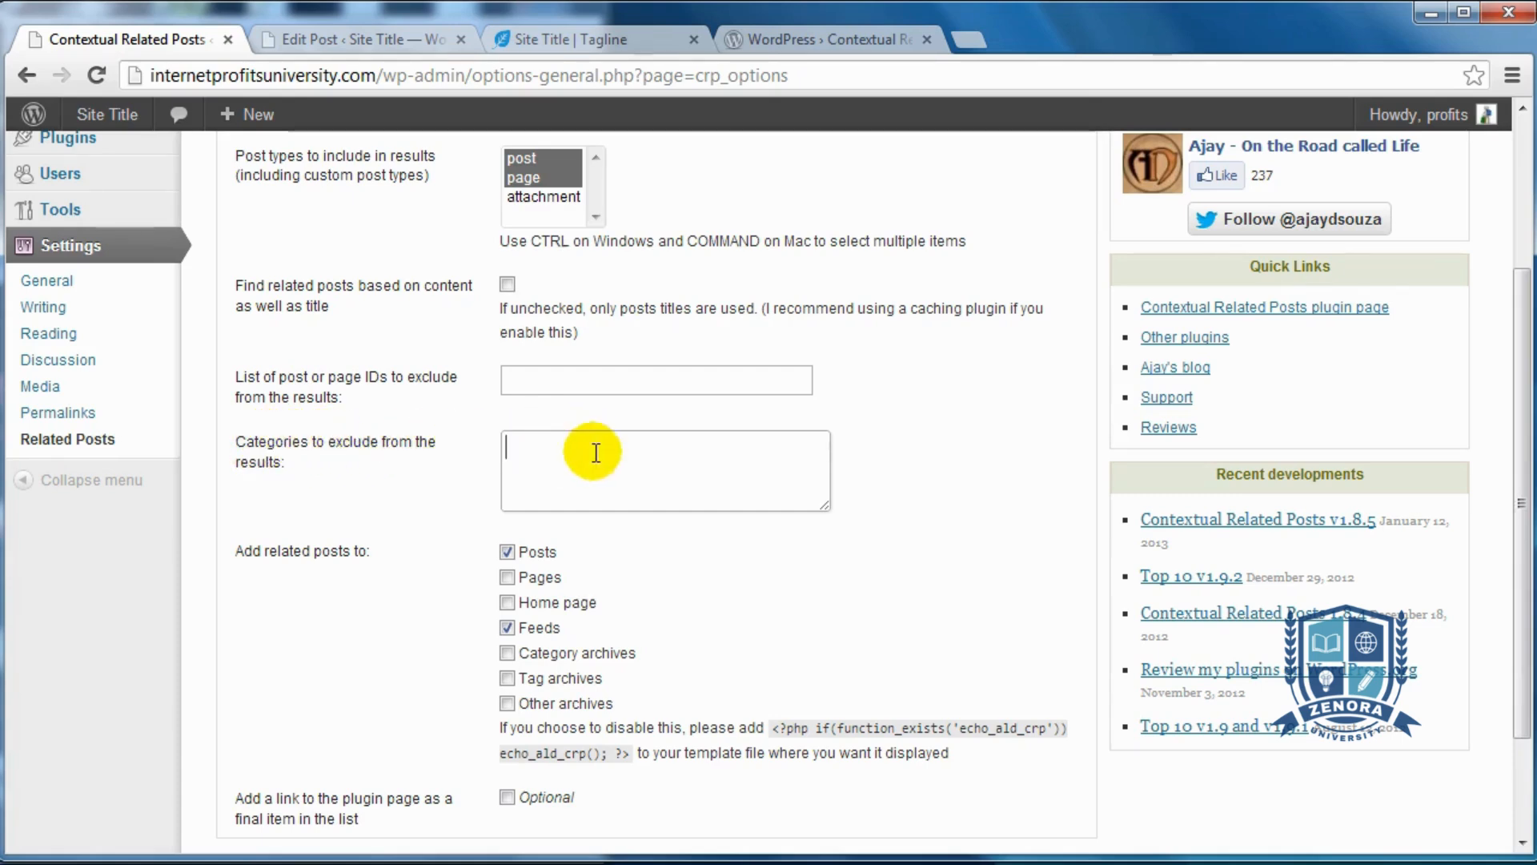
{"action": "scroll", "coordinate": [743, 455], "scroll_direction": "down", "scroll_amount": 2}
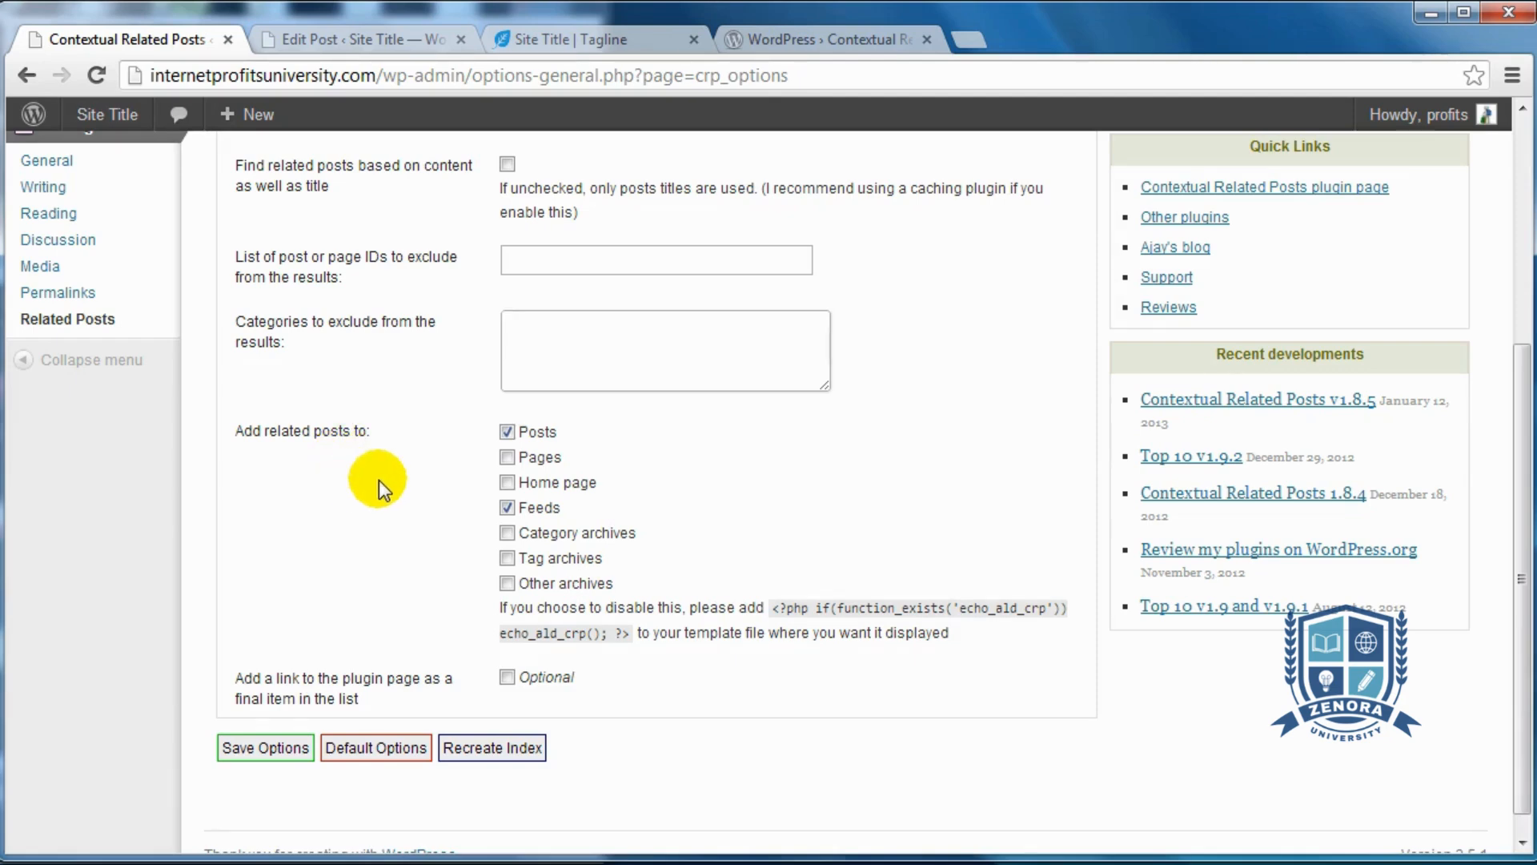
{"action": "scroll", "coordinate": [378, 479], "scroll_direction": "up", "scroll_amount": 5}
{"action": "scroll", "coordinate": [378, 479], "scroll_direction": "down", "scroll_amount": 5}
{"action": "left_click", "coordinate": [508, 457]}
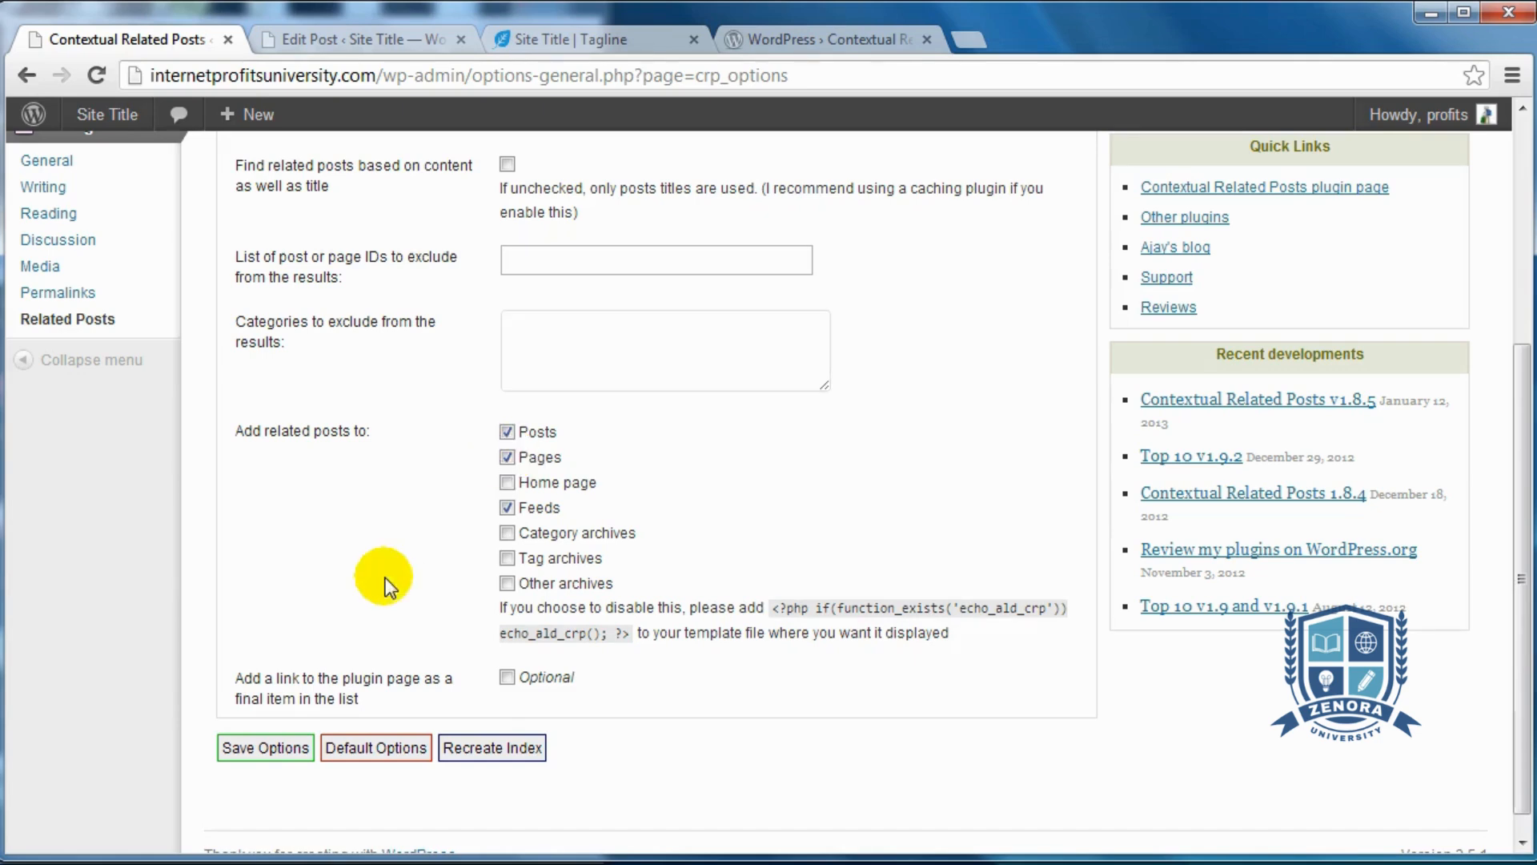
Save the general options and open the plugin's output options.
{"action": "left_click", "coordinate": [297, 751]}
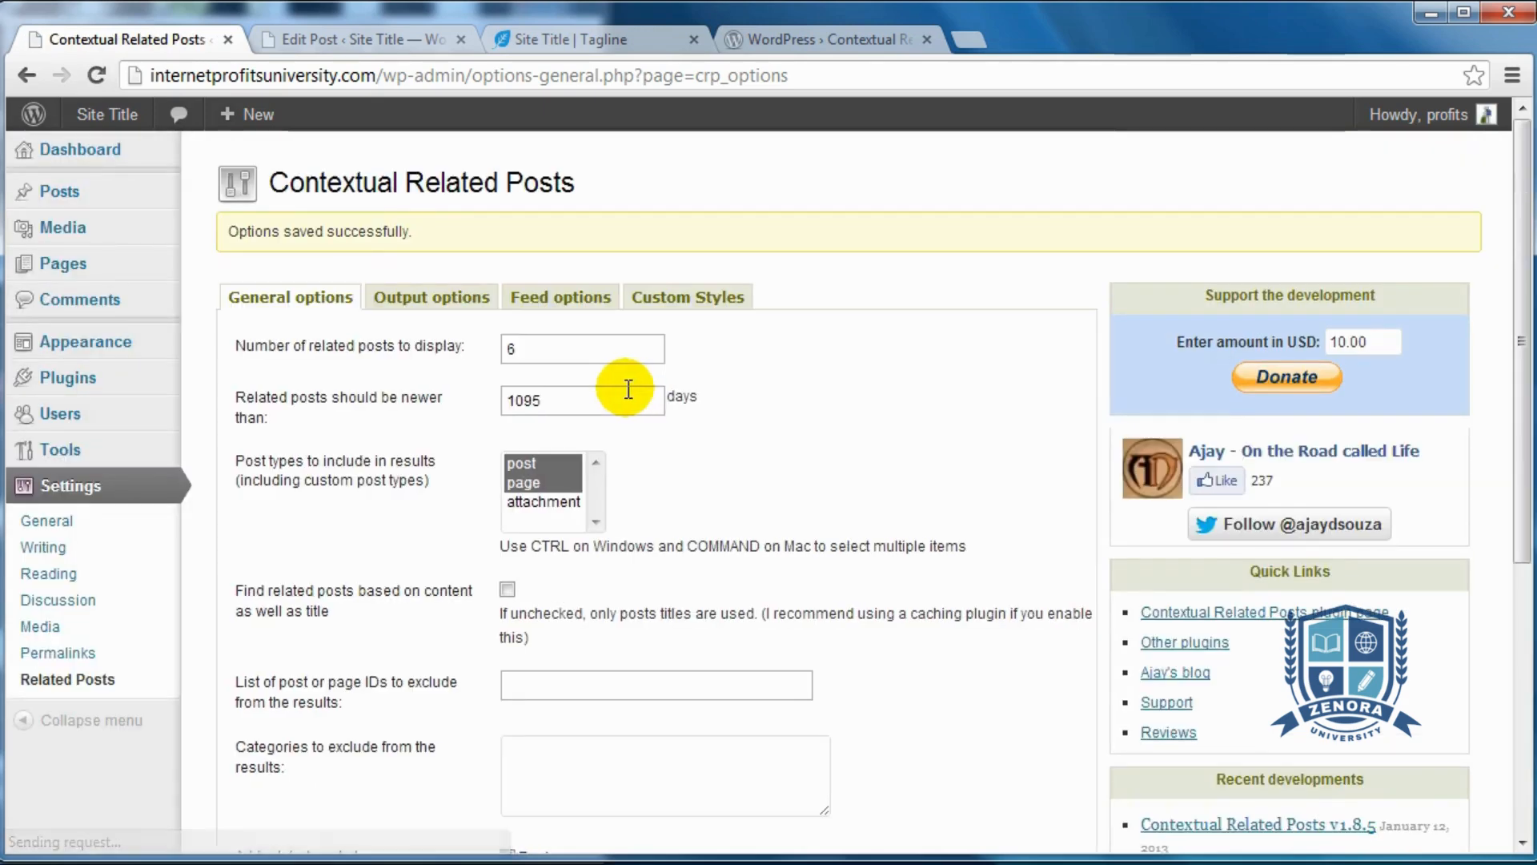
{"action": "left_click", "coordinate": [445, 306]}
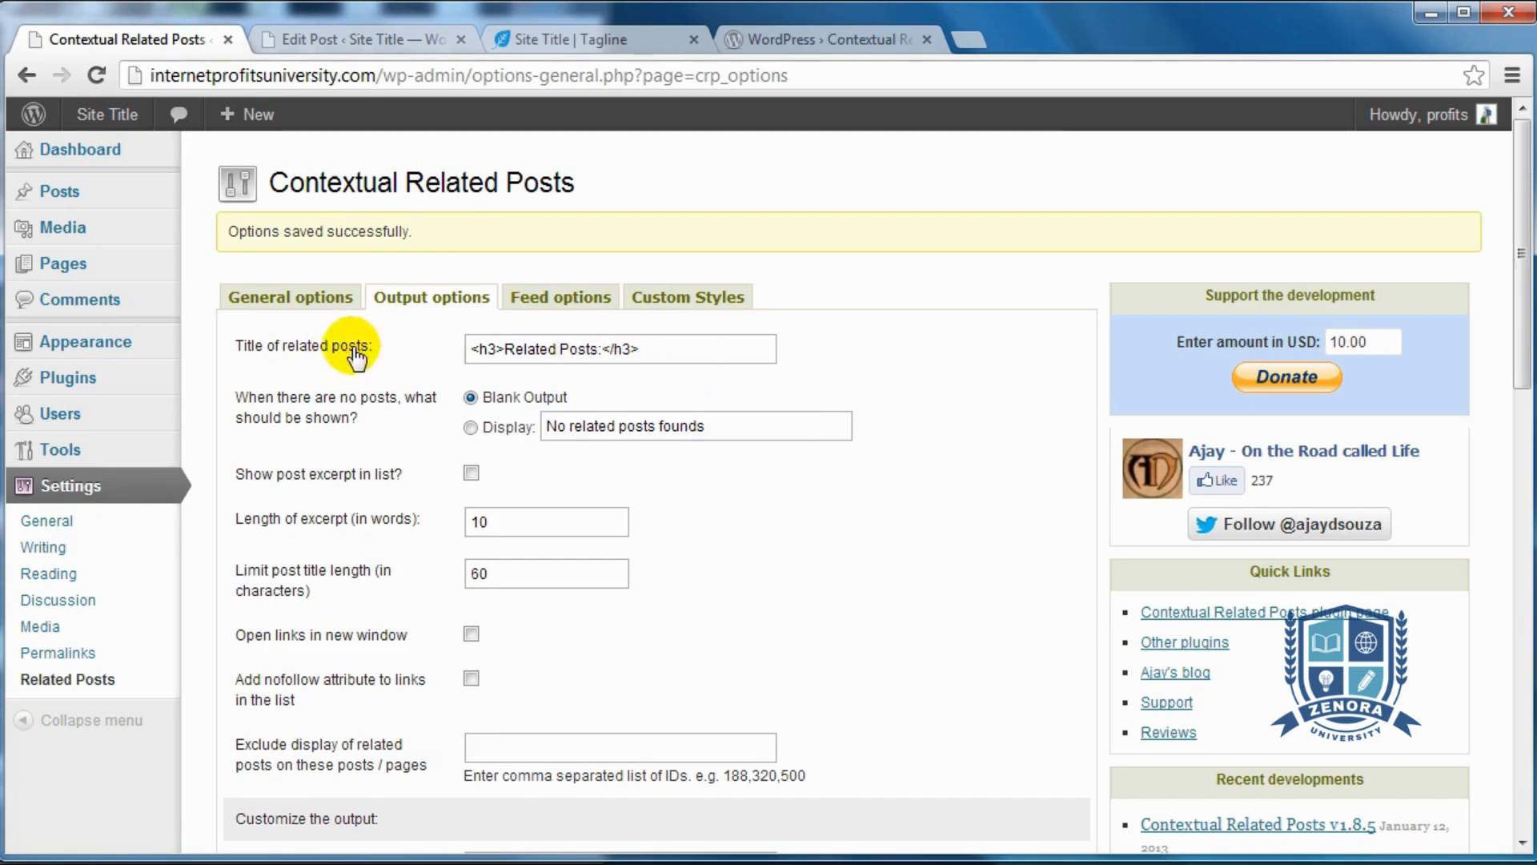
Examine the title of related posts and the message displayed when there are no posts in the output options.
{"action": "left_click", "coordinate": [602, 349]}
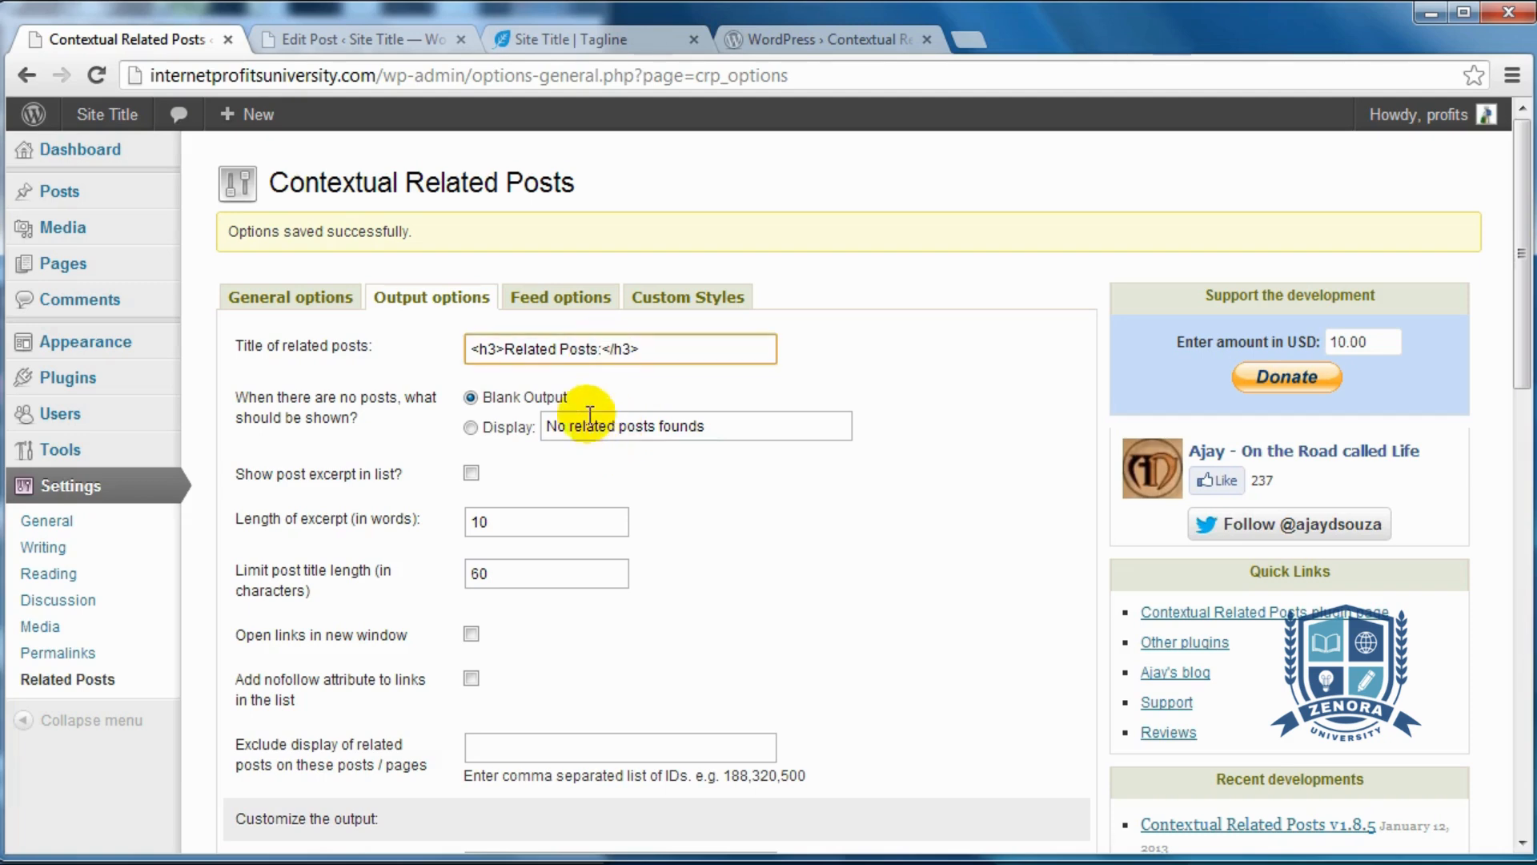
{"action": "left_click", "coordinate": [559, 348]}
{"action": "left_click", "coordinate": [962, 378]}
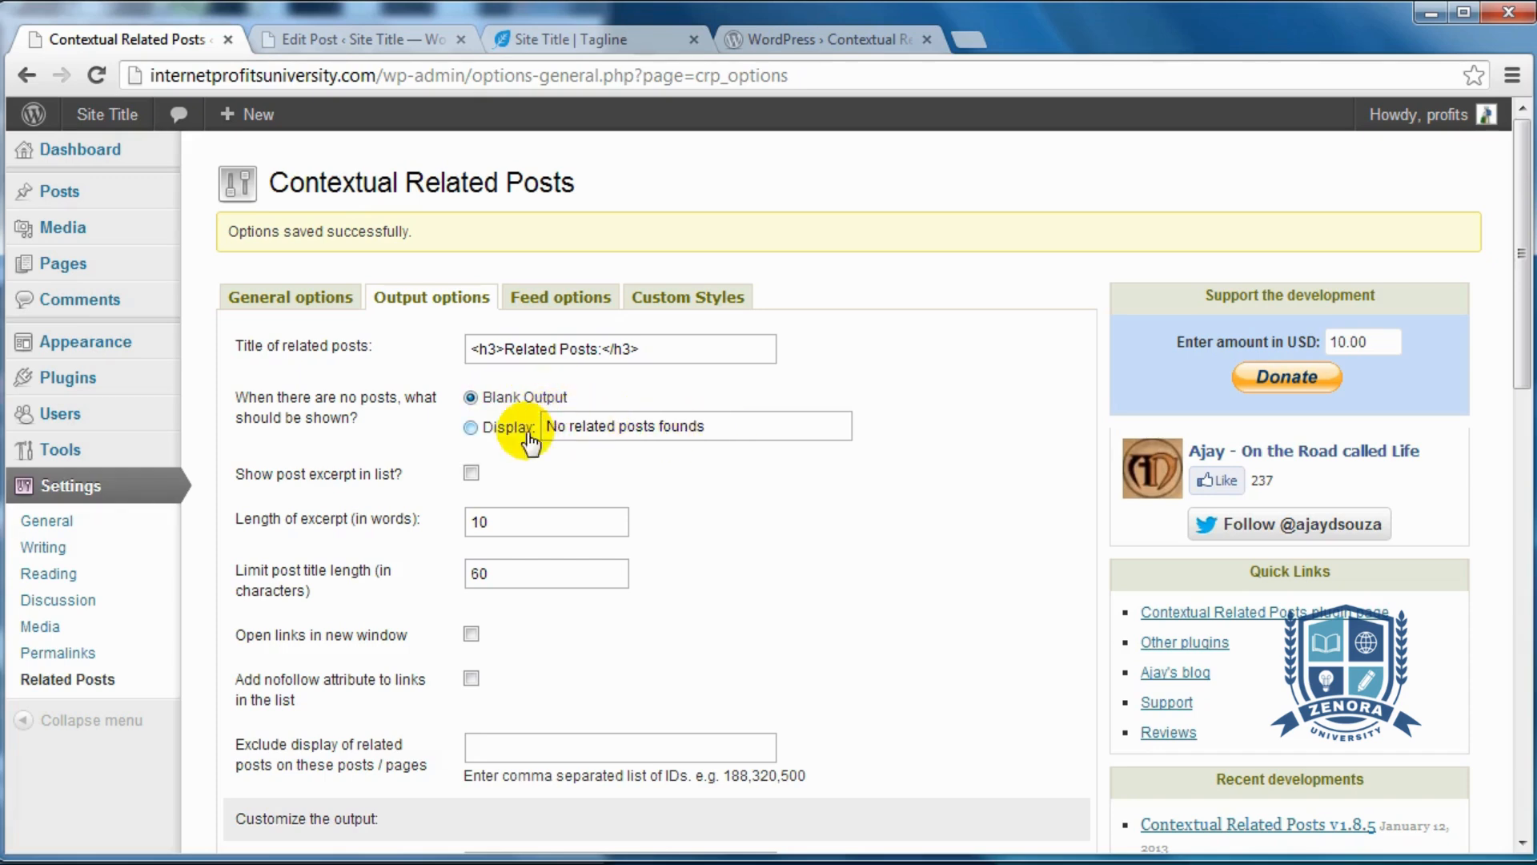
{"action": "left_click", "coordinate": [725, 424]}
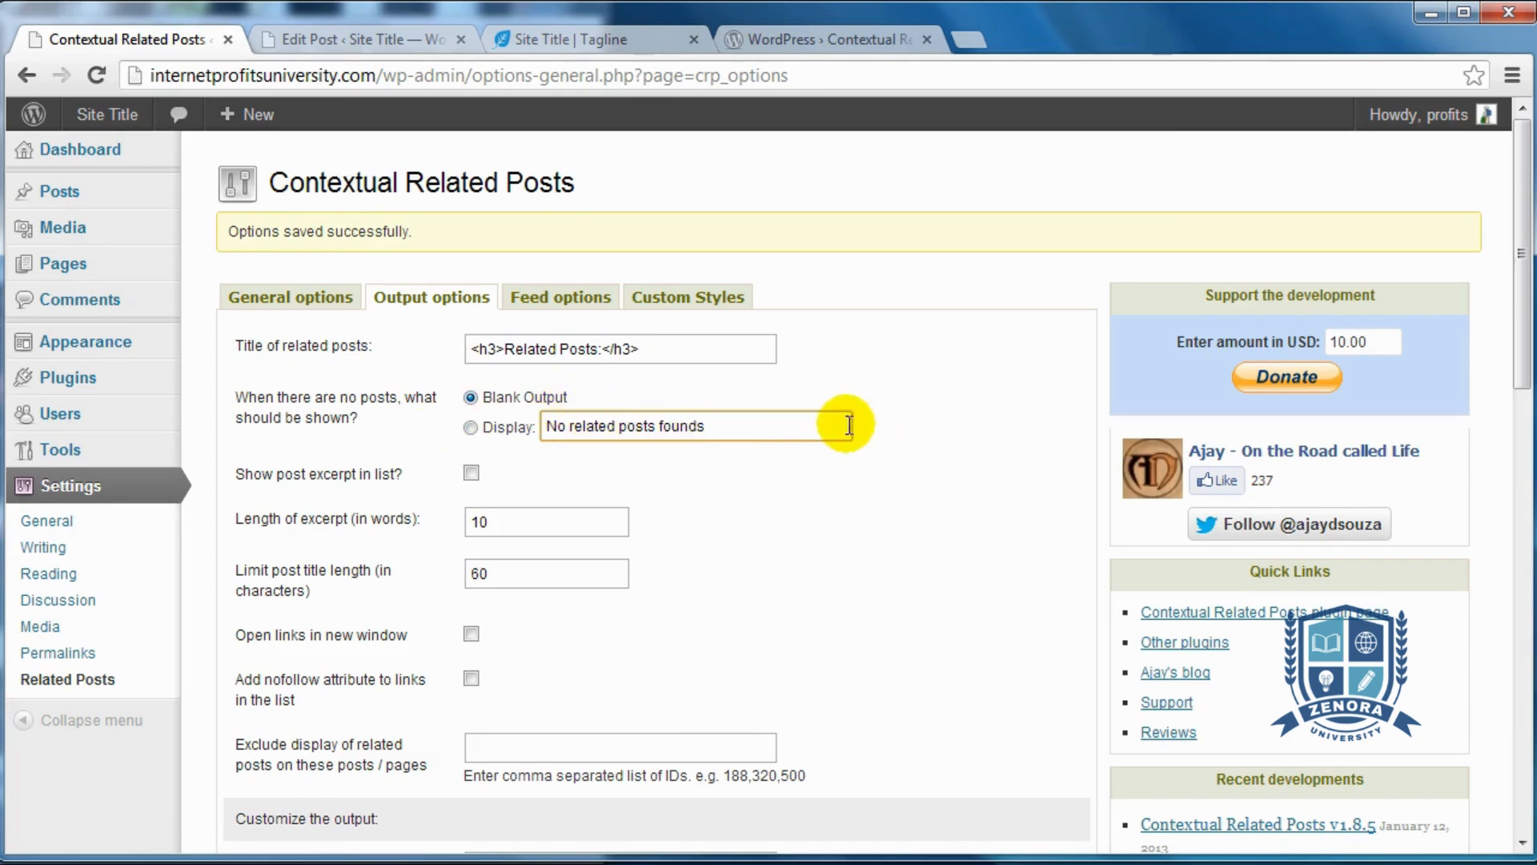
{"action": "triple_click", "coordinate": [792, 421]}
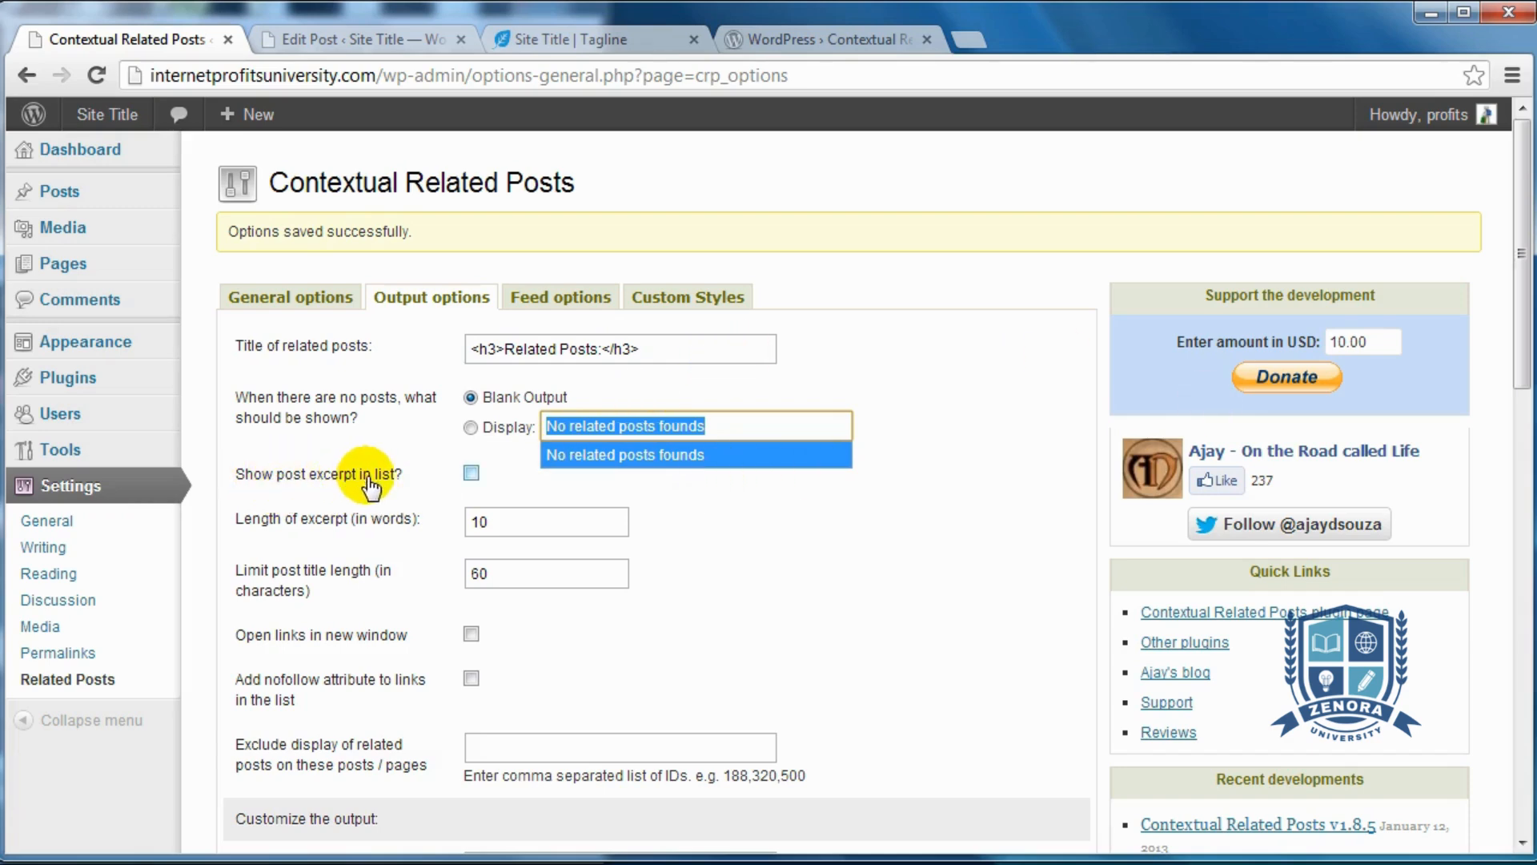
Try showing the post excerpt in the related posts list and disable it again.
{"action": "left_click", "coordinate": [472, 474]}
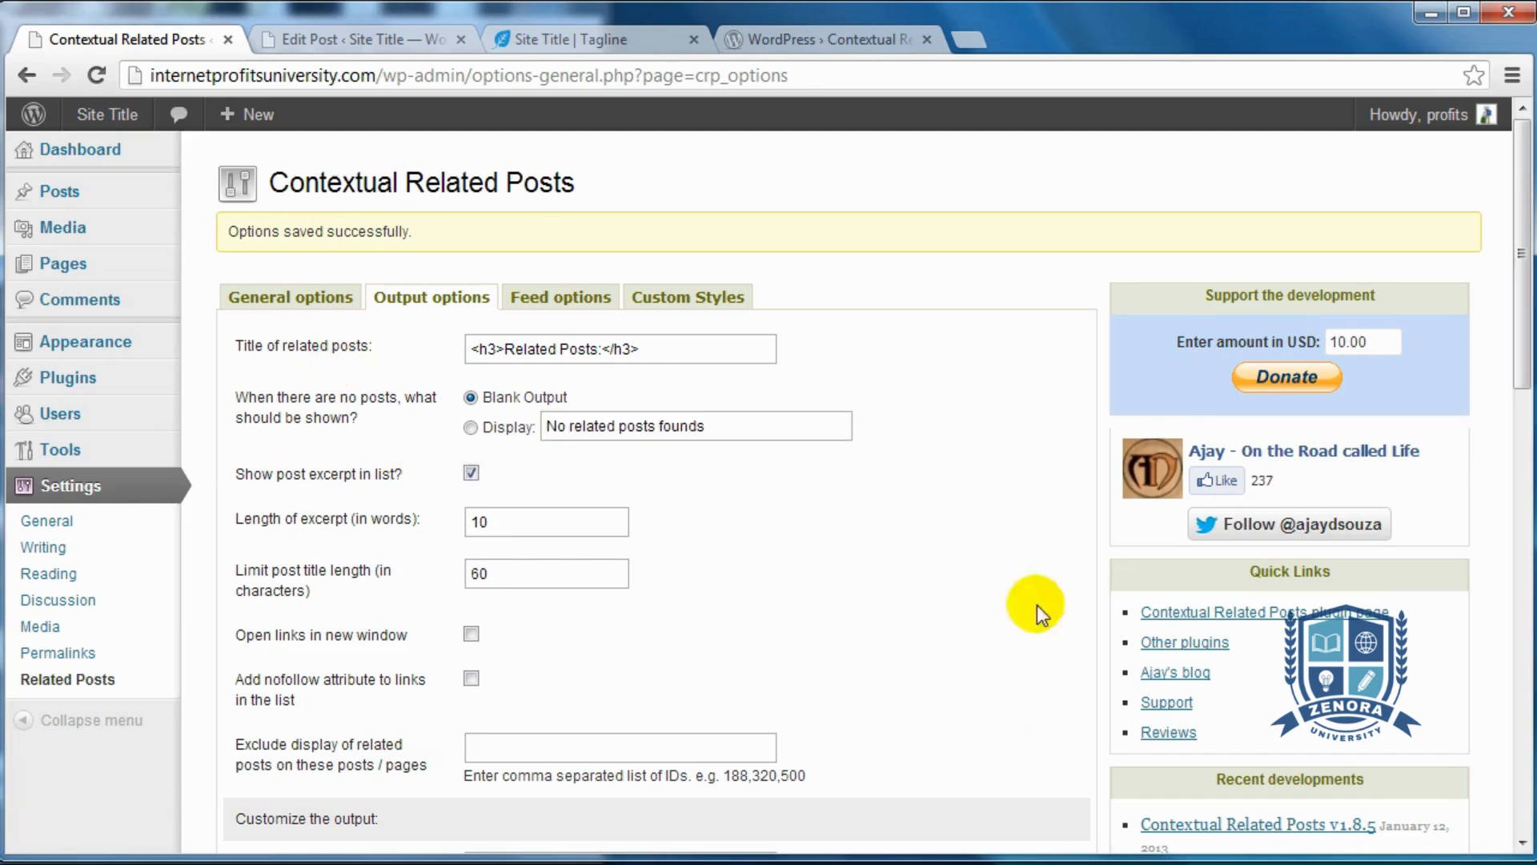
{"action": "left_click", "coordinate": [471, 474]}
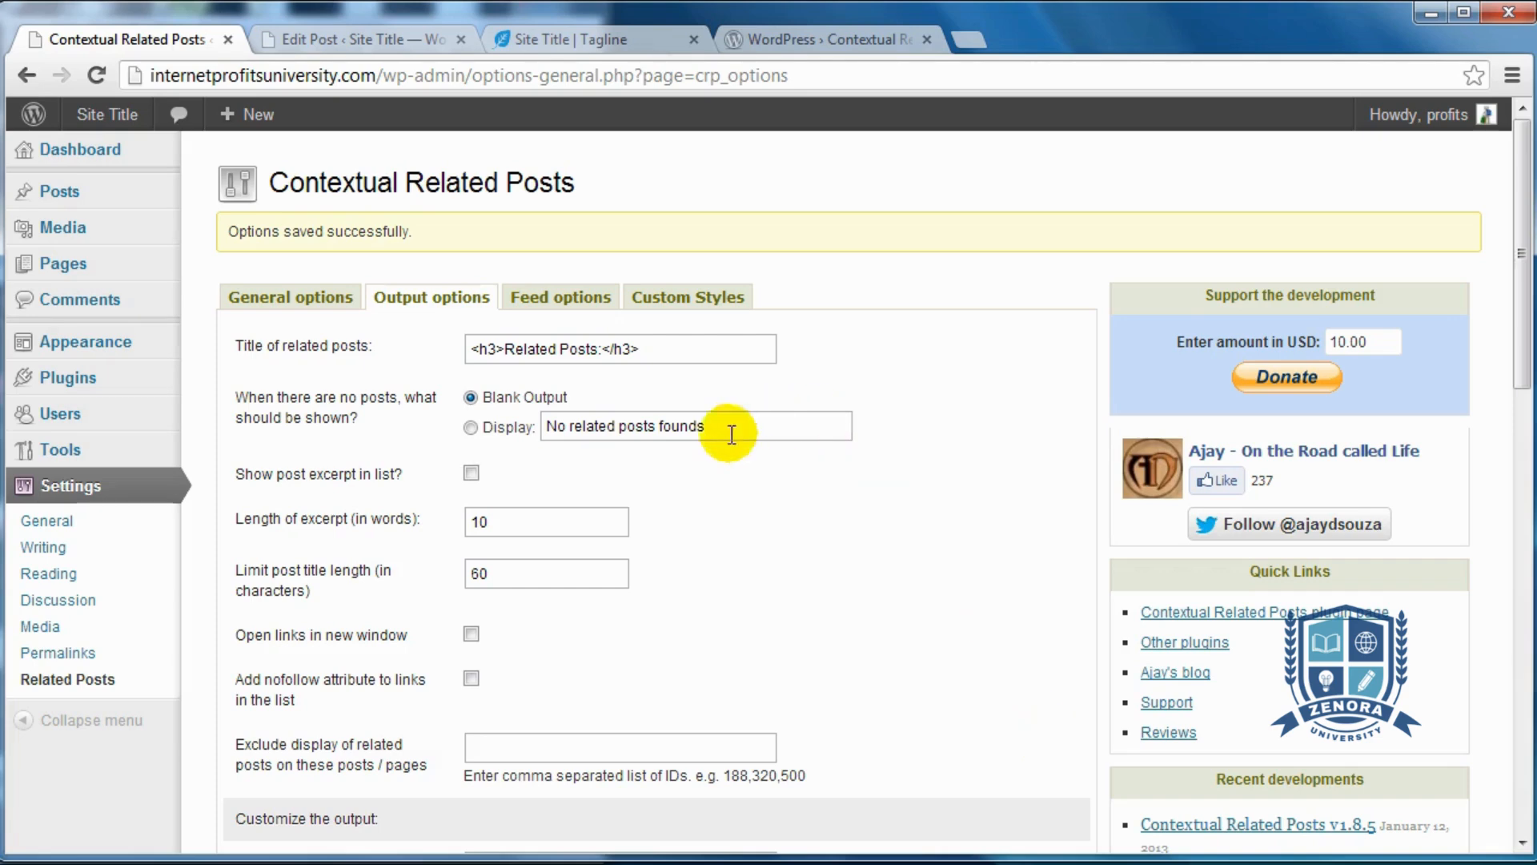
{"action": "left_click", "coordinate": [472, 473]}
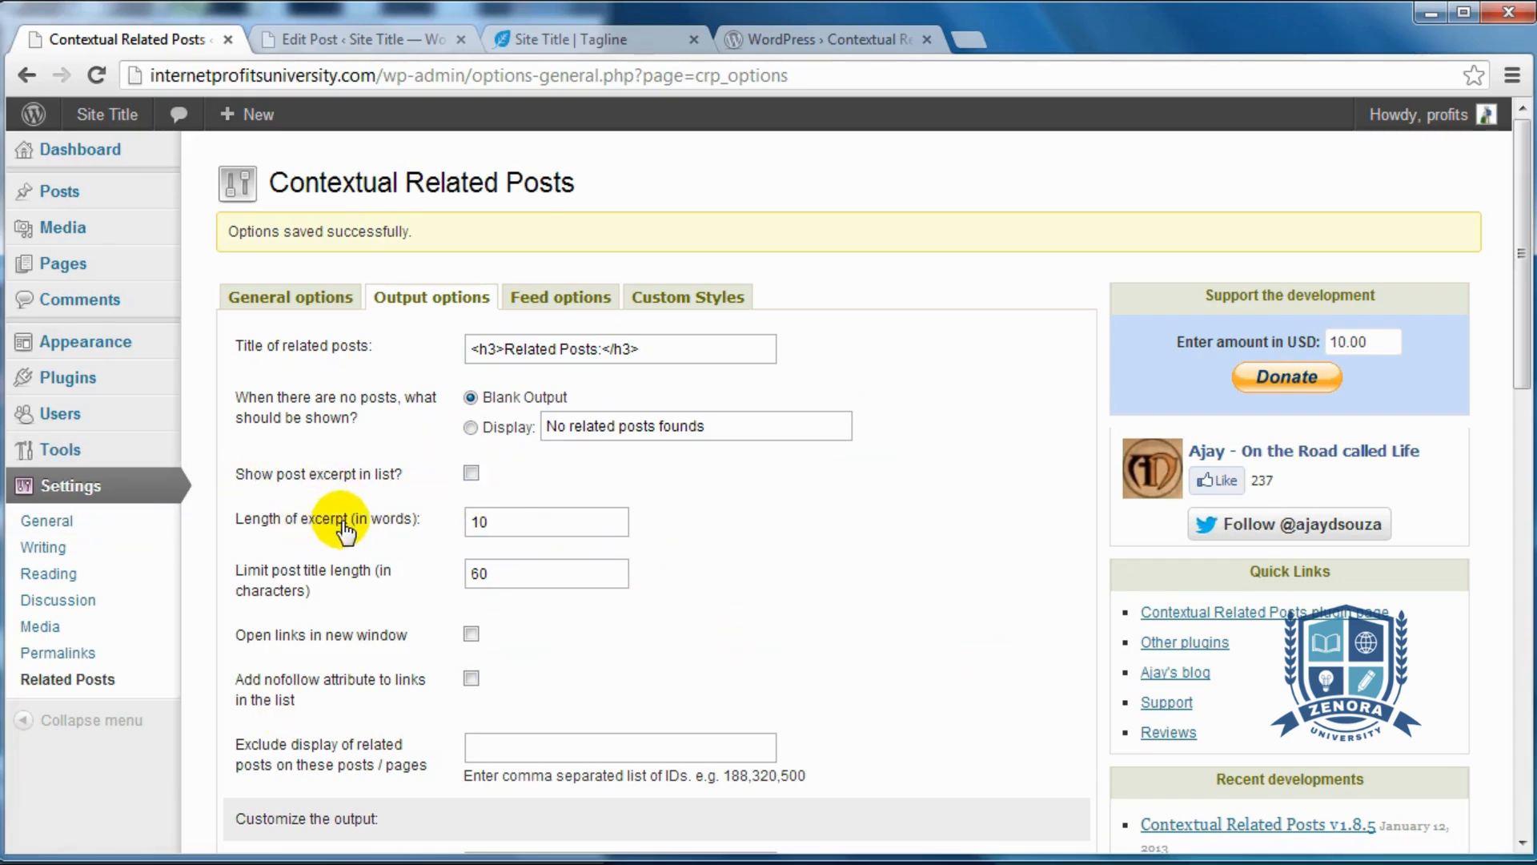
Limit the post title length to 100 characters in the output options.
{"action": "left_click", "coordinate": [596, 521]}
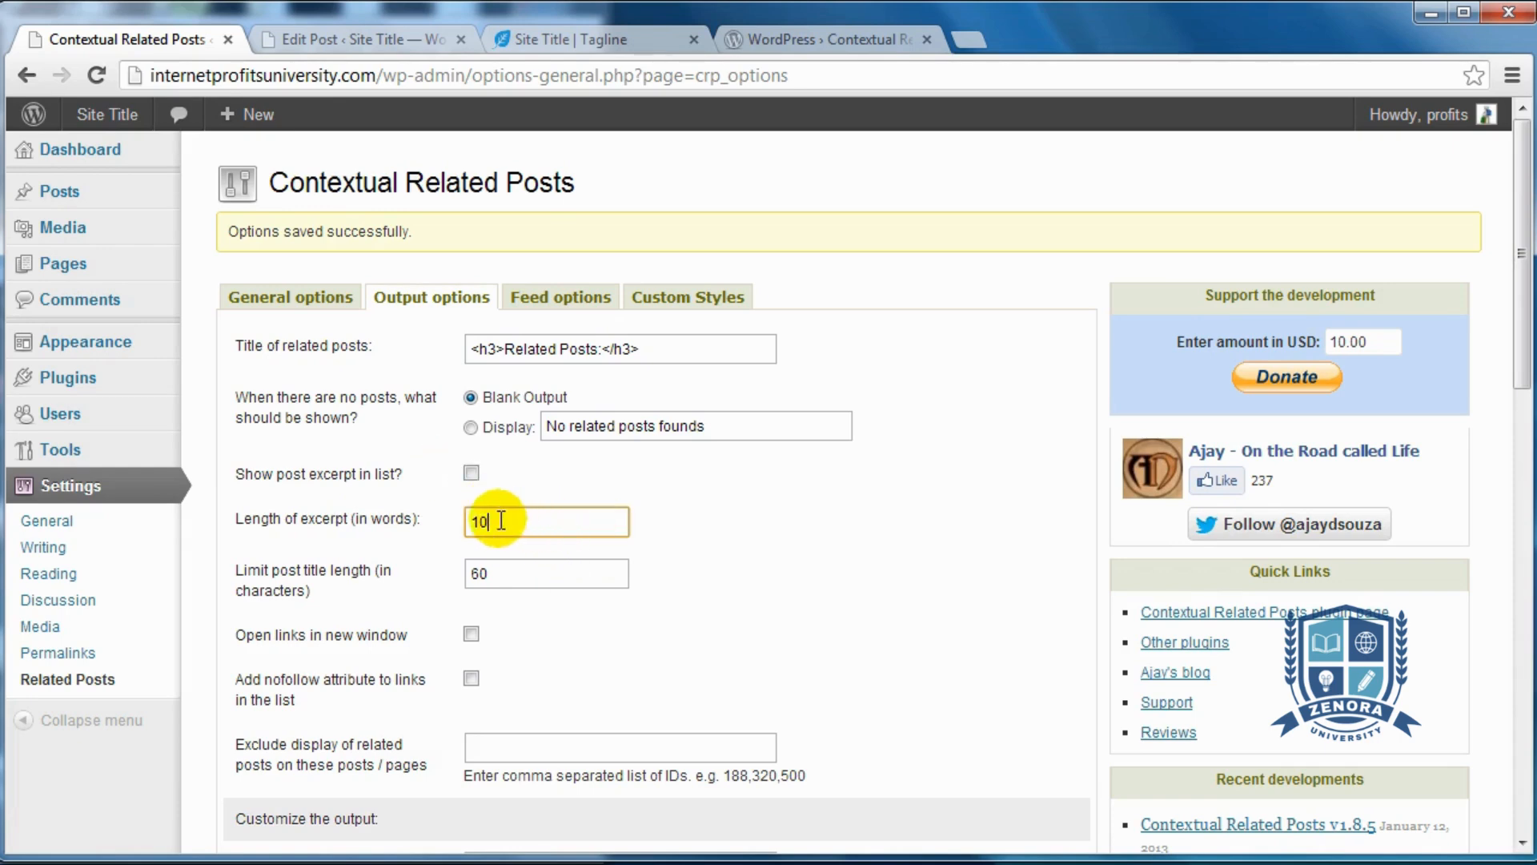
{"action": "left_click", "coordinate": [549, 573]}
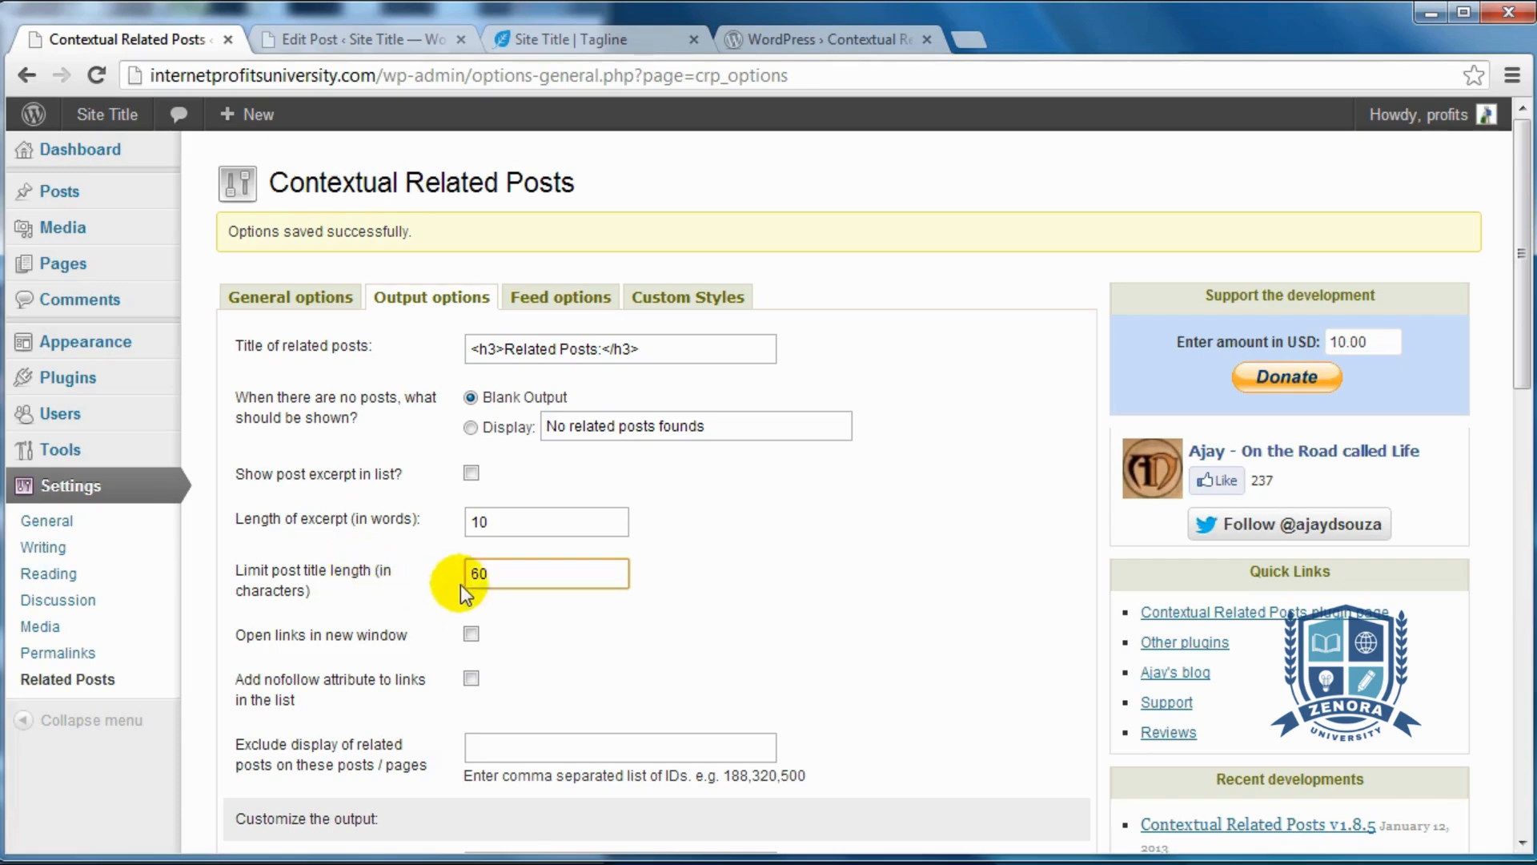
{"action": "double_click", "coordinate": [496, 575]}
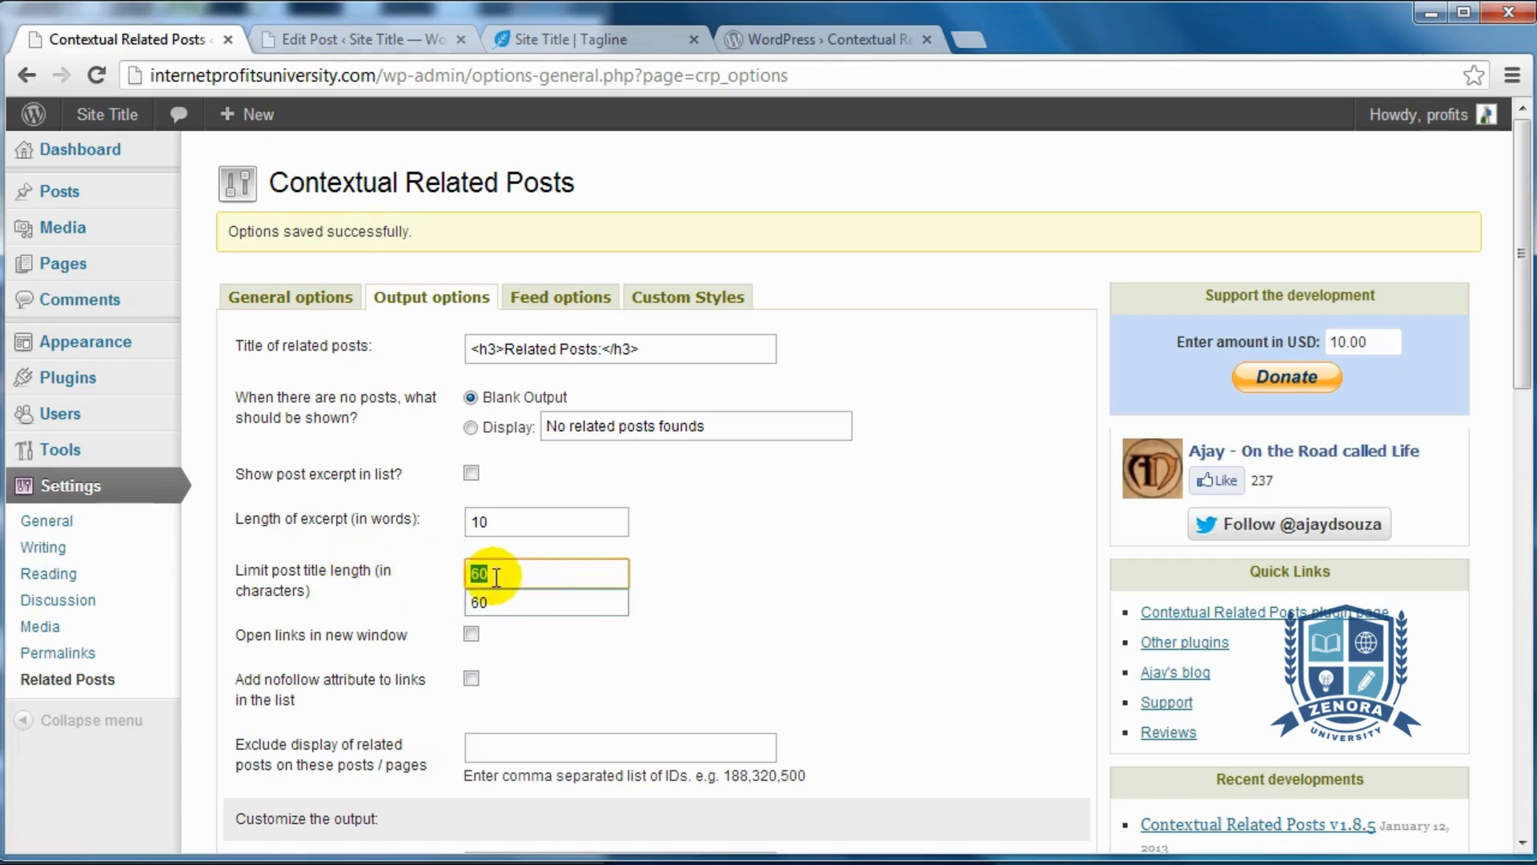
{"action": "type", "text": "100"}
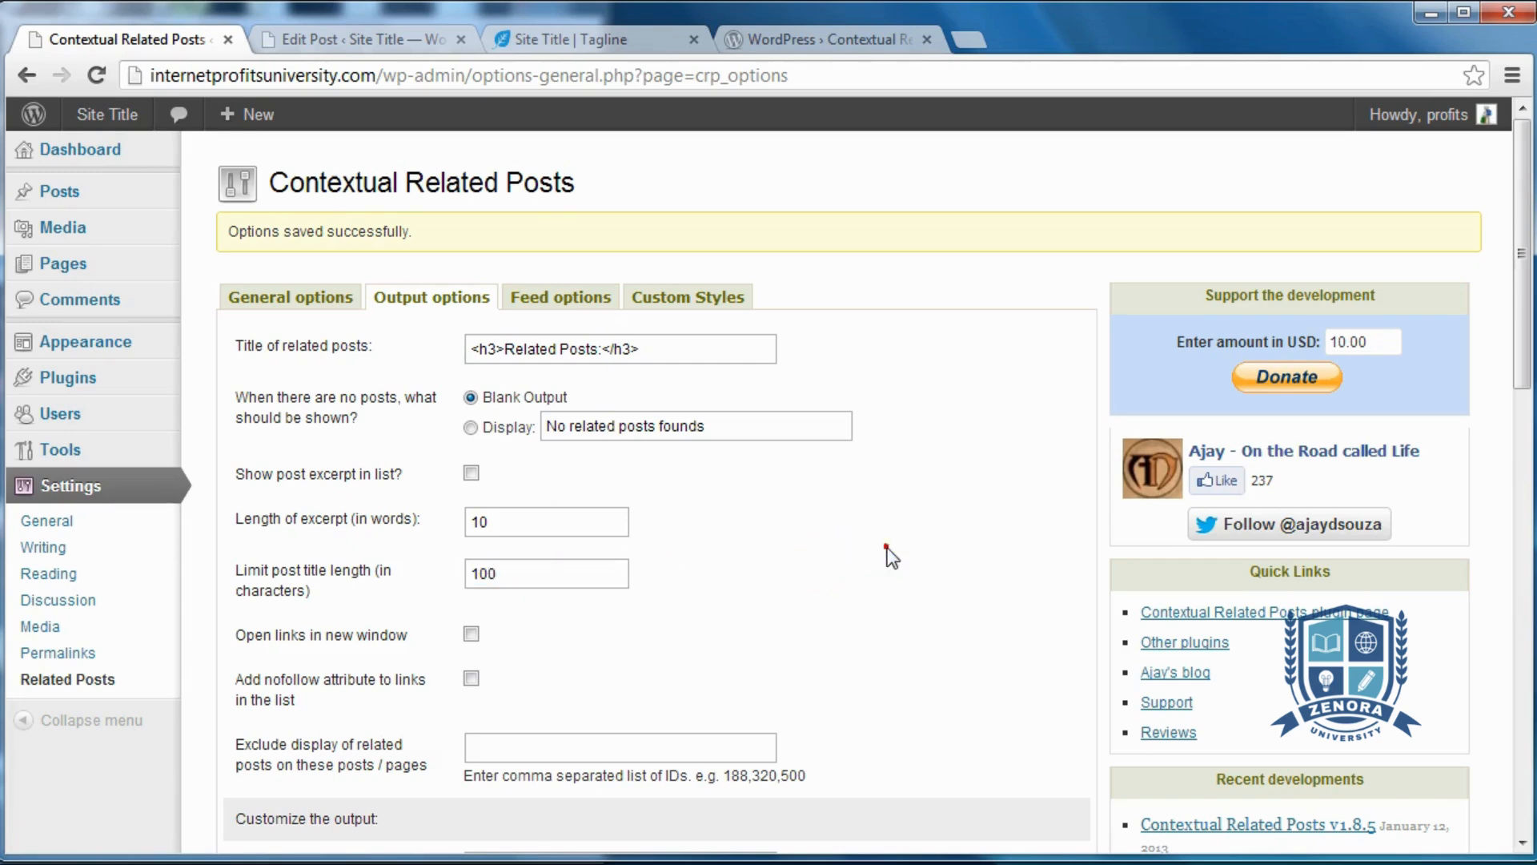
{"action": "left_click", "coordinate": [885, 546]}
Look up the ID of Post 3 for the display exclusion setting in its edit page address, and return to the output options.
{"action": "scroll", "coordinate": [824, 546], "scroll_direction": "down", "scroll_amount": 2}
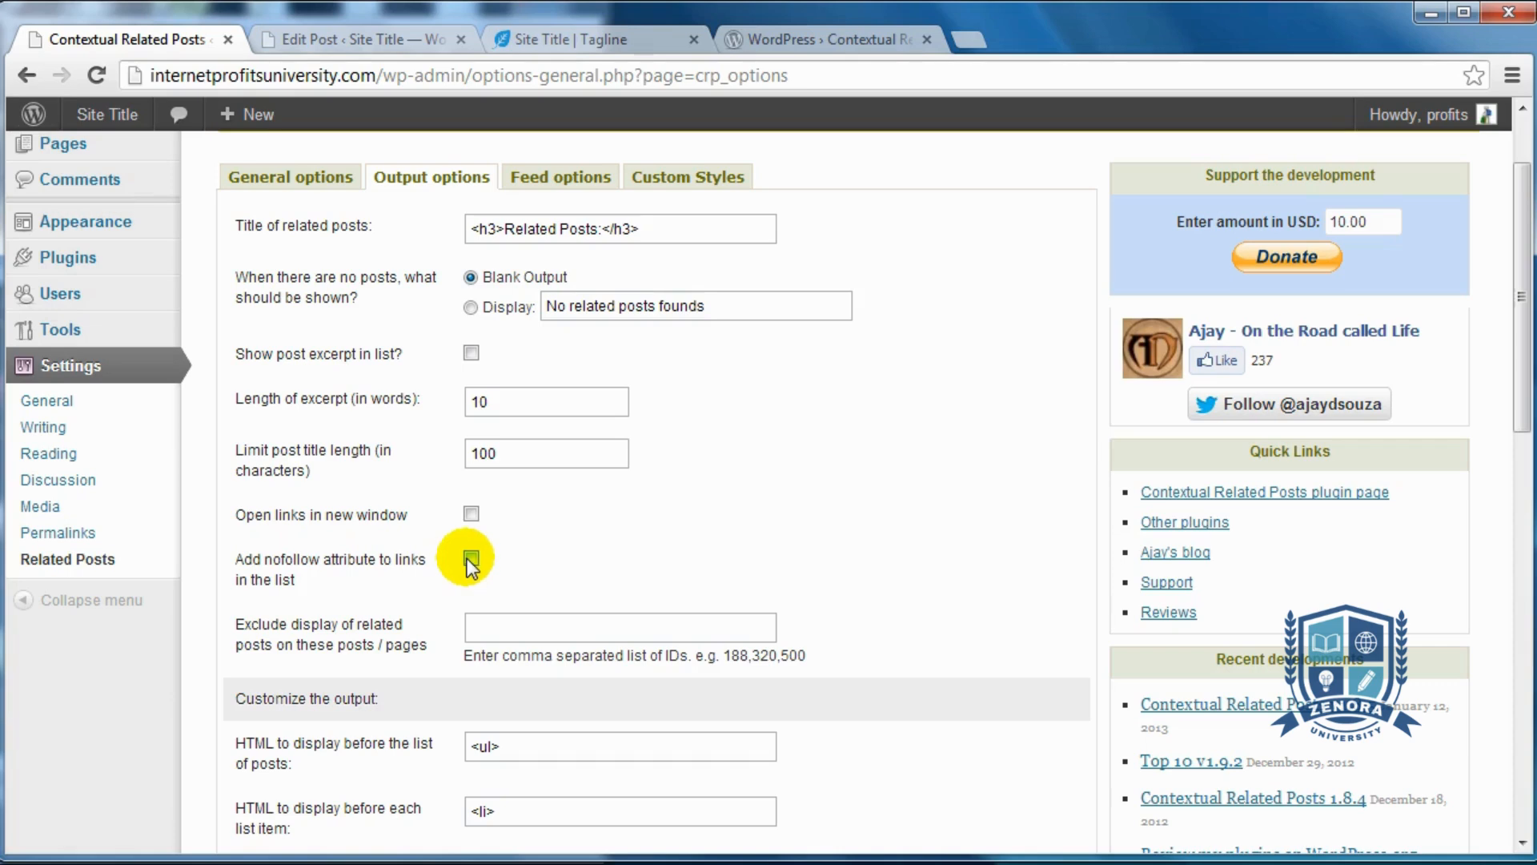
{"action": "scroll", "coordinate": [608, 561], "scroll_direction": "down", "scroll_amount": 3}
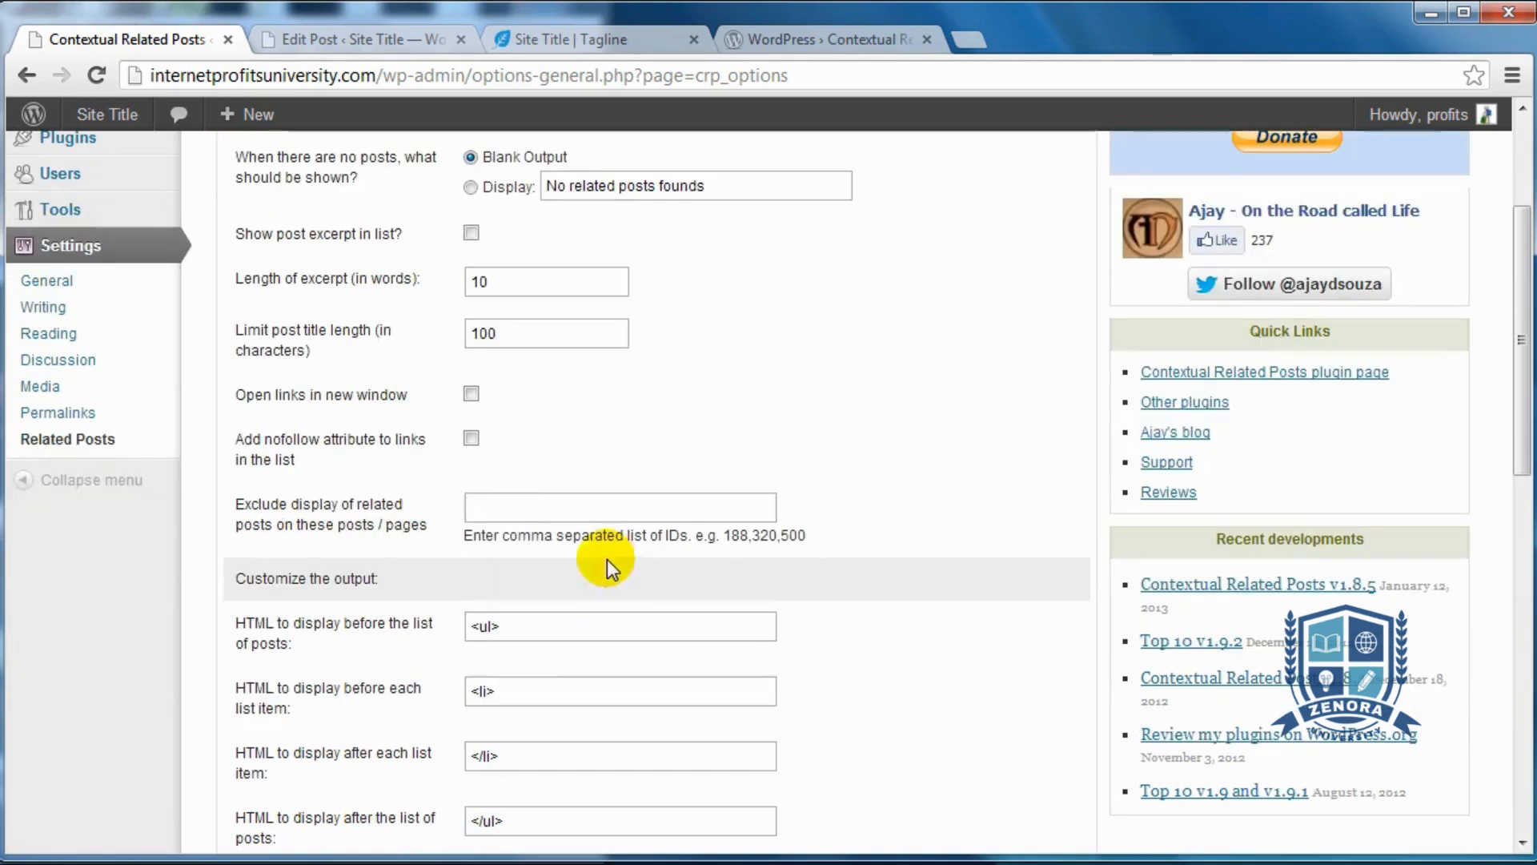
{"action": "left_click", "coordinate": [495, 504]}
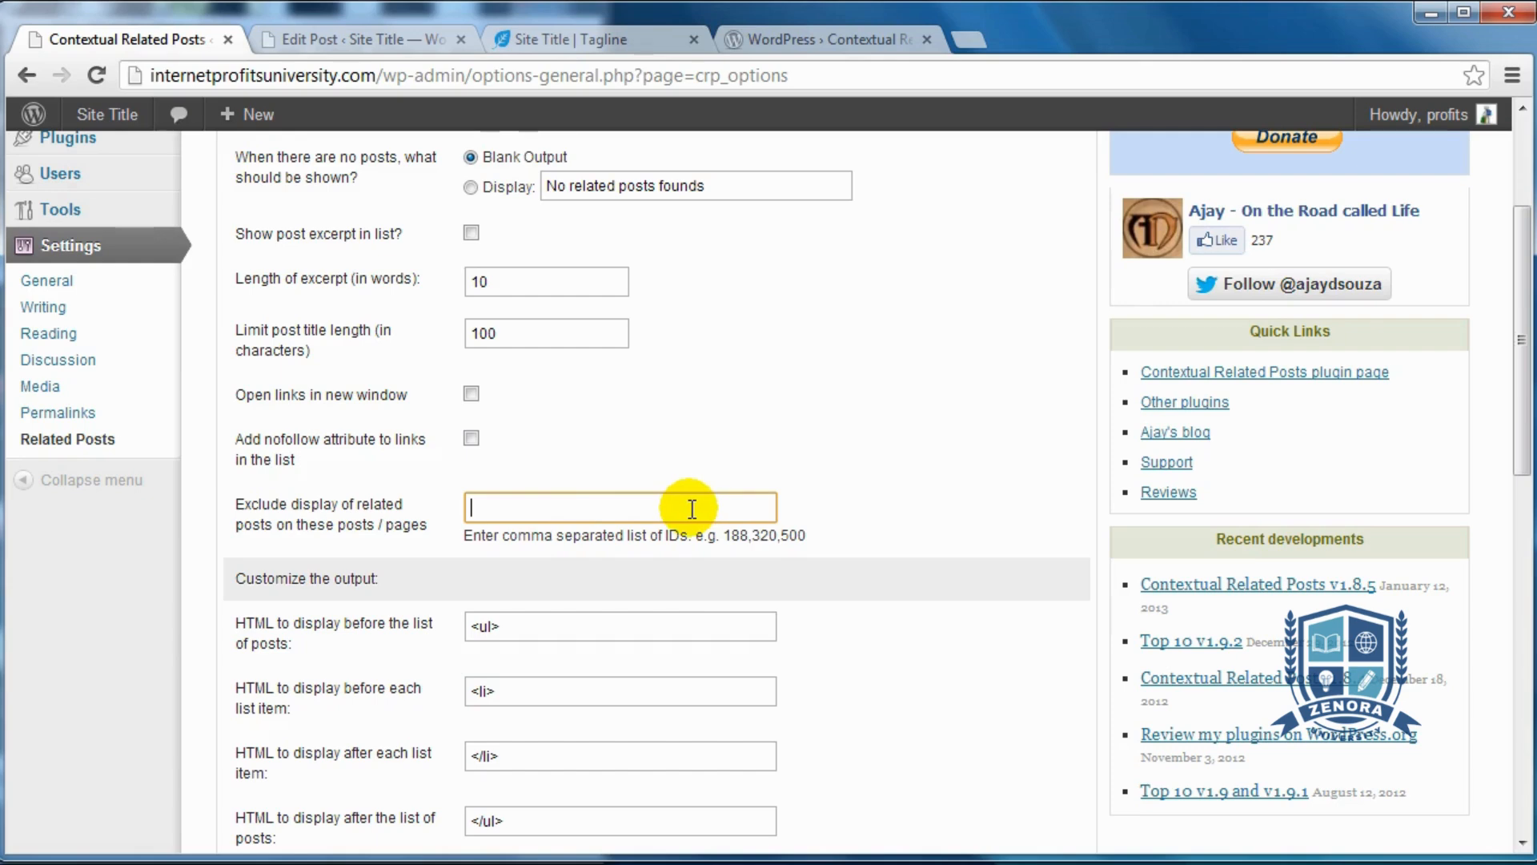
{"action": "scroll", "coordinate": [692, 507], "scroll_direction": "up", "scroll_amount": 3}
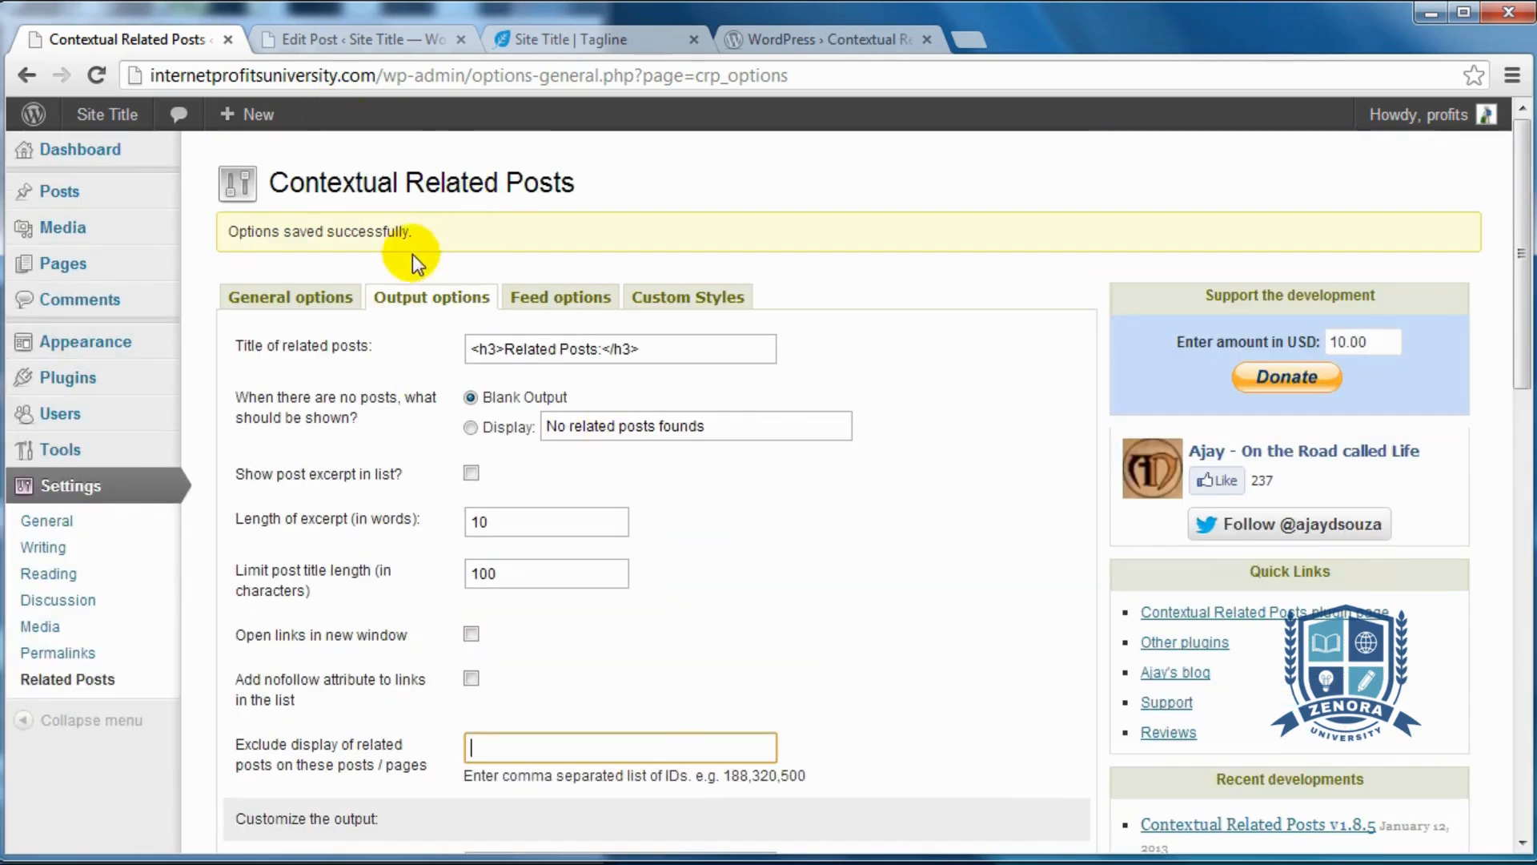
{"action": "left_click", "coordinate": [320, 44]}
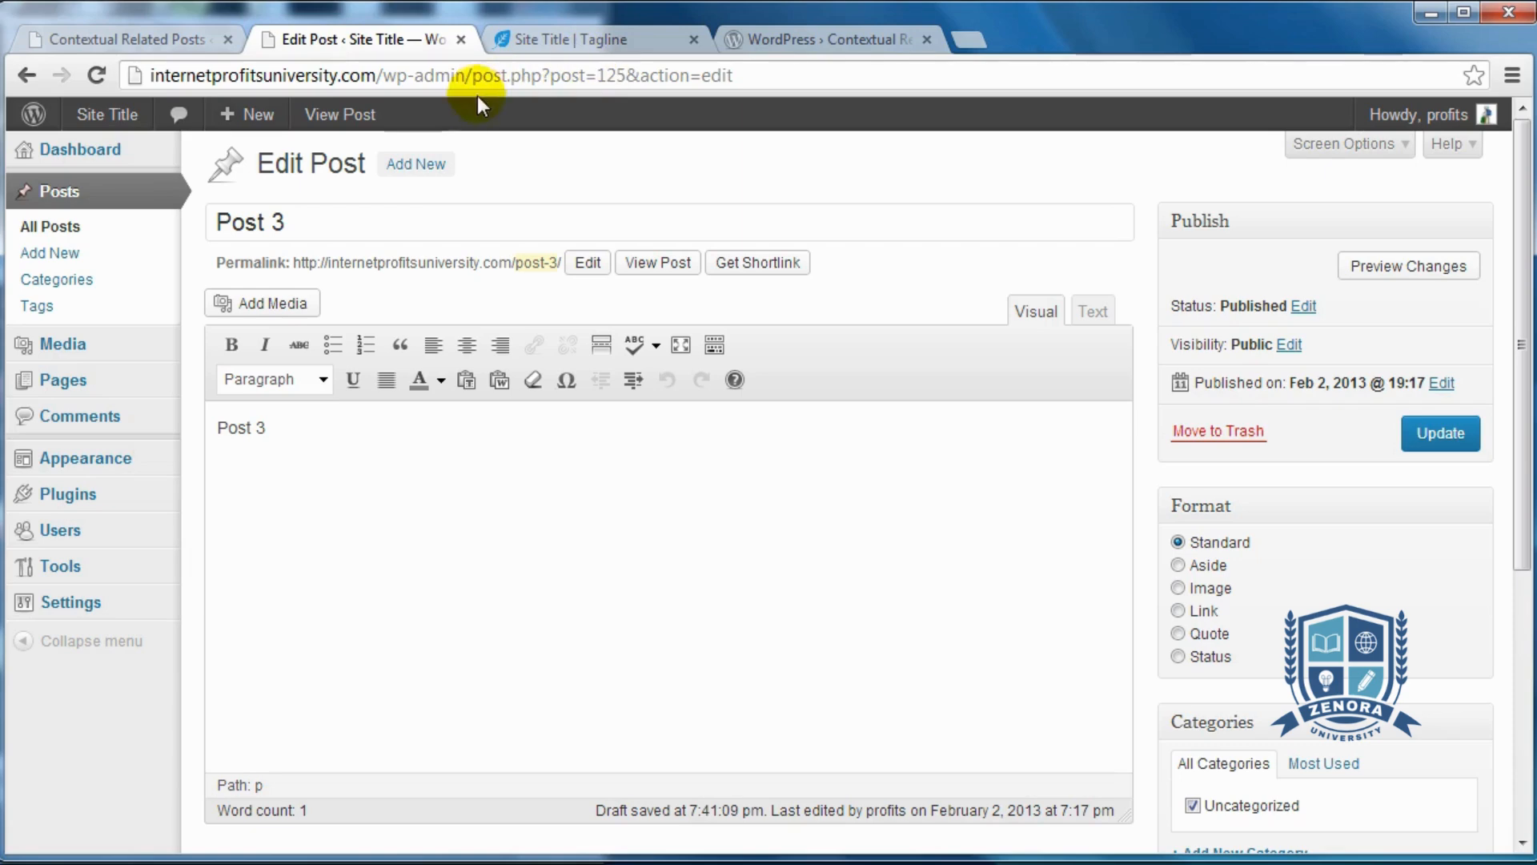
{"action": "left_click_drag", "start_coordinate": [599, 75], "coordinate": [635, 75]}
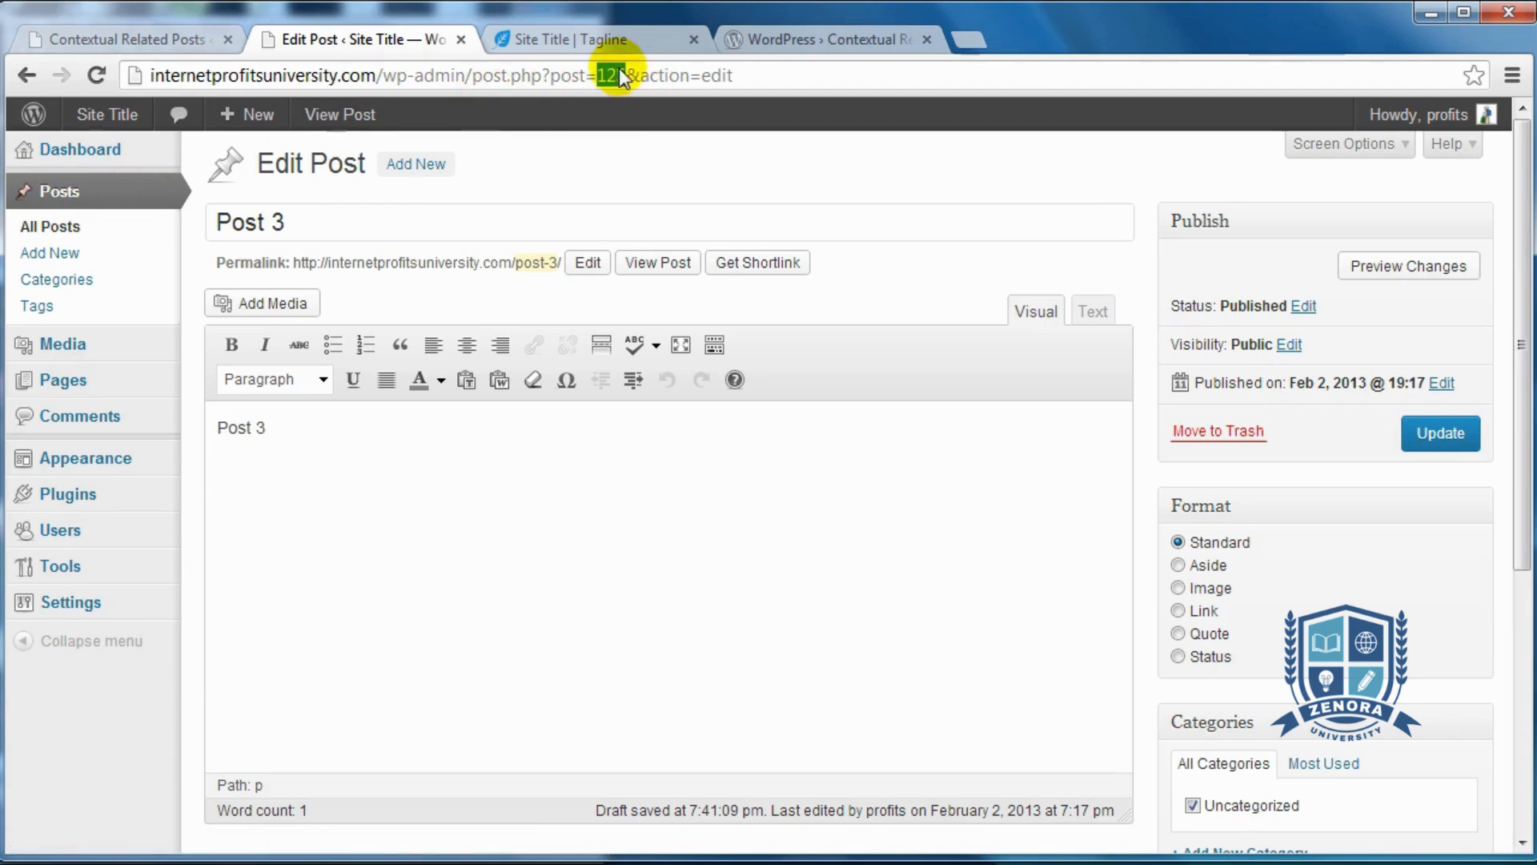
{"action": "left_click", "coordinate": [146, 40]}
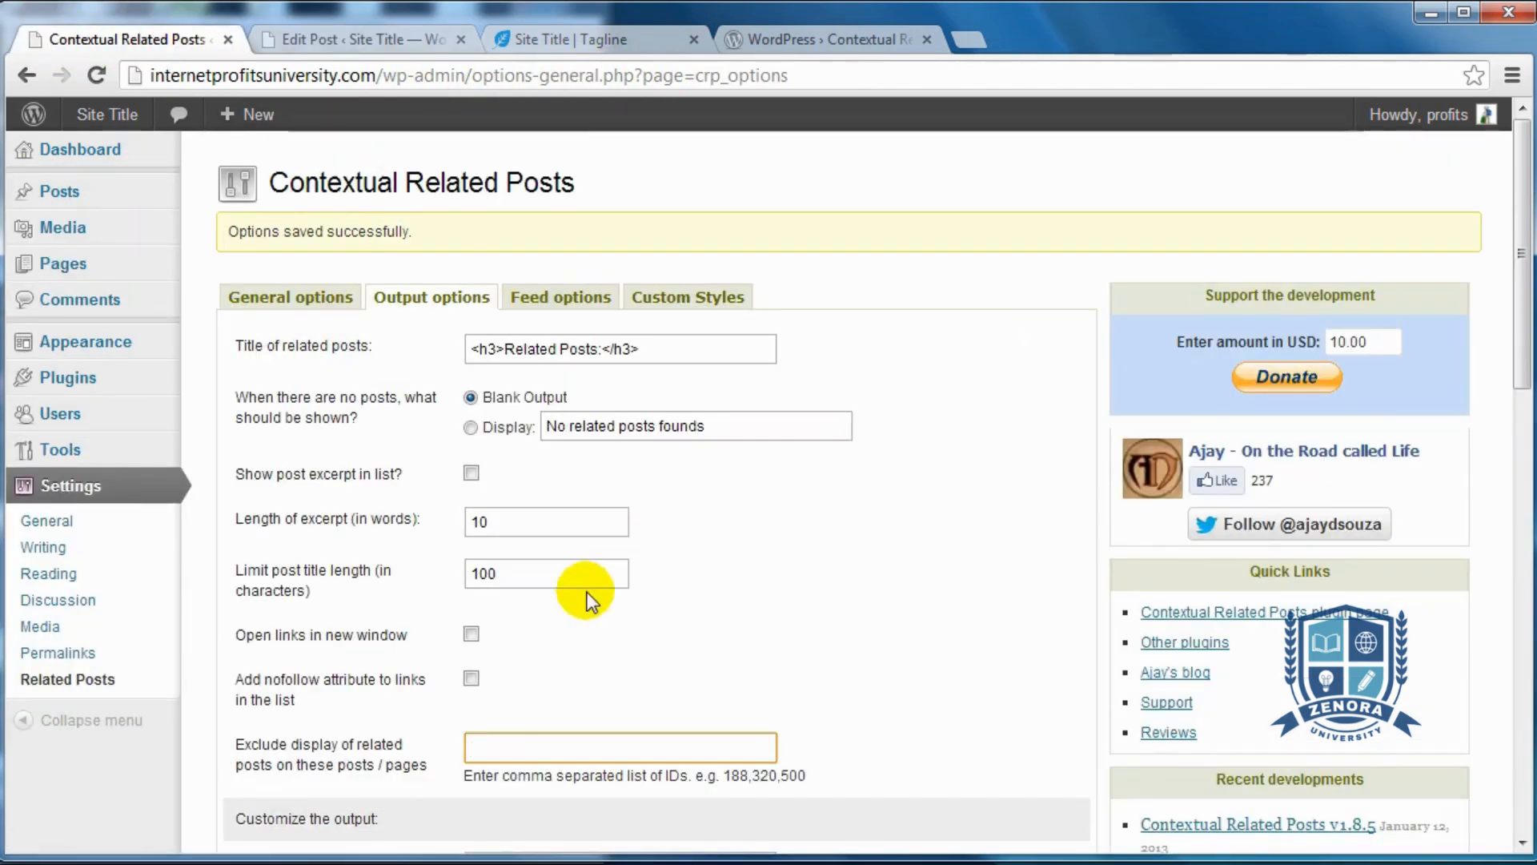
Examine the output HTML customization and the post thumbnail options, including size, timthumb quality and thumbnail meta field name.
{"action": "scroll", "coordinate": [585, 590], "scroll_direction": "down", "scroll_amount": 3}
{"action": "scroll", "coordinate": [710, 508], "scroll_direction": "down", "scroll_amount": 3}
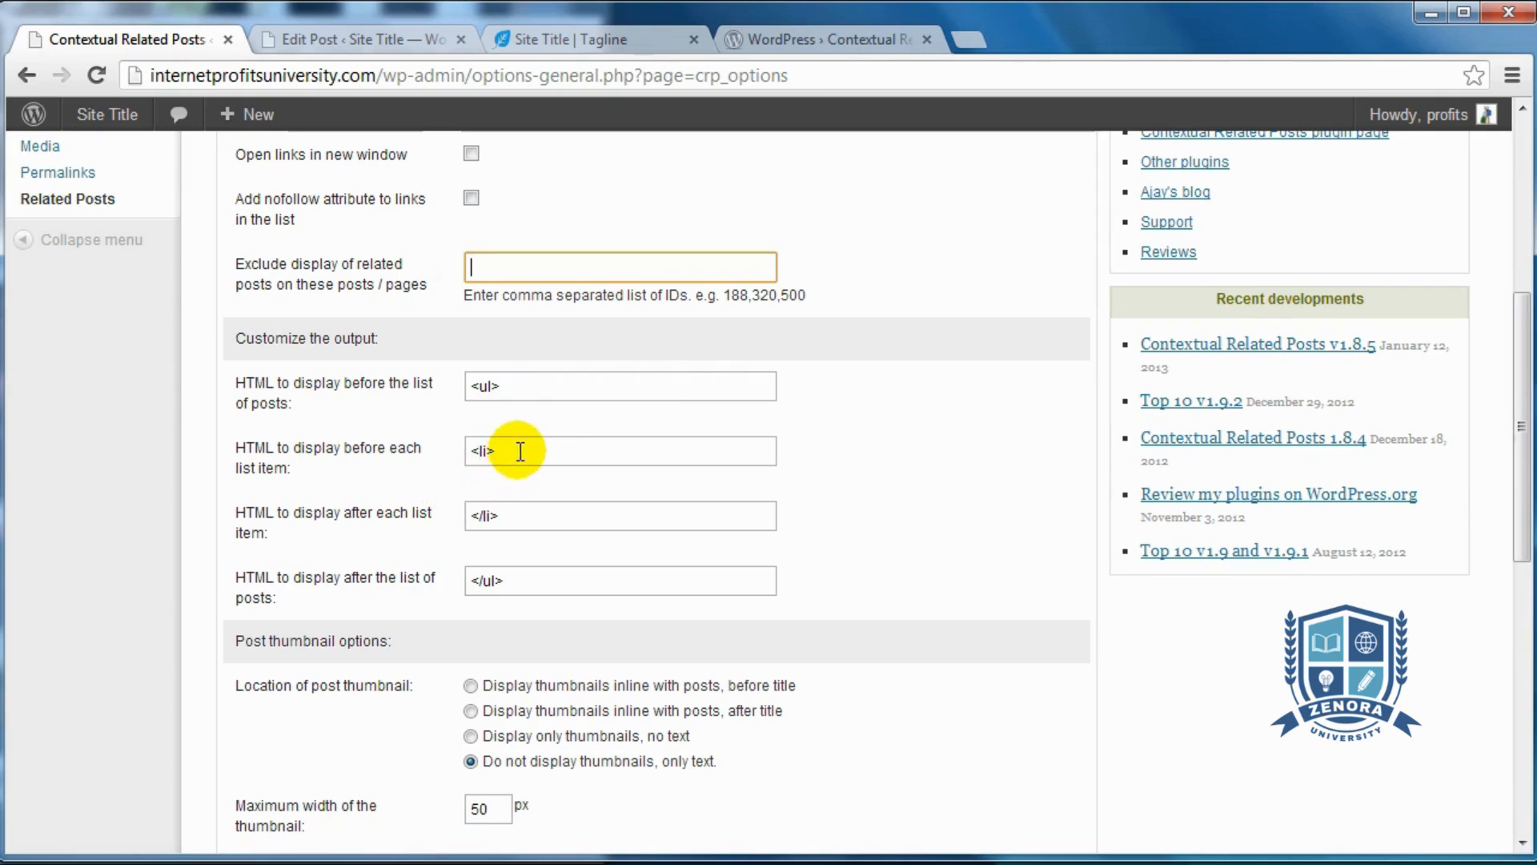
{"action": "scroll", "coordinate": [808, 540], "scroll_direction": "down", "scroll_amount": 5}
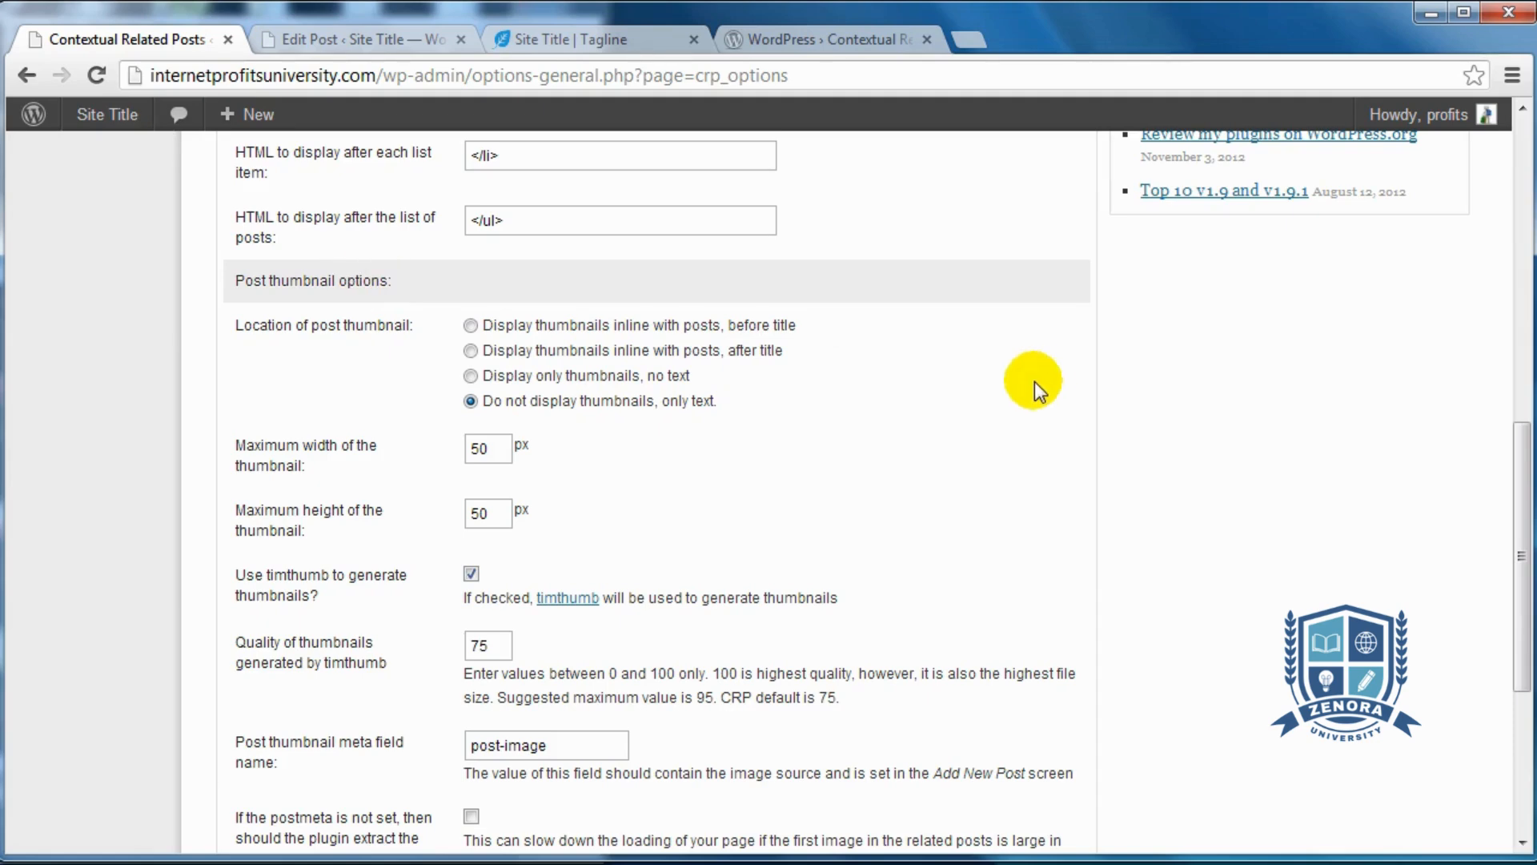
{"action": "scroll", "coordinate": [771, 400], "scroll_direction": "up", "scroll_amount": 10}
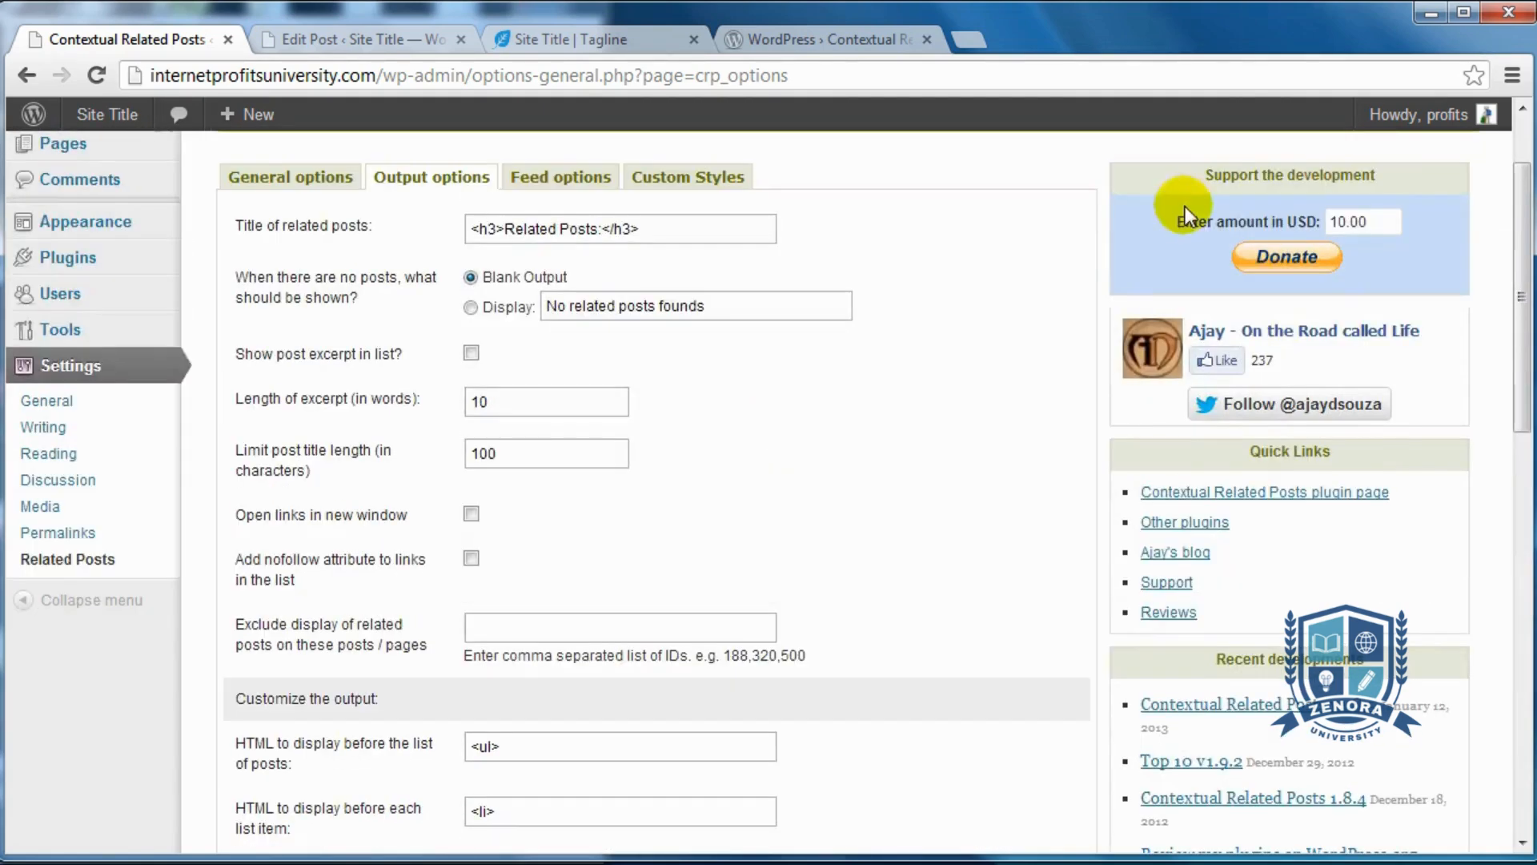
{"action": "scroll", "coordinate": [967, 416], "scroll_direction": "down", "scroll_amount": 5}
{"action": "scroll", "coordinate": [967, 417], "scroll_direction": "down", "scroll_amount": 4}
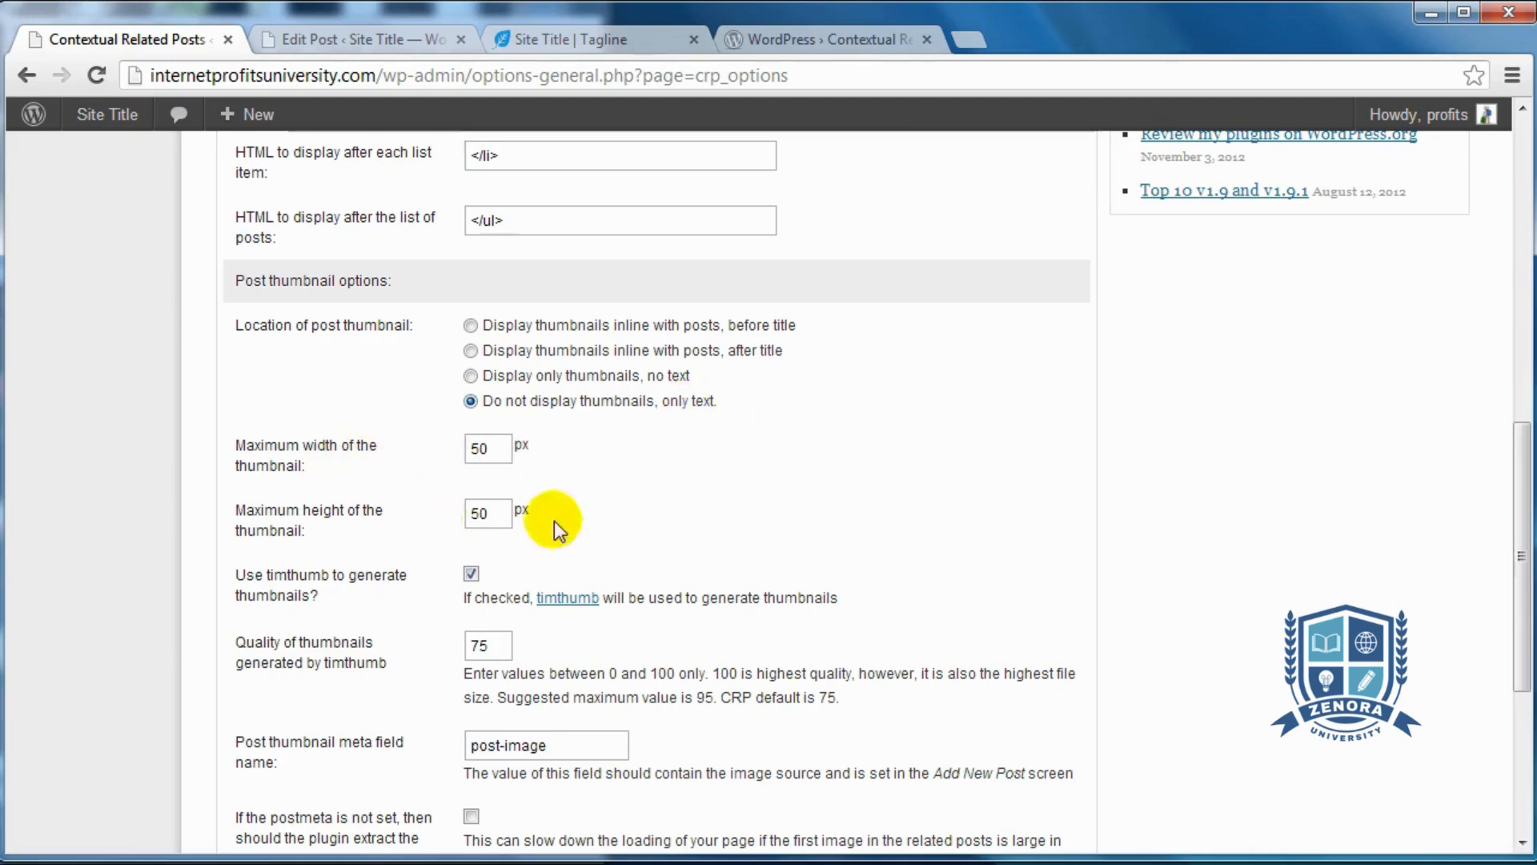
{"action": "scroll", "coordinate": [554, 521], "scroll_direction": "down", "scroll_amount": 3}
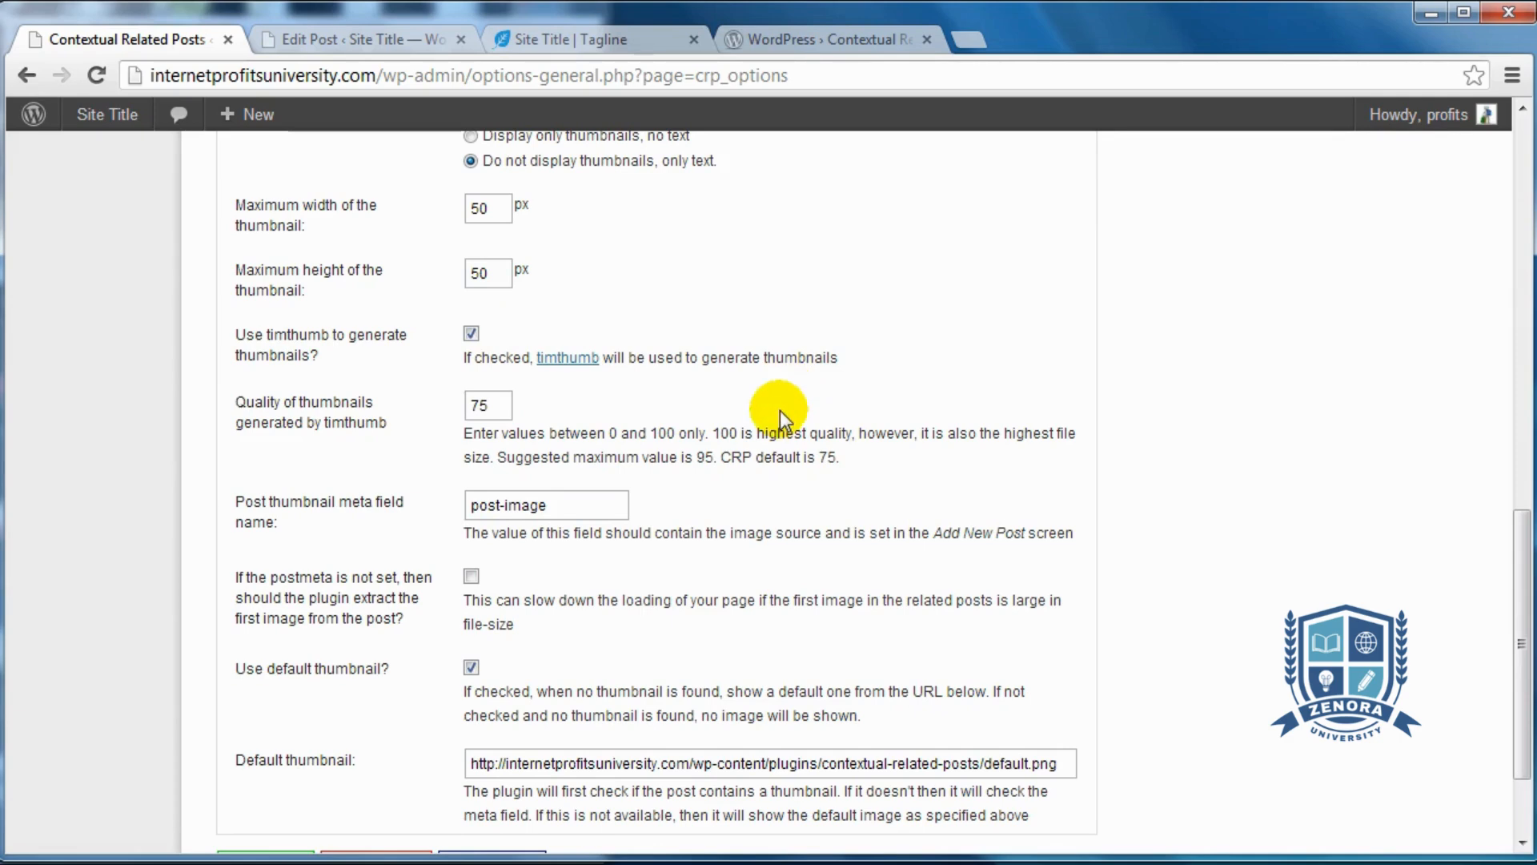
{"action": "left_click", "coordinate": [489, 404]}
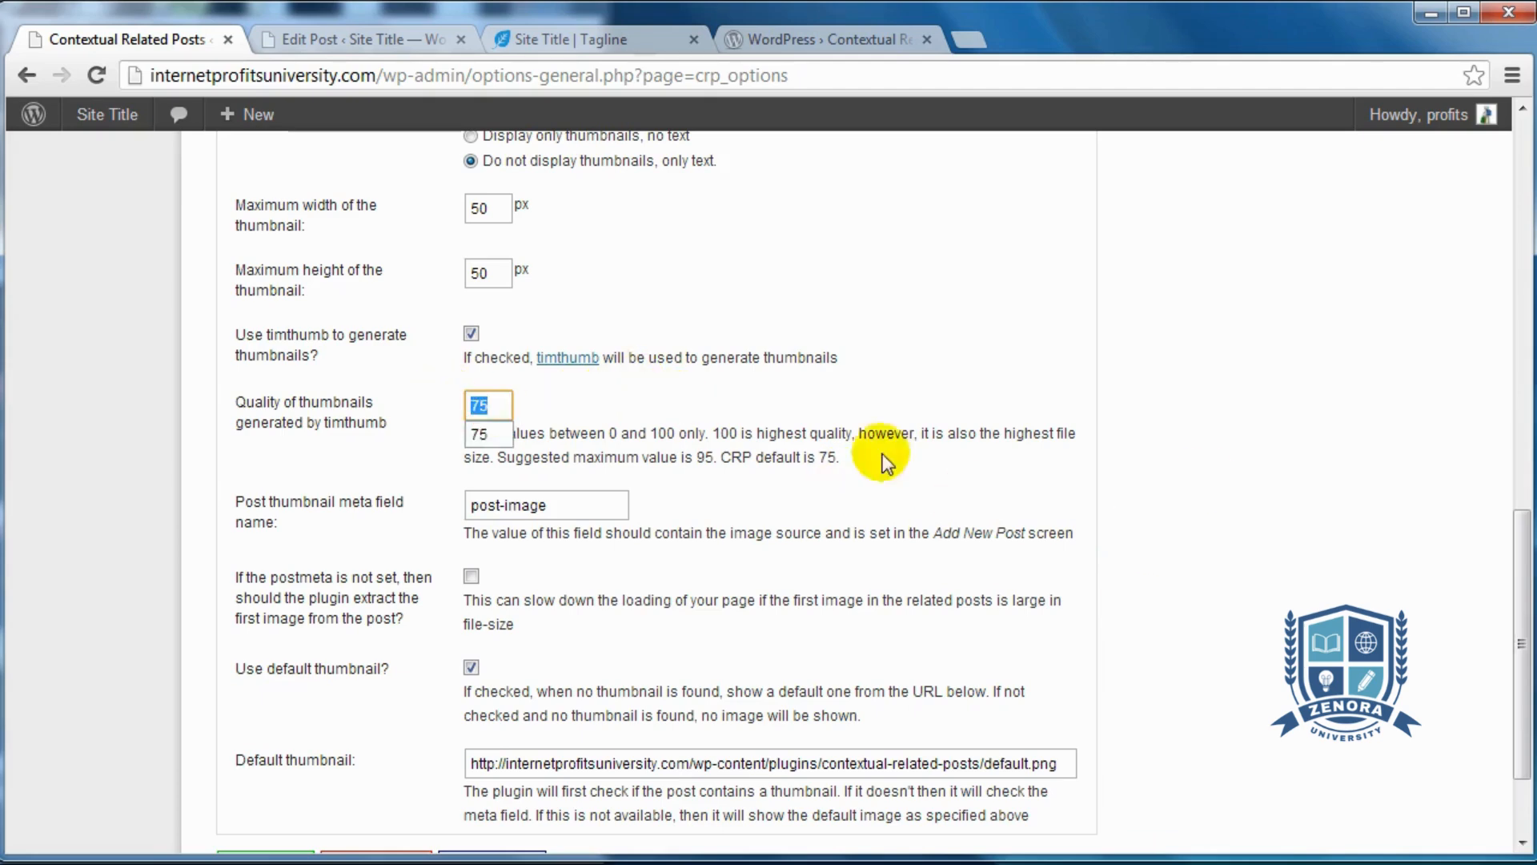
{"action": "left_click", "coordinate": [1188, 474]}
{"action": "scroll", "coordinate": [1192, 479], "scroll_direction": "down", "scroll_amount": 3}
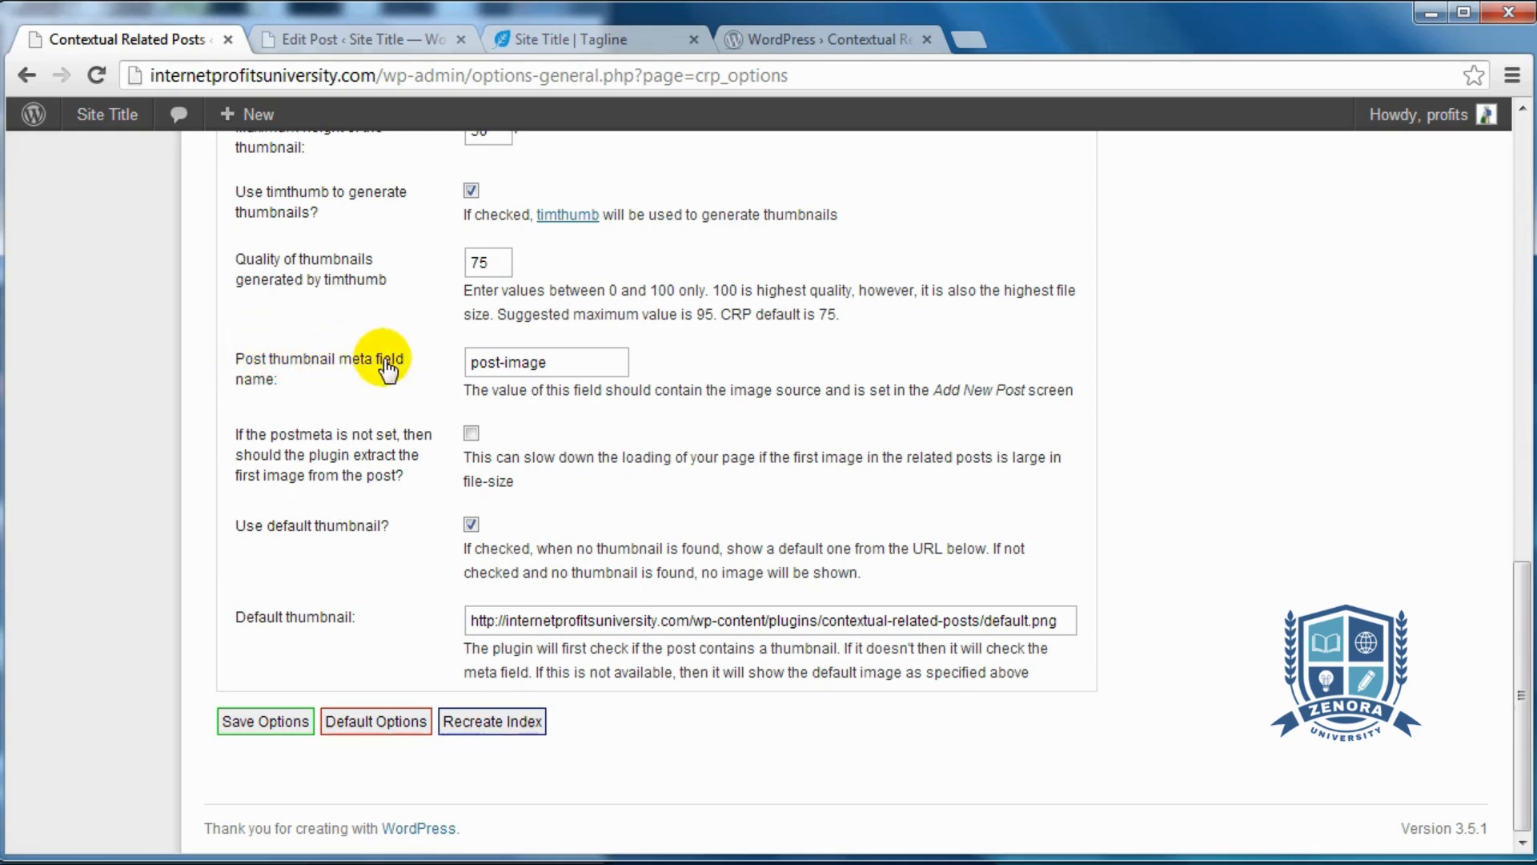
{"action": "left_click", "coordinate": [598, 362]}
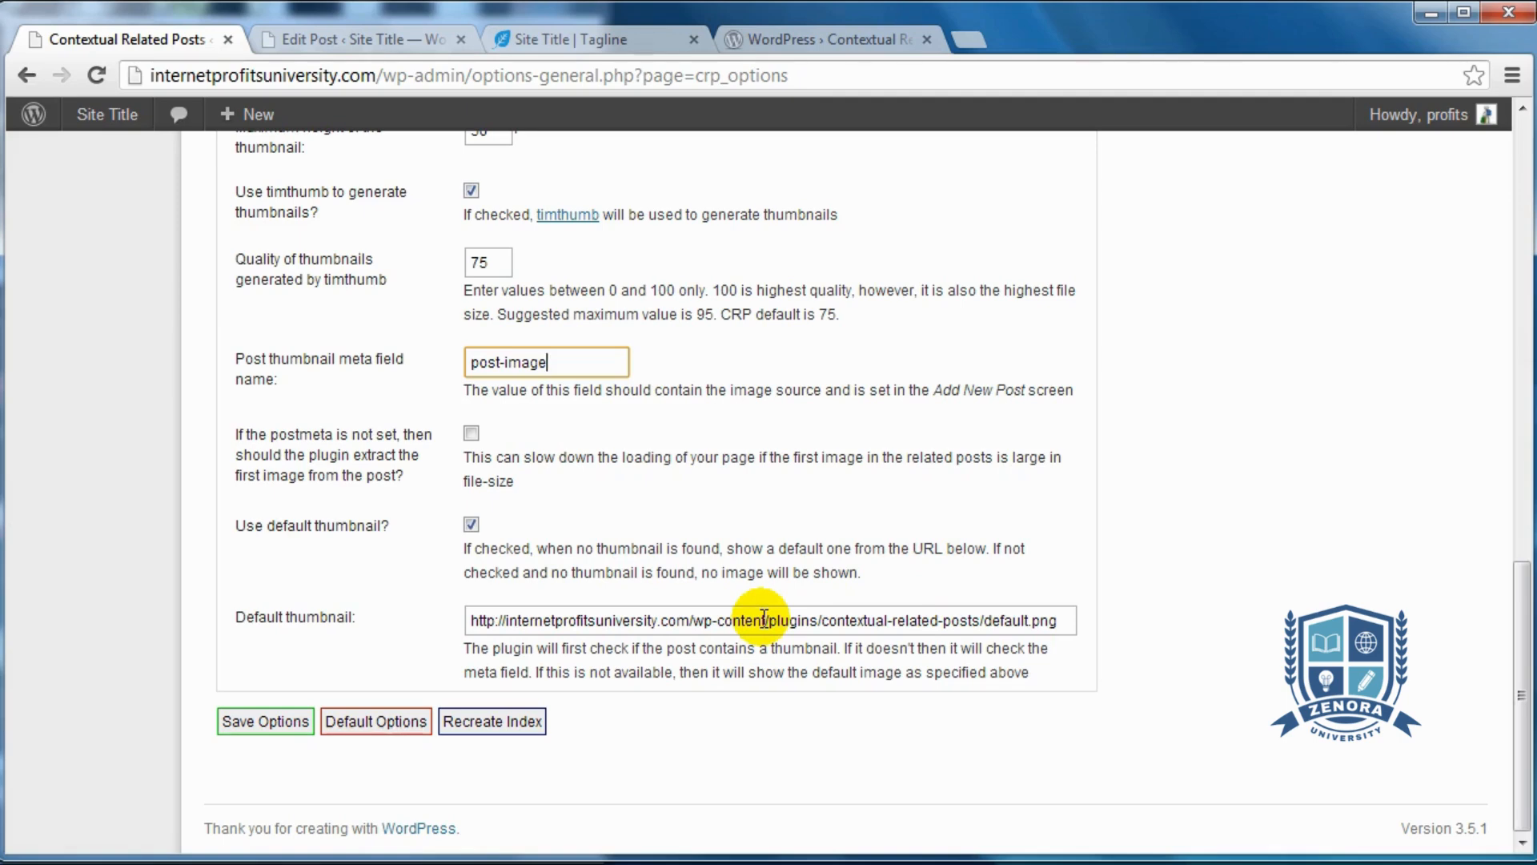
Save the output options and open the plugin's feed options.
{"action": "left_click", "coordinate": [236, 721]}
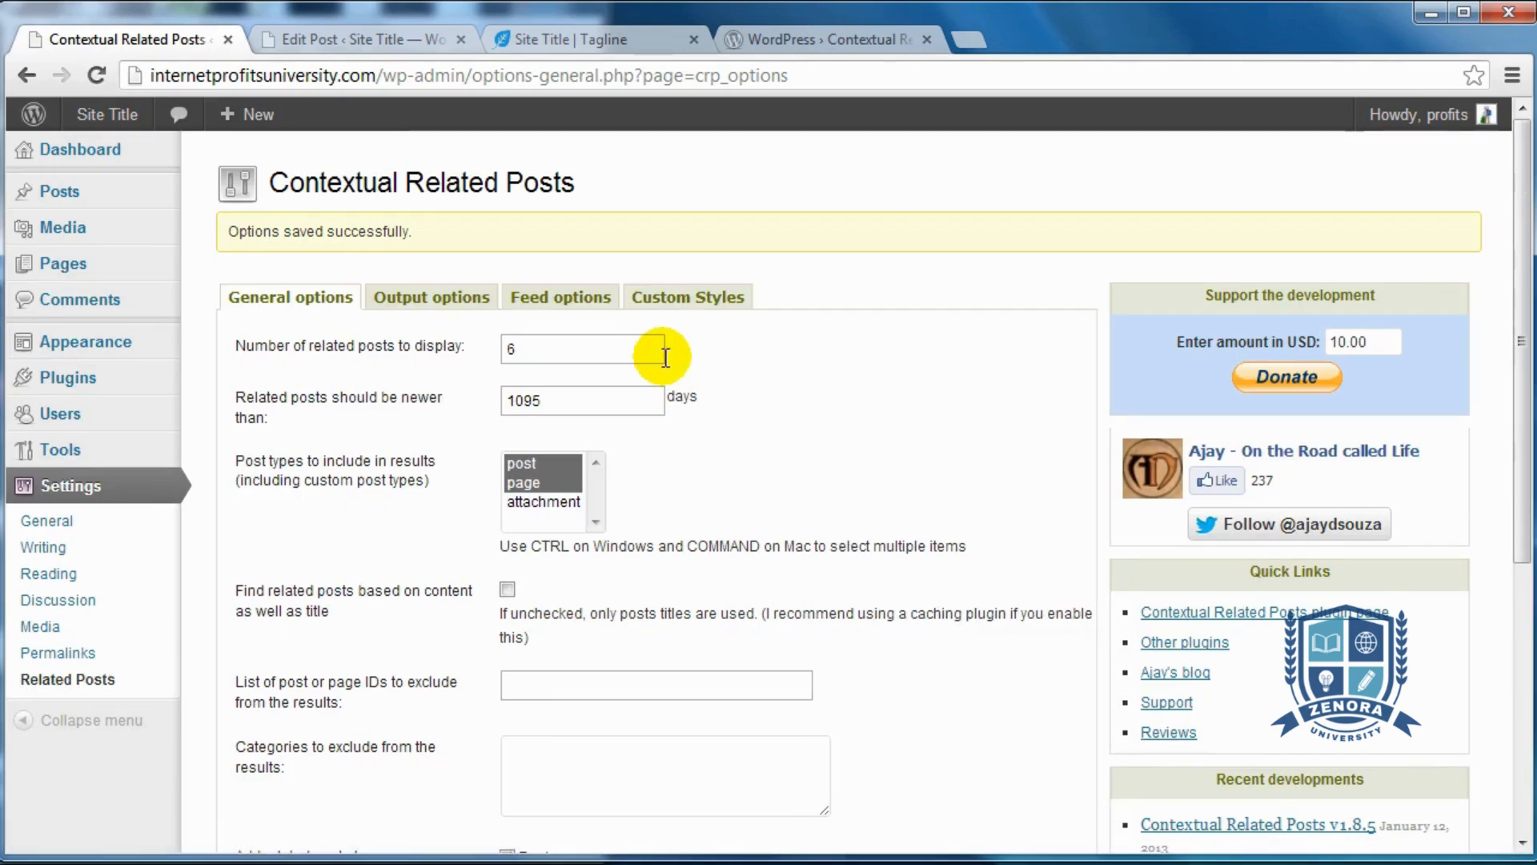
{"action": "left_click", "coordinate": [521, 302]}
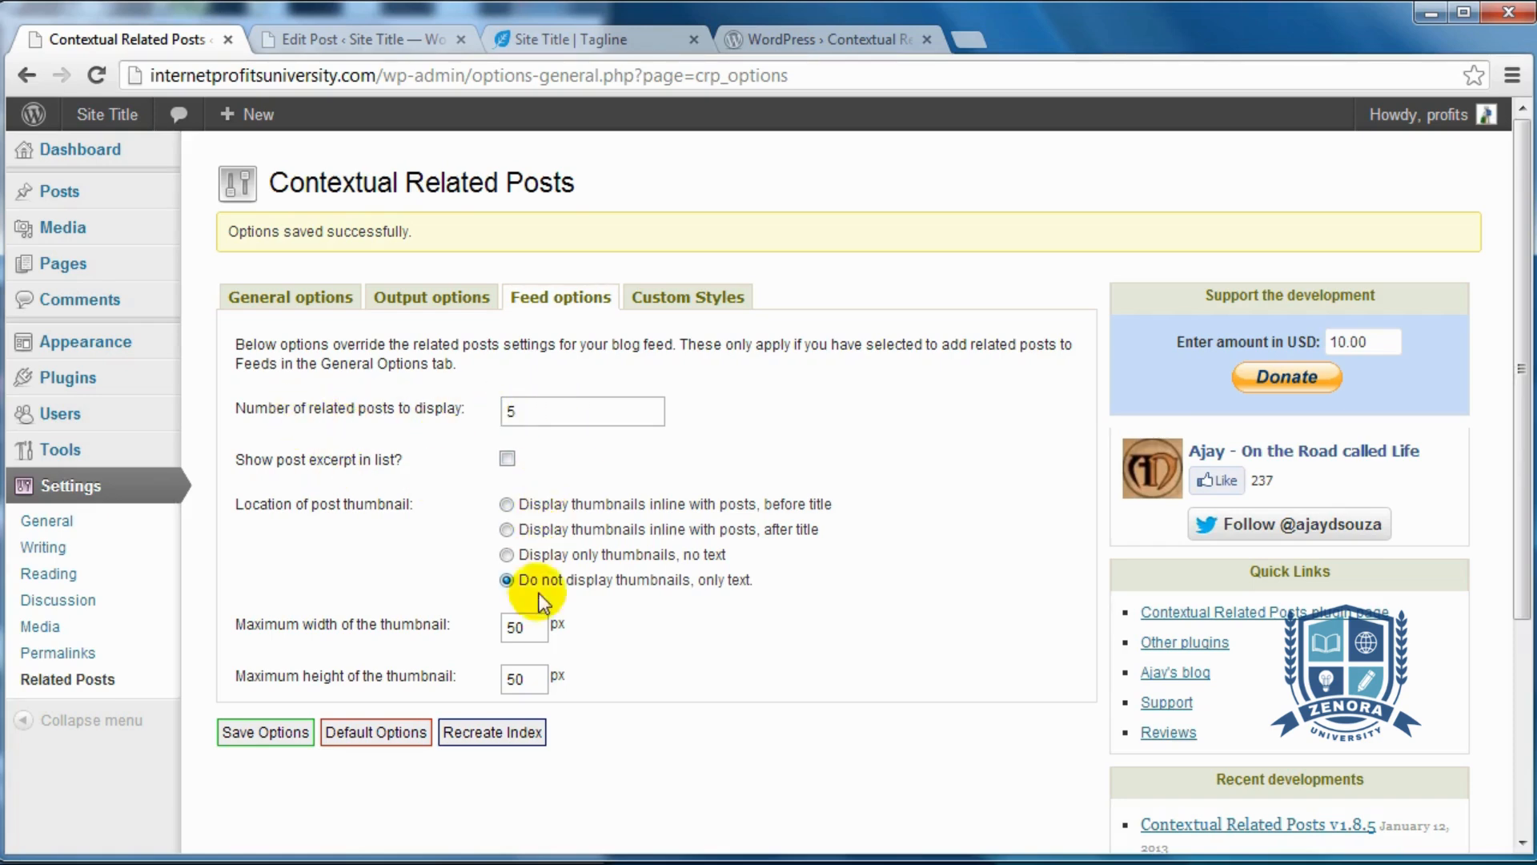
Open the custom styles settings and examine the area for custom CSS added to the header.
{"action": "left_click", "coordinate": [667, 308]}
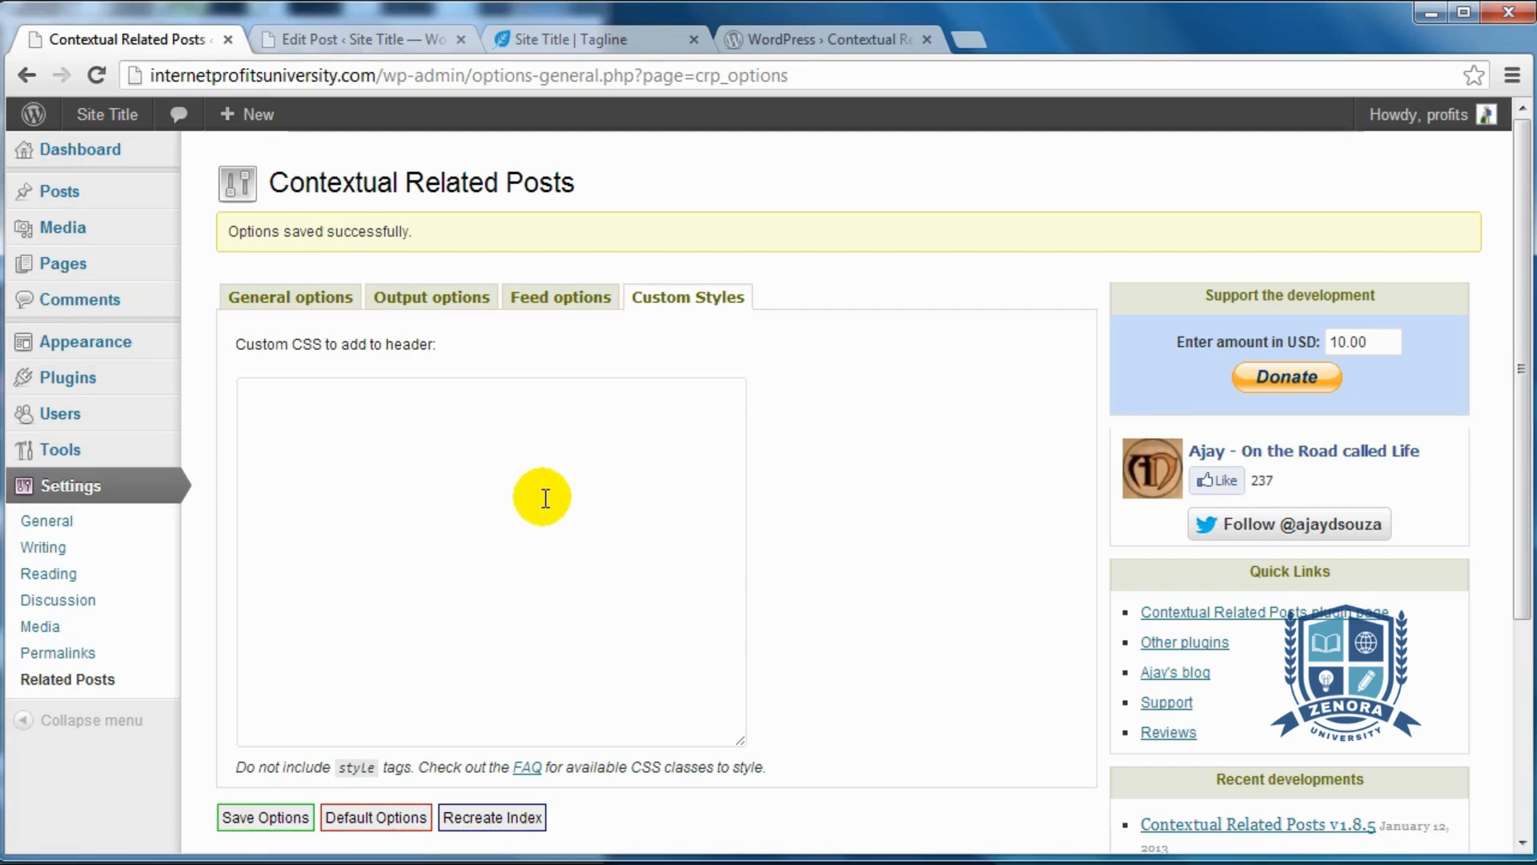
{"action": "left_click", "coordinate": [584, 450]}
{"action": "scroll", "coordinate": [916, 477], "scroll_direction": "down", "scroll_amount": 2}
{"action": "scroll", "coordinate": [917, 477], "scroll_direction": "up", "scroll_amount": 2}
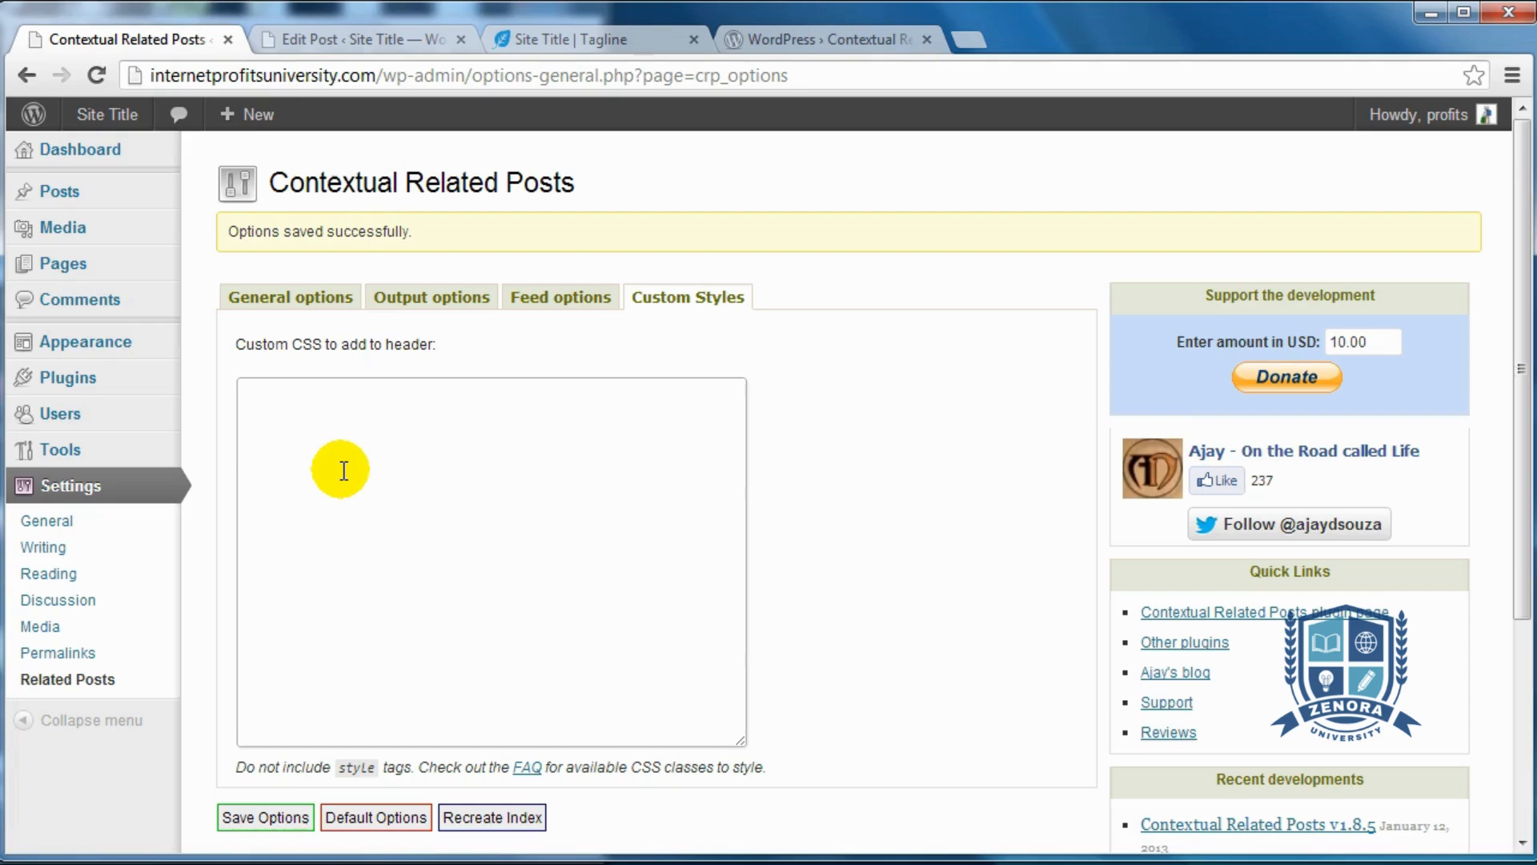
Switch to the site's home page in its separate tab and reload it to check the saved settings.
{"action": "left_click", "coordinate": [331, 41]}
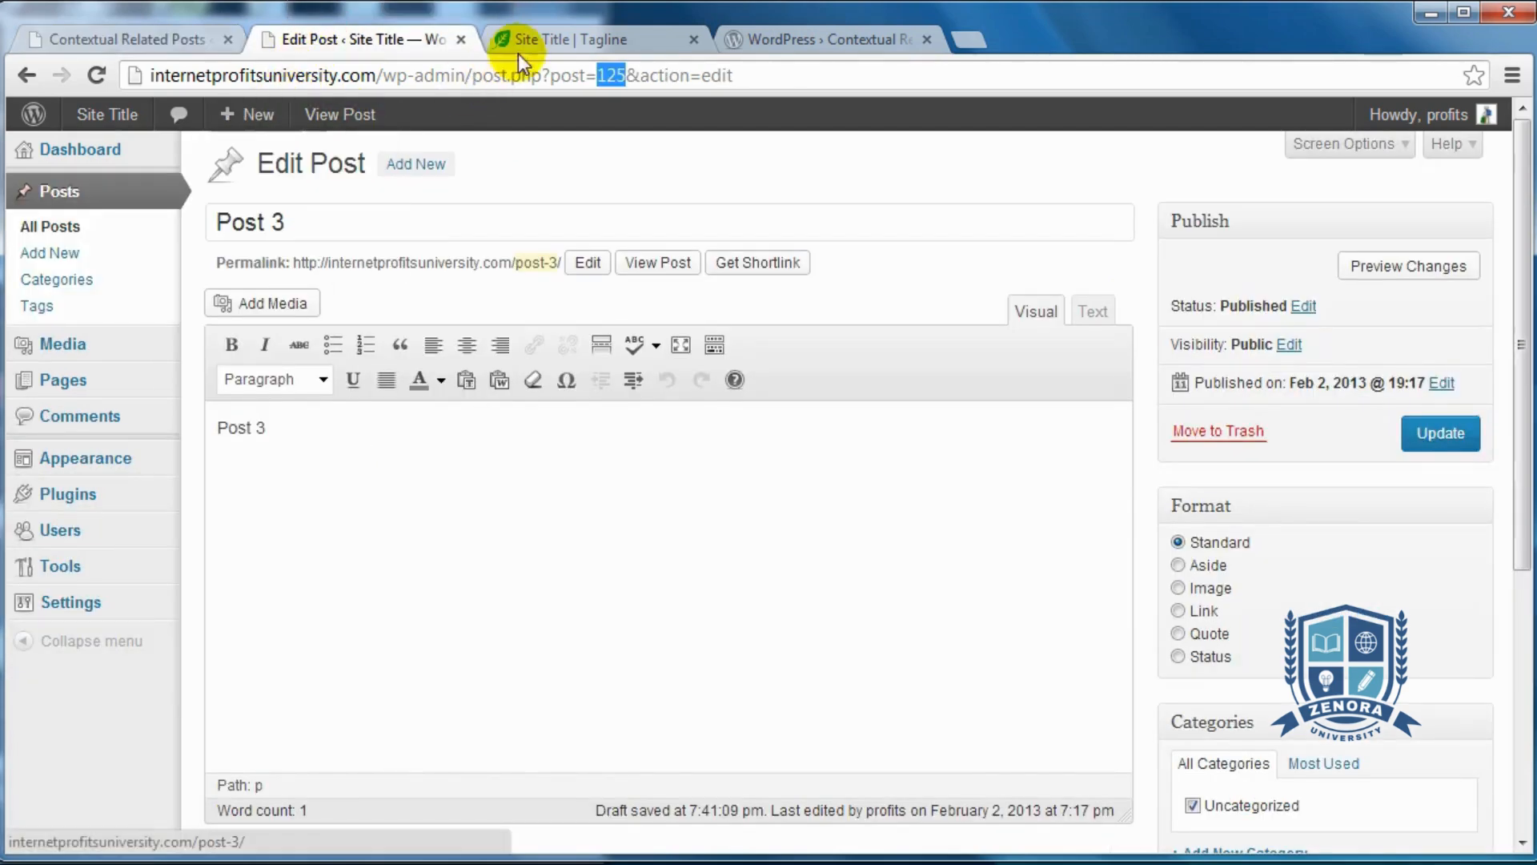
{"action": "left_click", "coordinate": [543, 47]}
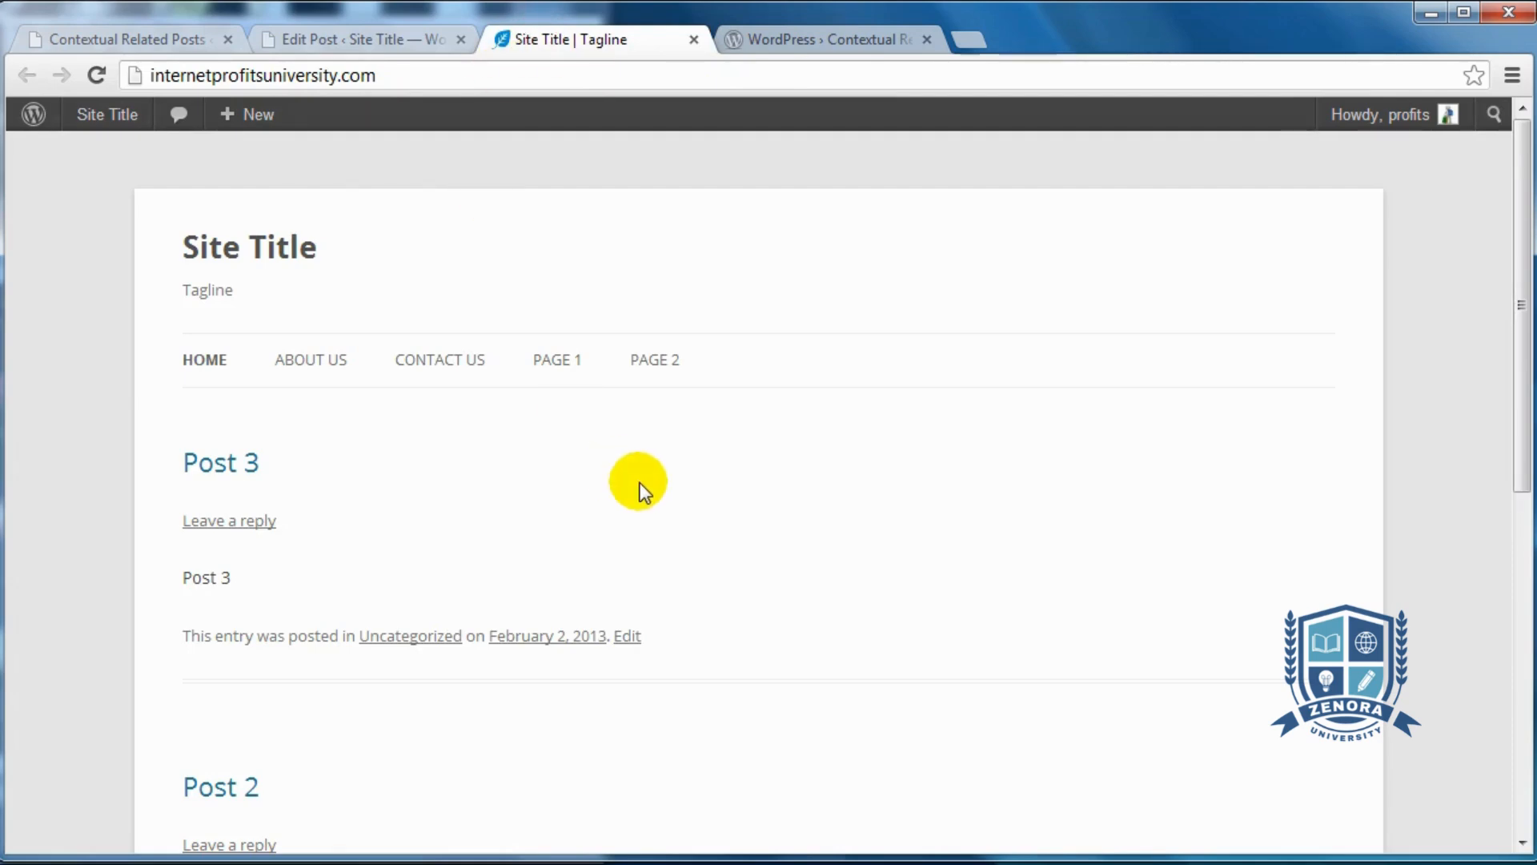
{"action": "left_click", "coordinate": [99, 76]}
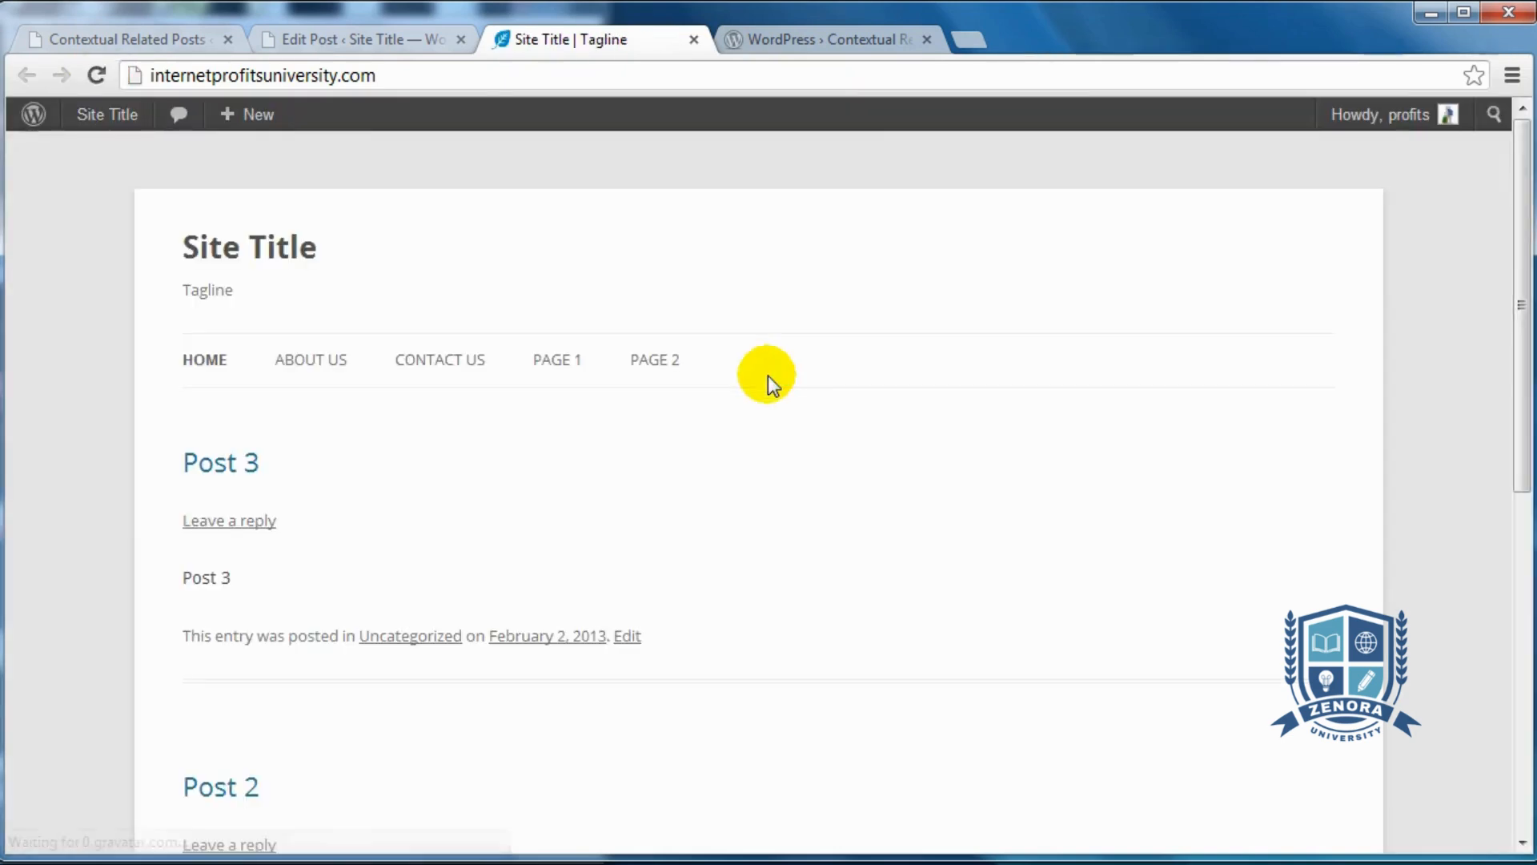
Examine the home page's list of Post 3, Post 2 and Post 1 for related posts beneath the entries.
{"action": "scroll", "coordinate": [767, 376], "scroll_direction": "down", "scroll_amount": 1}
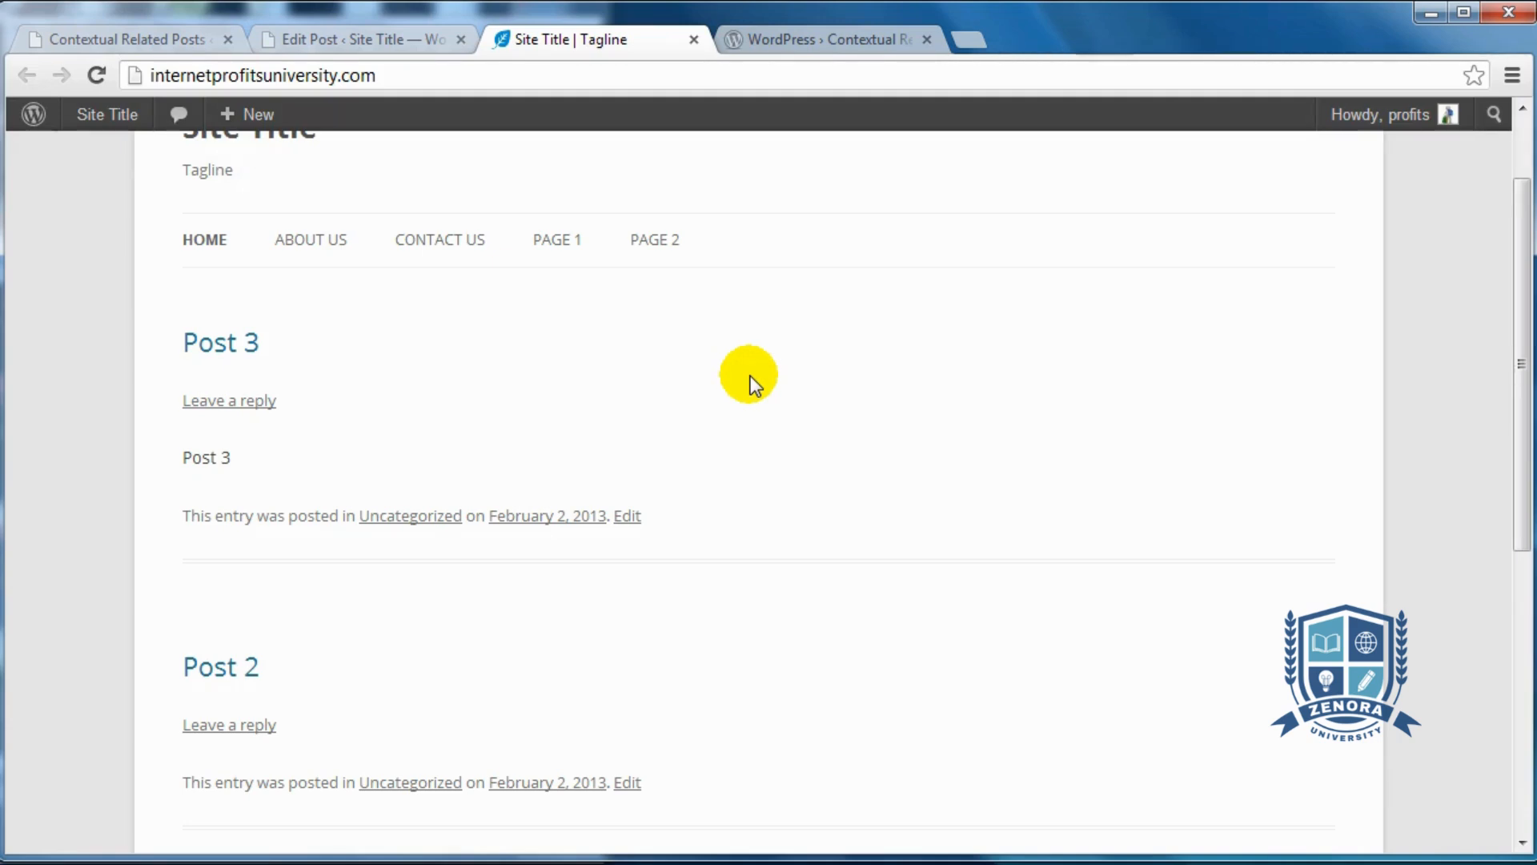
{"action": "scroll", "coordinate": [751, 376], "scroll_direction": "up", "scroll_amount": 1}
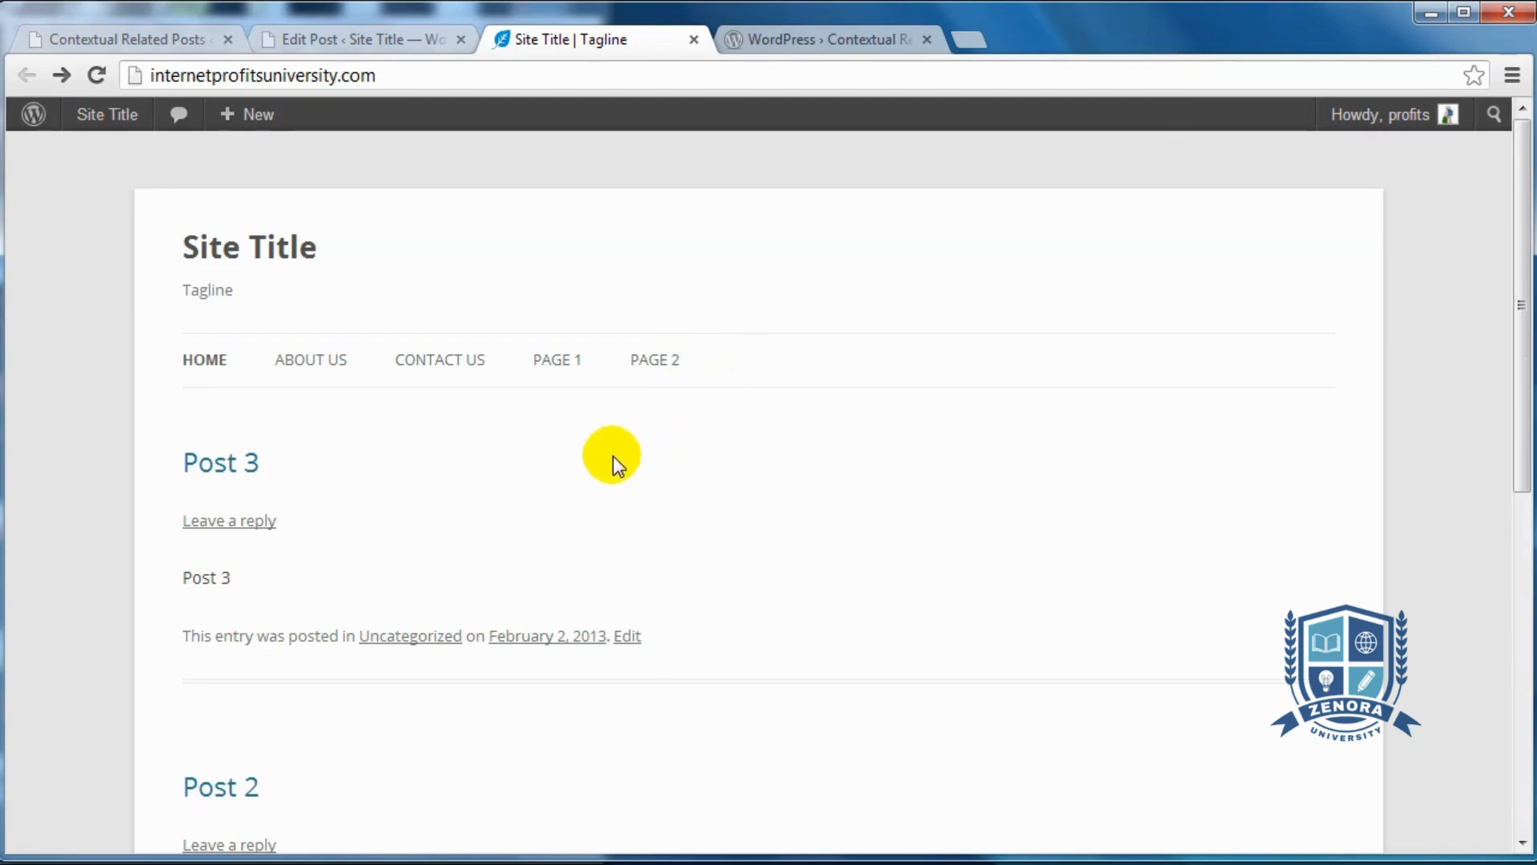
{"action": "scroll", "coordinate": [353, 477], "scroll_direction": "down", "scroll_amount": 2}
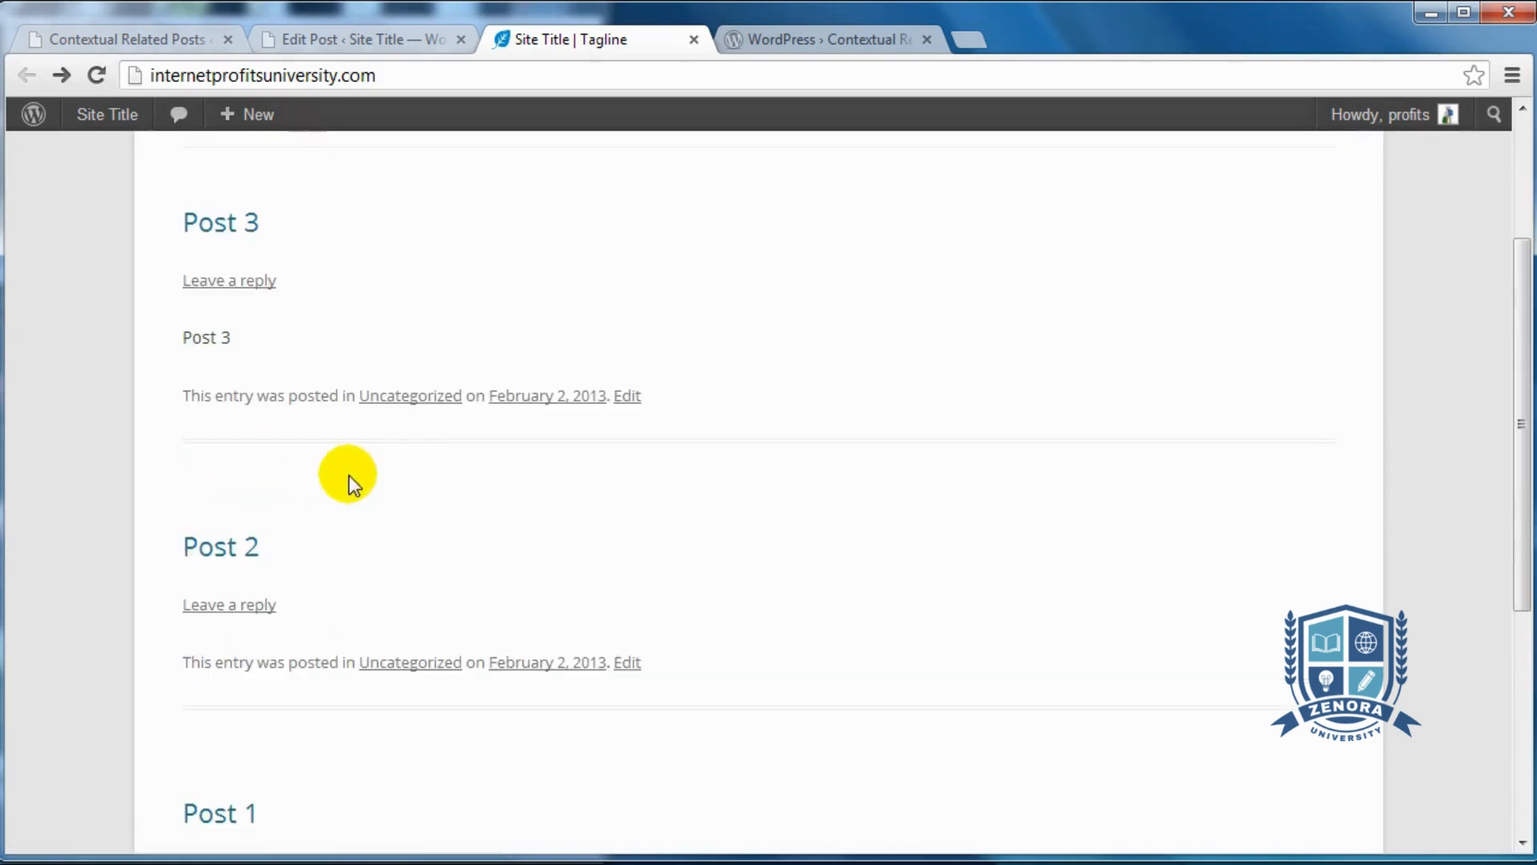
{"action": "scroll", "coordinate": [237, 551], "scroll_direction": "down", "scroll_amount": 1}
{"action": "scroll", "coordinate": [233, 560], "scroll_direction": "down", "scroll_amount": 1}
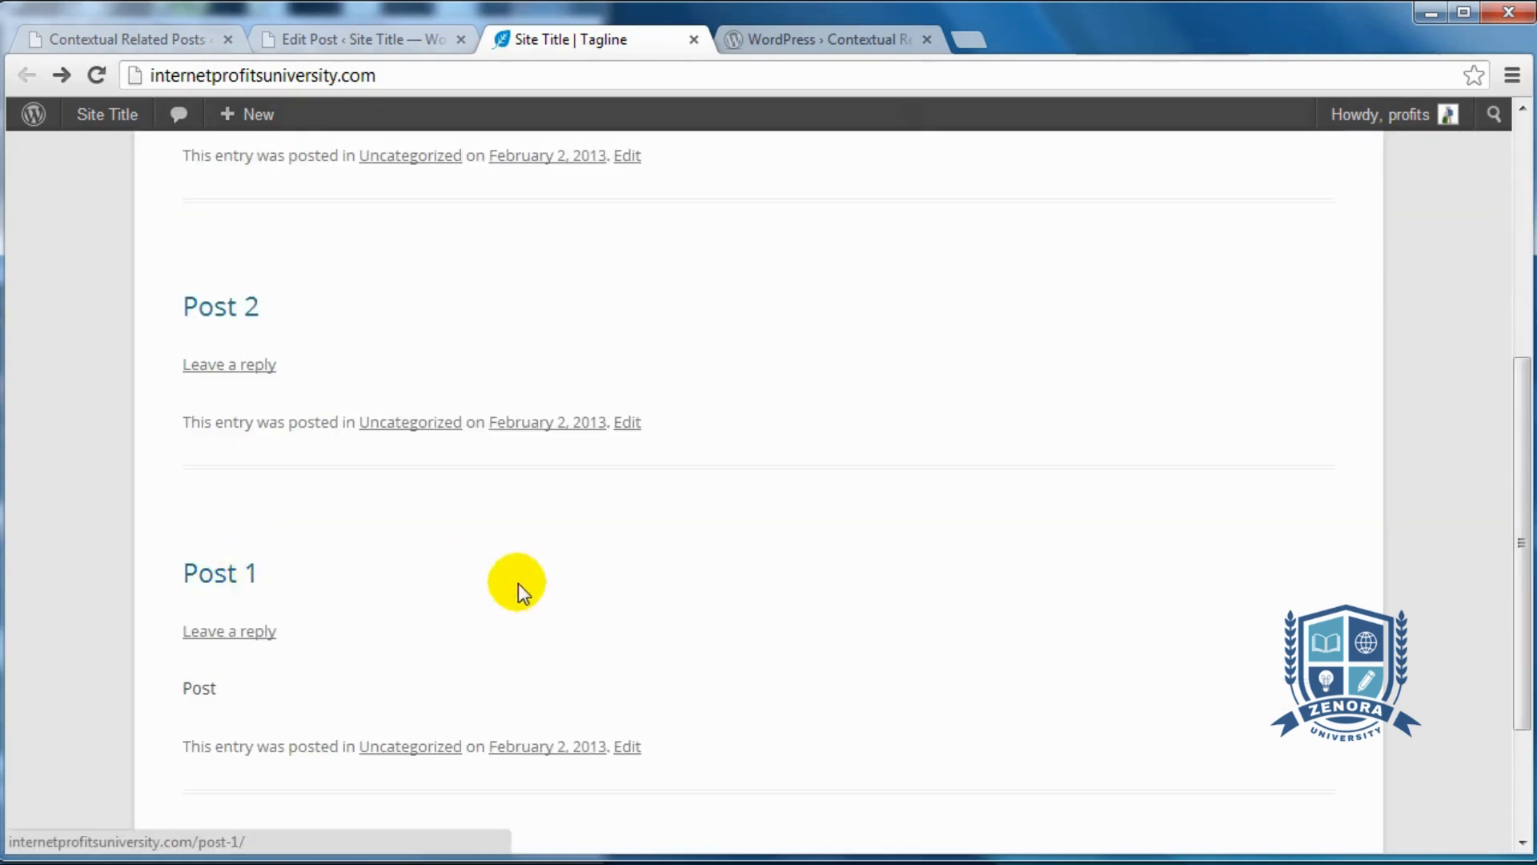
{"action": "scroll", "coordinate": [517, 585], "scroll_direction": "down", "scroll_amount": 2}
{"action": "scroll", "coordinate": [522, 583], "scroll_direction": "up", "scroll_amount": 3}
{"action": "scroll", "coordinate": [430, 345], "scroll_direction": "up", "scroll_amount": 1}
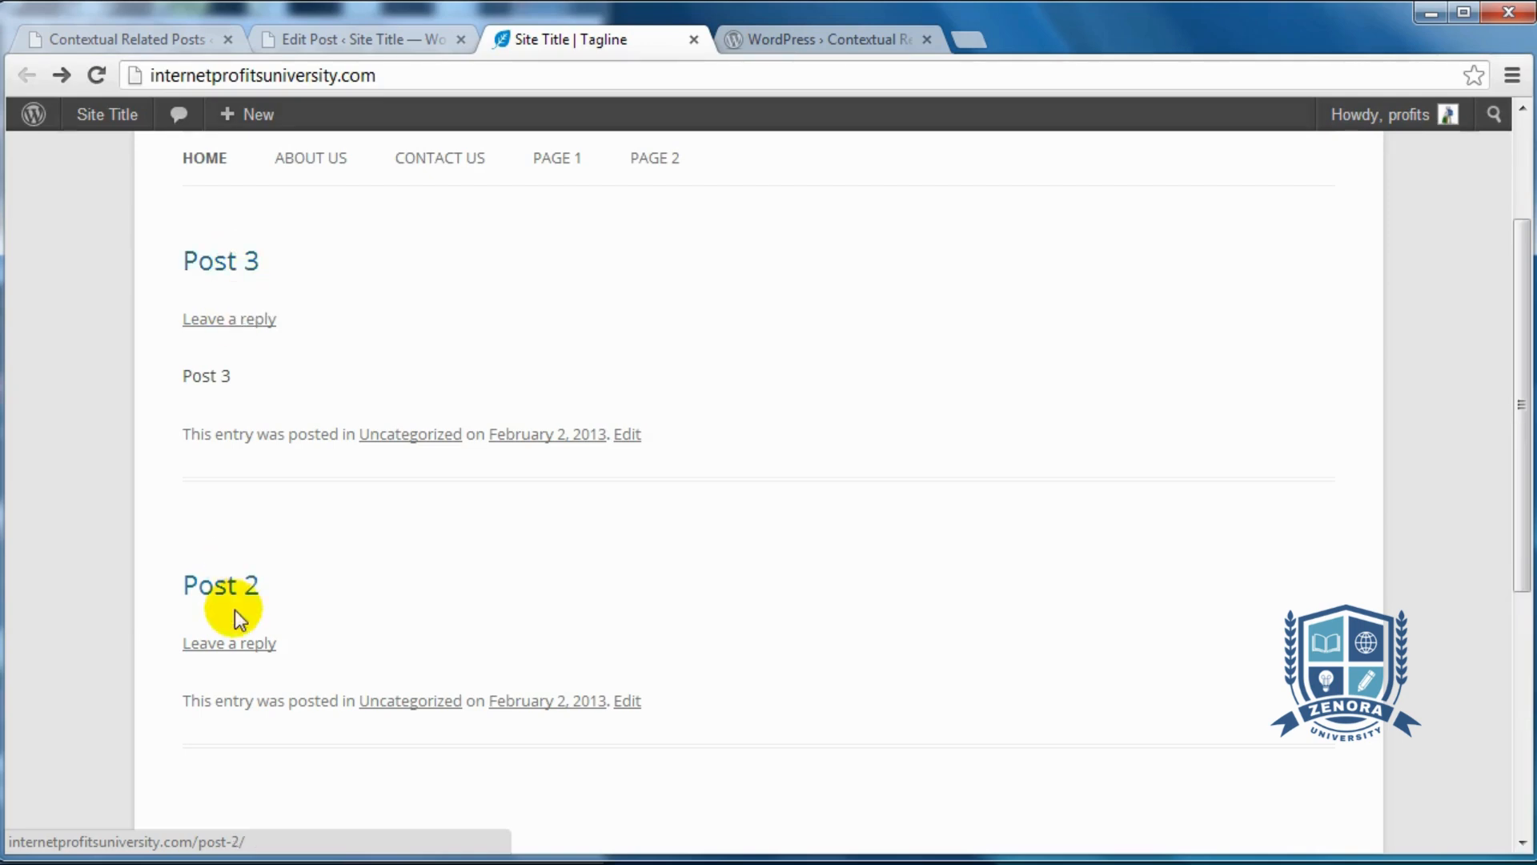
{"action": "scroll", "coordinate": [233, 590], "scroll_direction": "down", "scroll_amount": 3}
{"action": "scroll", "coordinate": [268, 410], "scroll_direction": "up", "scroll_amount": 5}
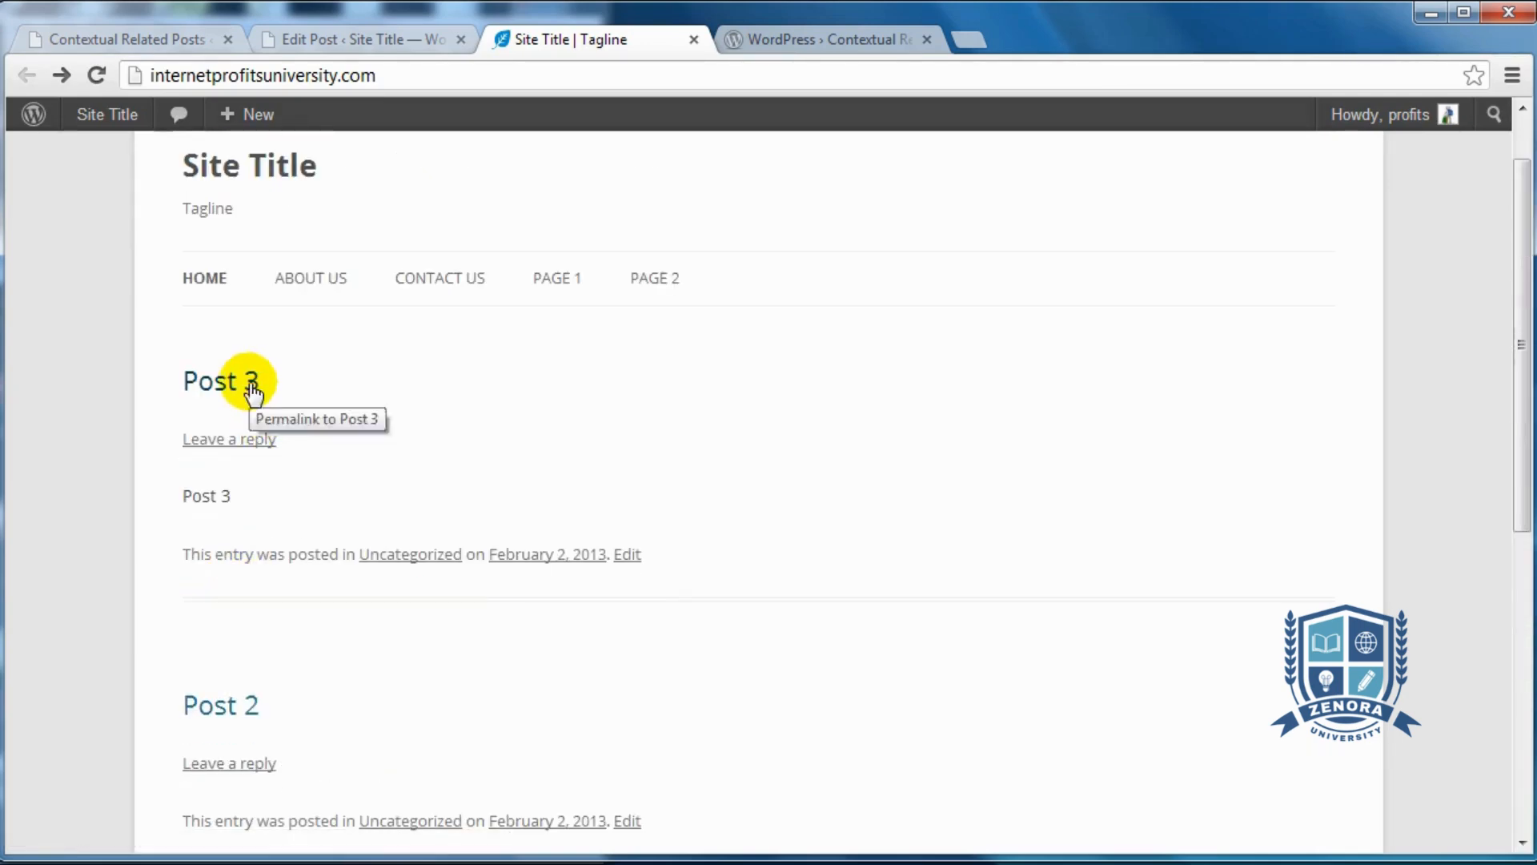
Open Post 3 and Post 2 in turn from the home page to check each one's related posts list.
{"action": "left_click", "coordinate": [246, 382]}
{"action": "scroll", "coordinate": [556, 446], "scroll_direction": "down", "scroll_amount": 2}
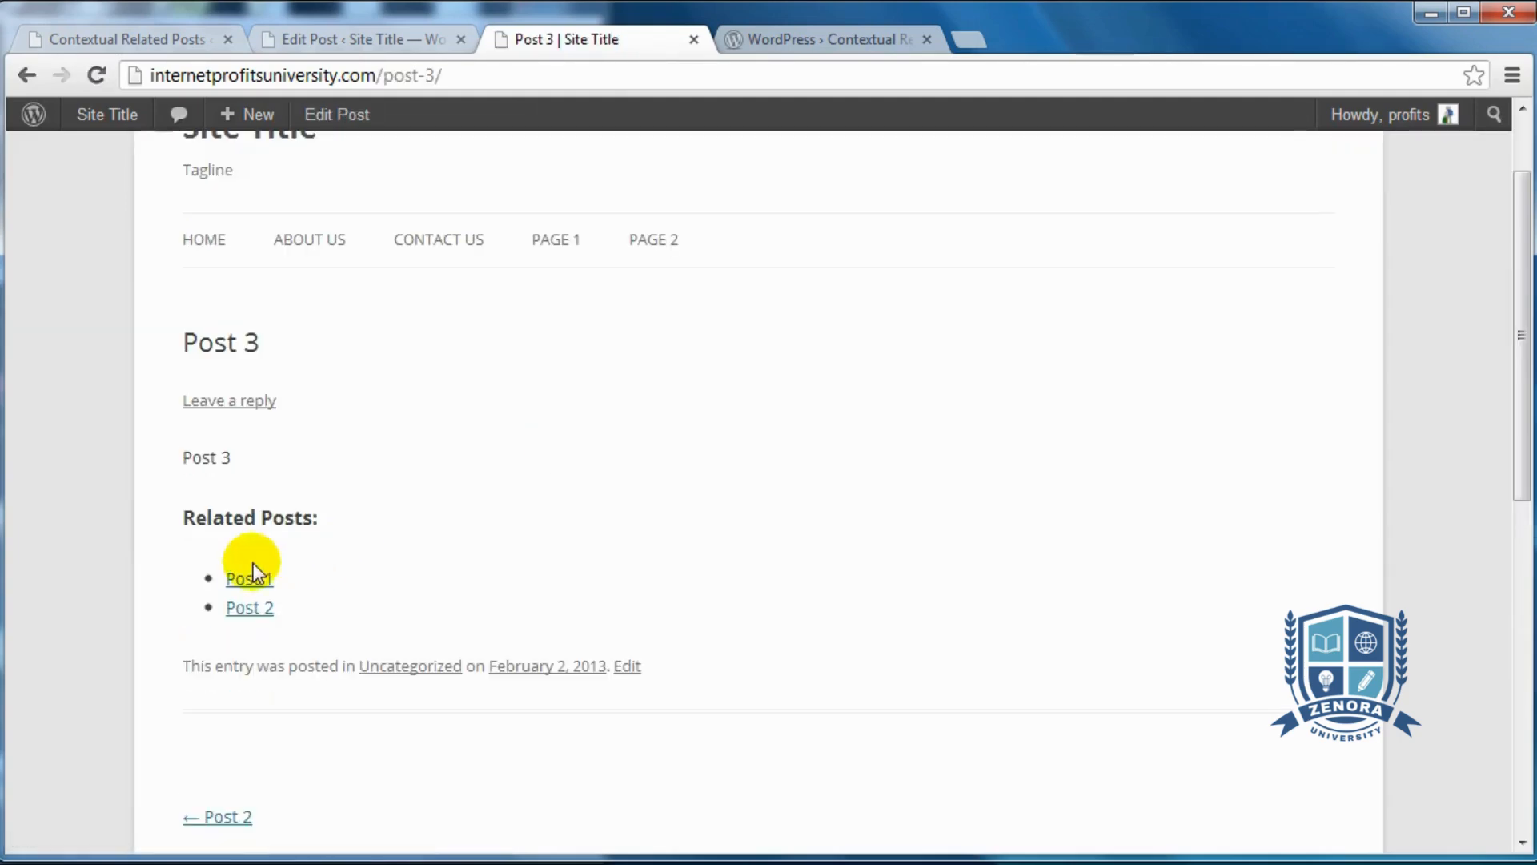
{"action": "left_click", "coordinate": [26, 78]}
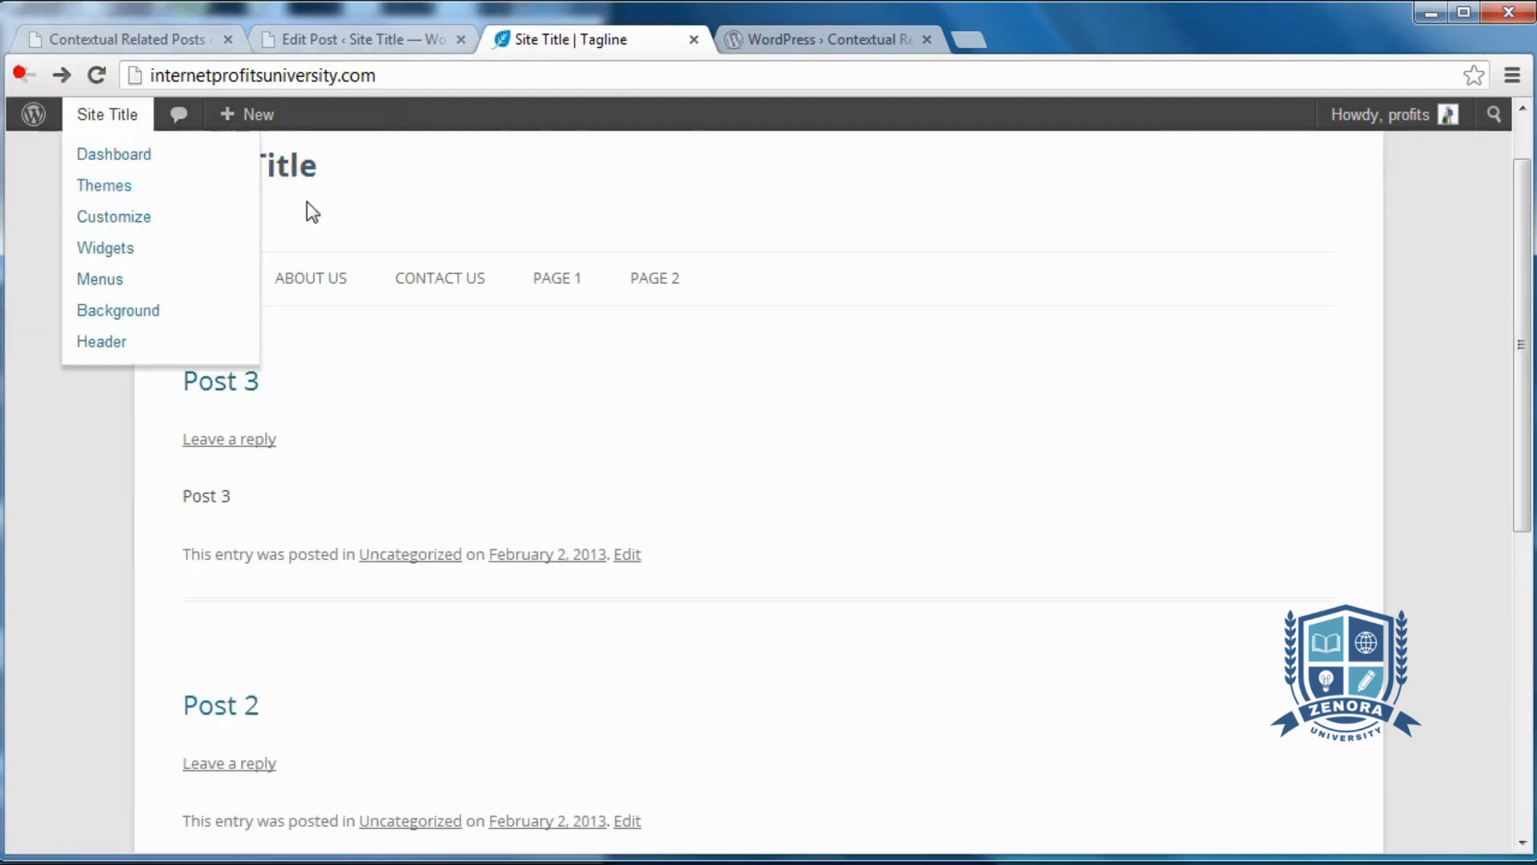
{"action": "scroll", "coordinate": [405, 517], "scroll_direction": "down", "scroll_amount": 5}
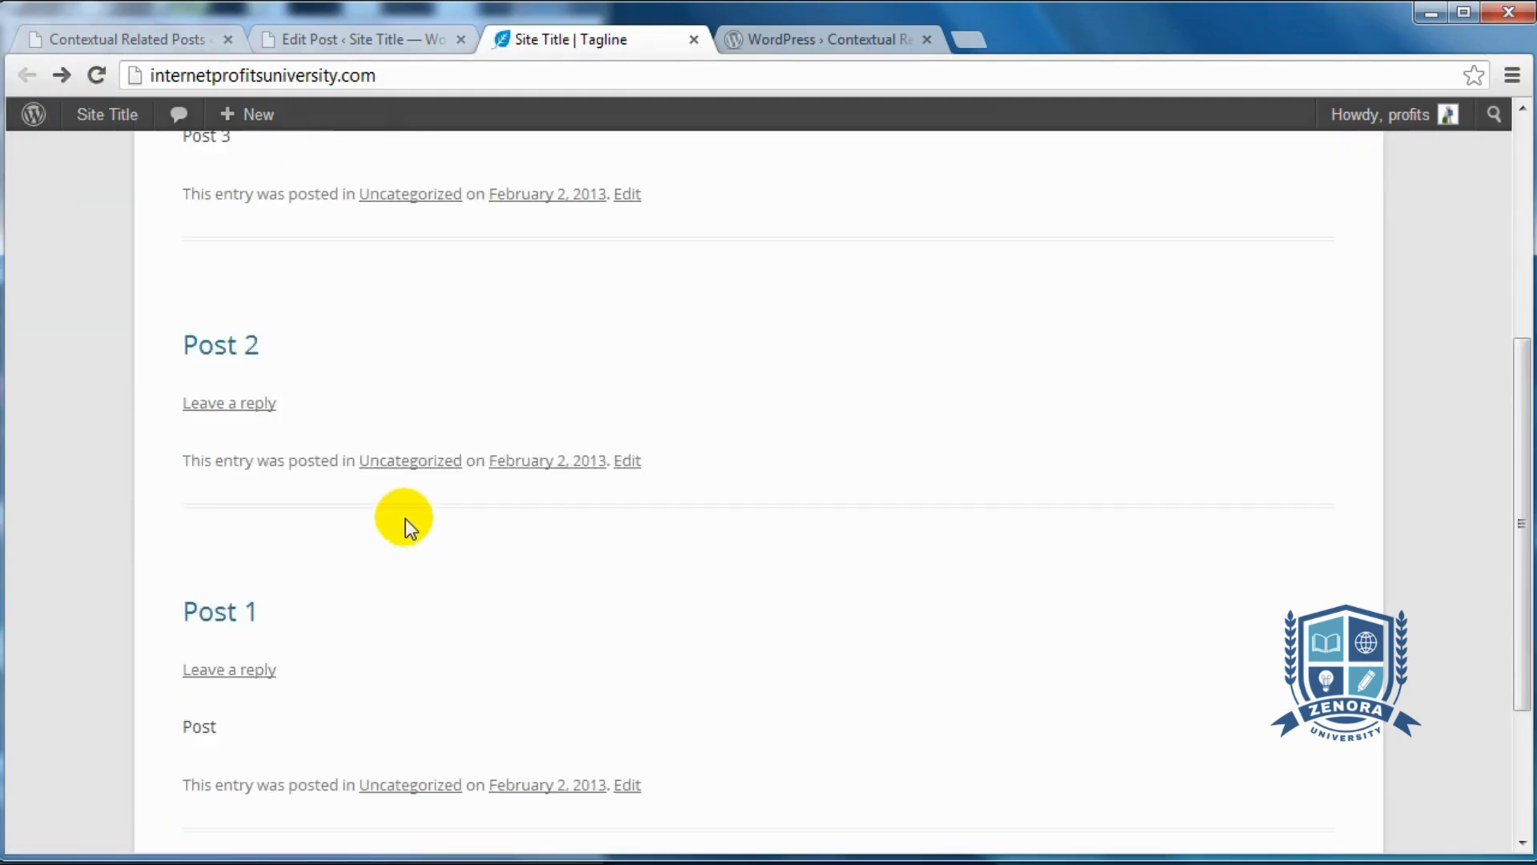
{"action": "left_click", "coordinate": [228, 351]}
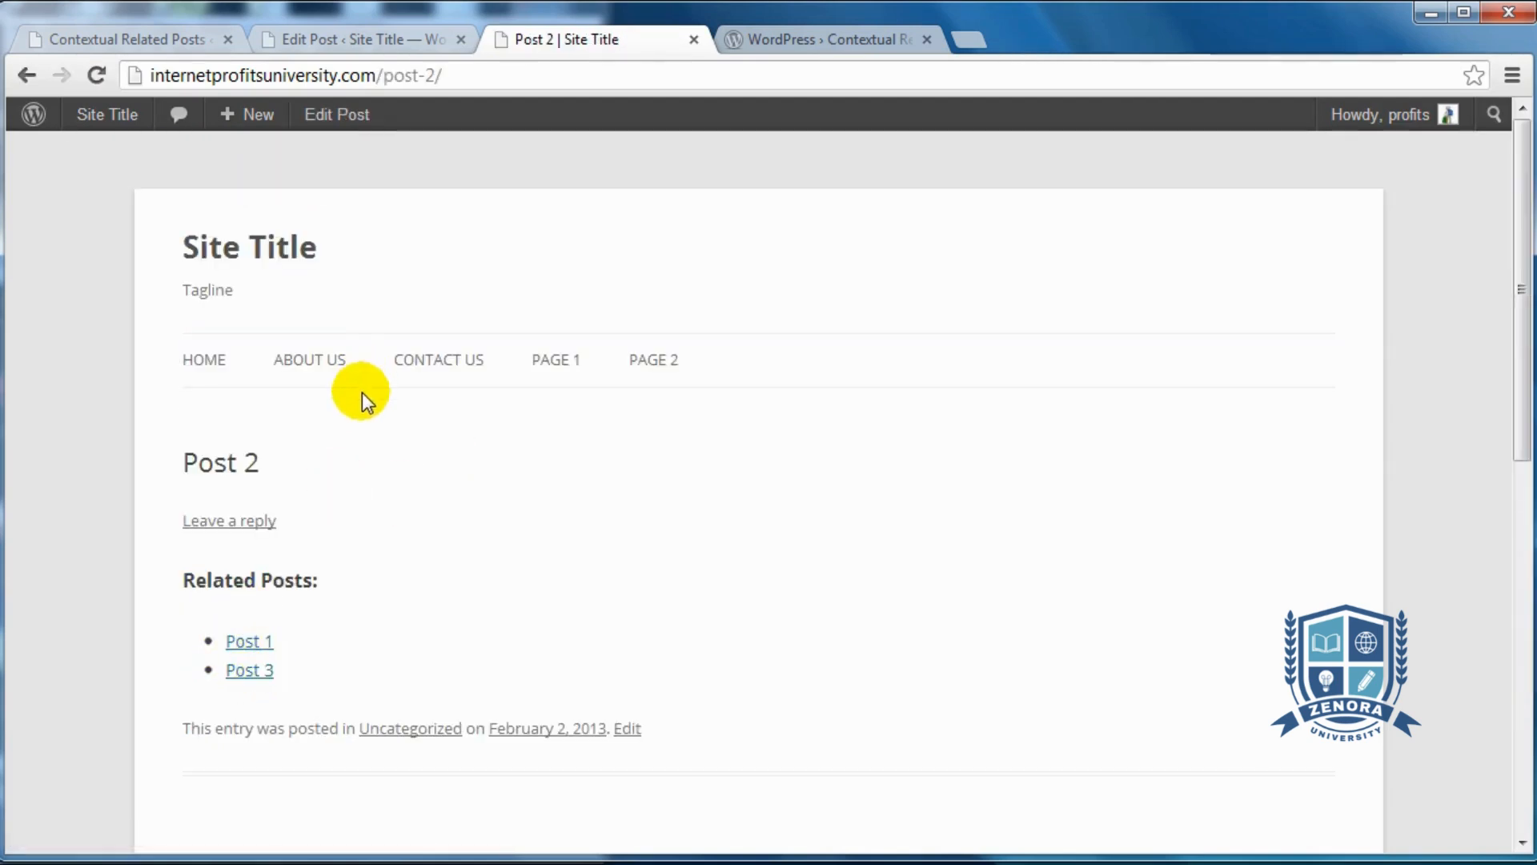
View the related posts on Page 1 and Page 2, and follow Page 1's related link to Page 2.
{"action": "left_click", "coordinate": [550, 353]}
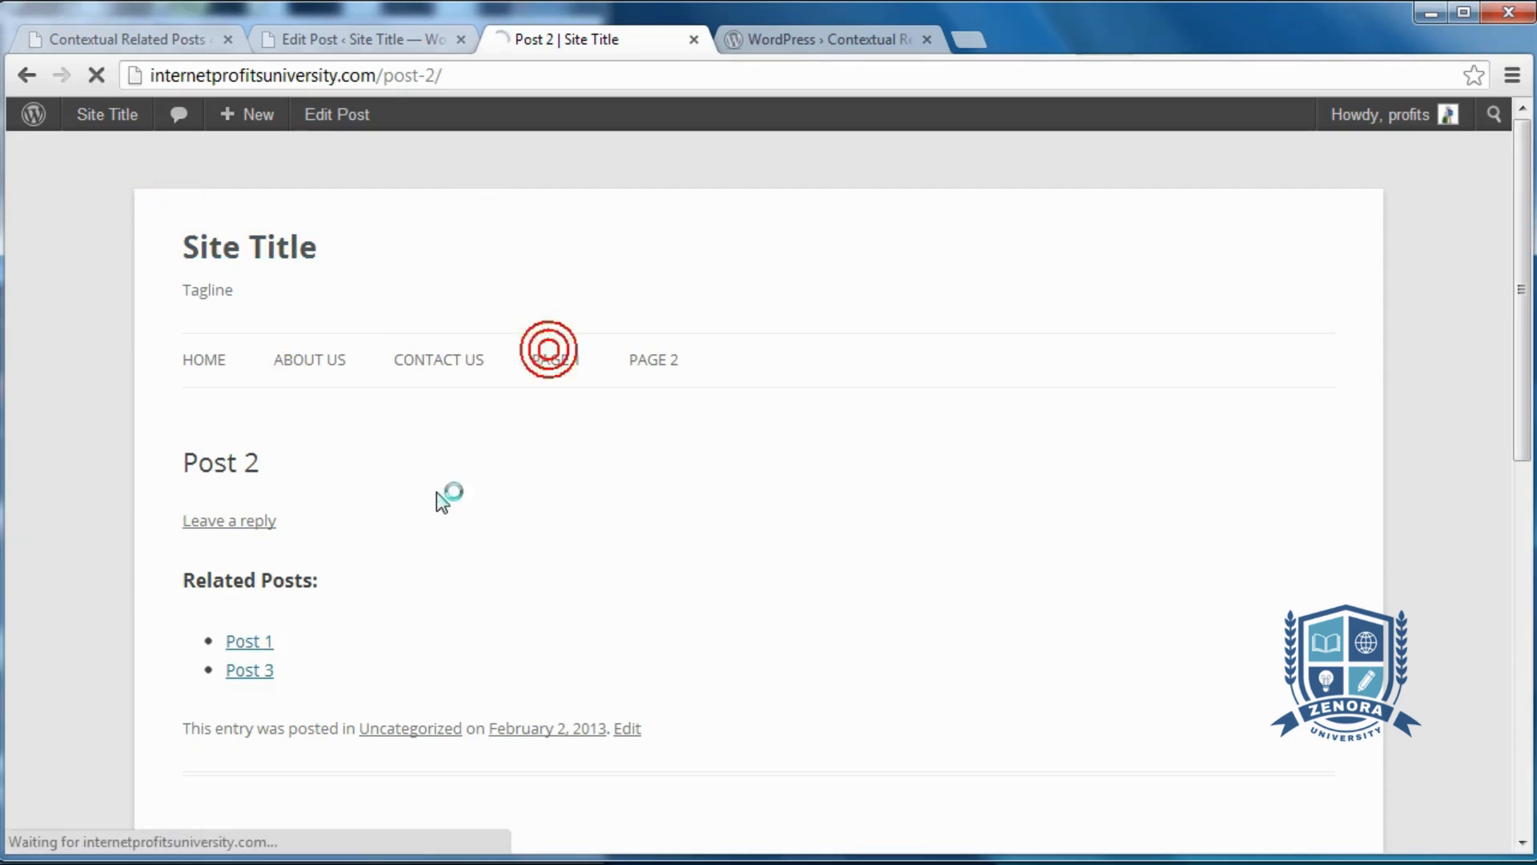
{"action": "left_click", "coordinate": [653, 358]}
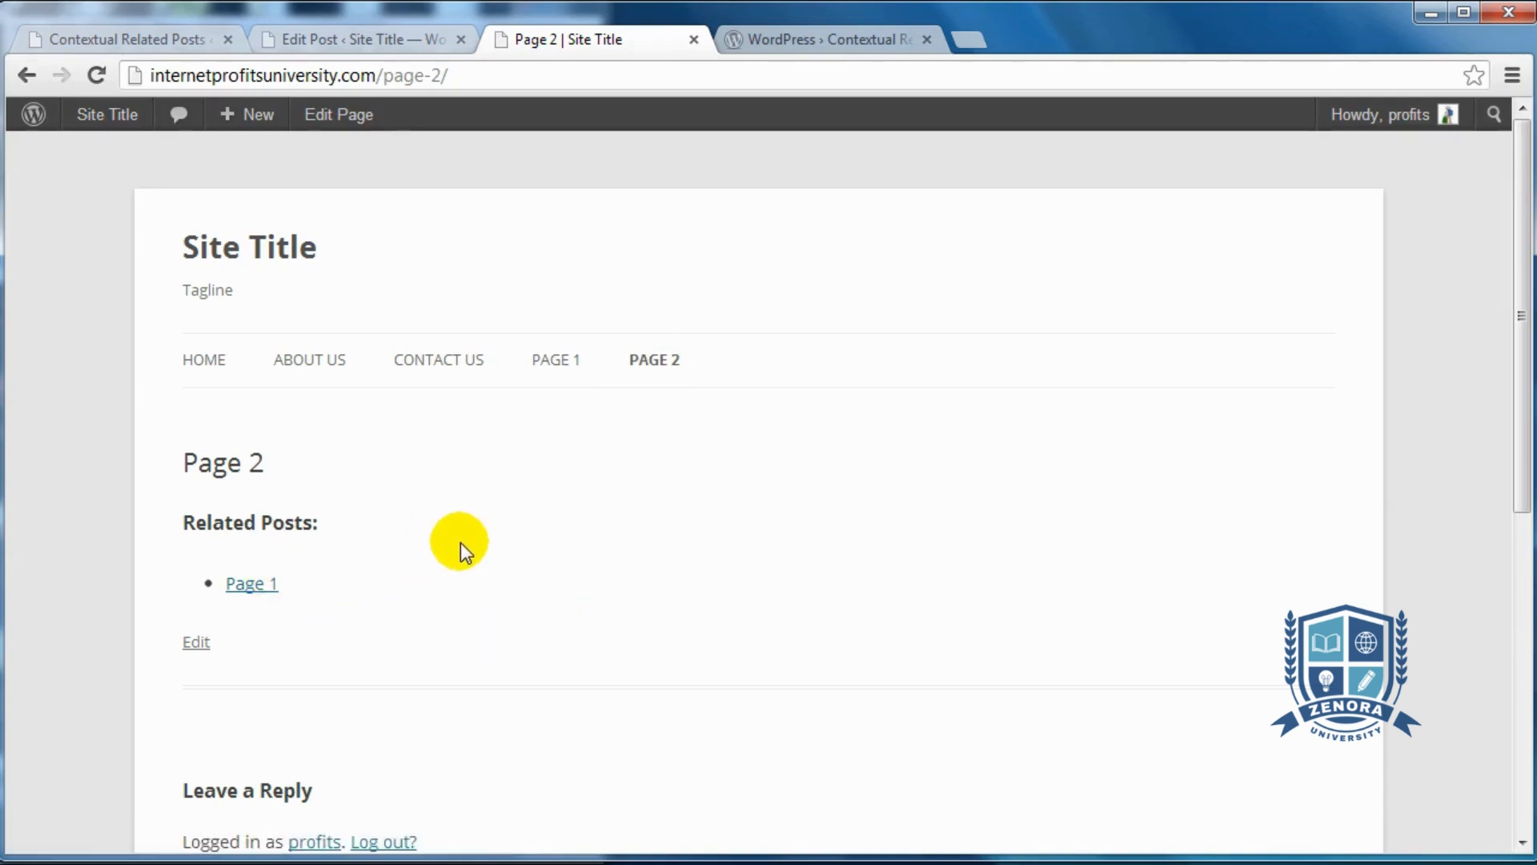
{"action": "left_click", "coordinate": [565, 368]}
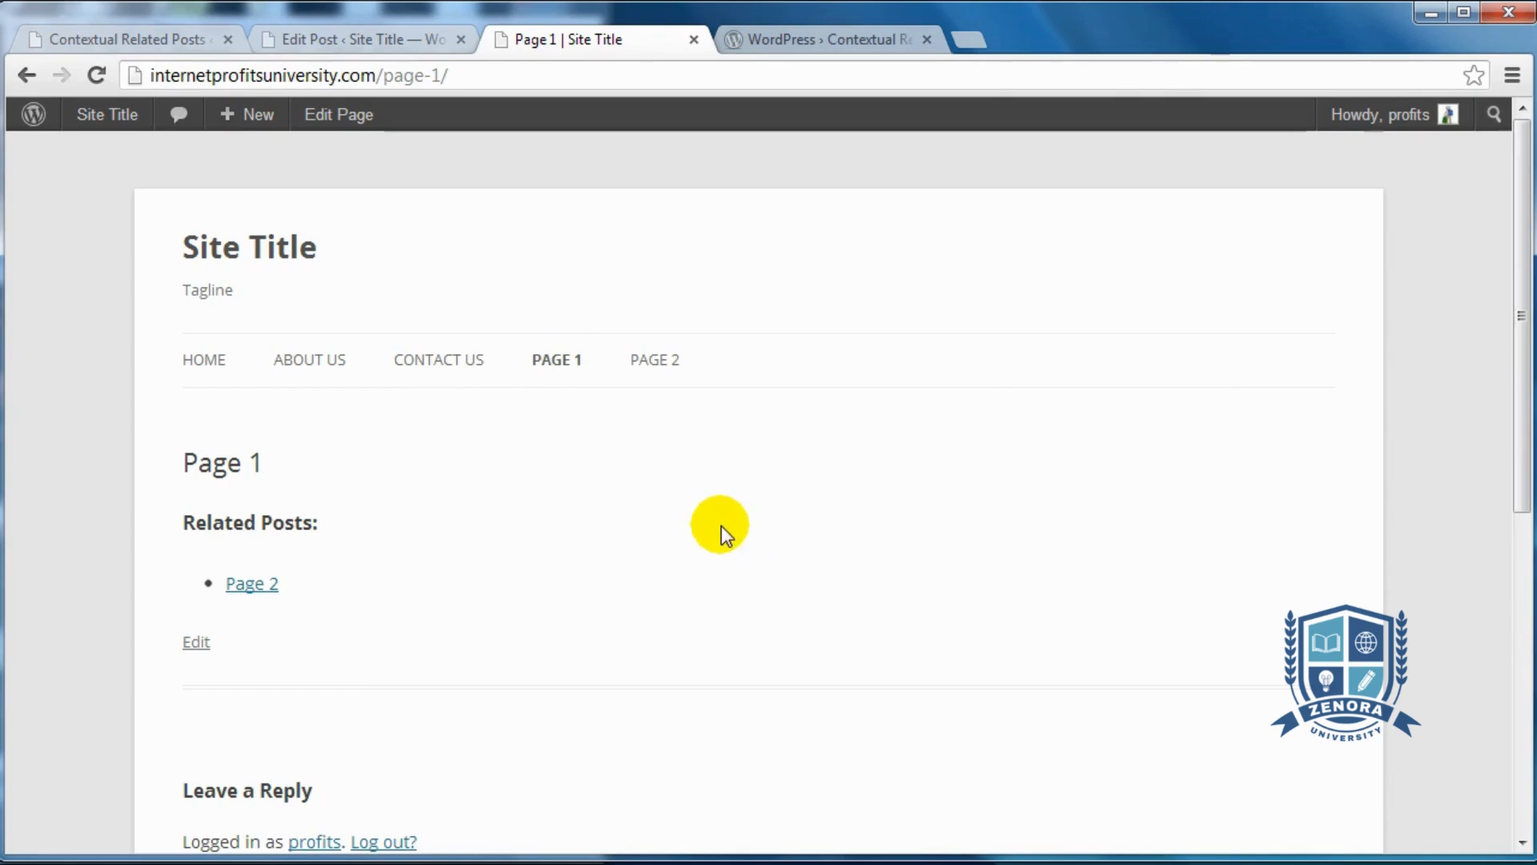
{"action": "left_click", "coordinate": [265, 586]}
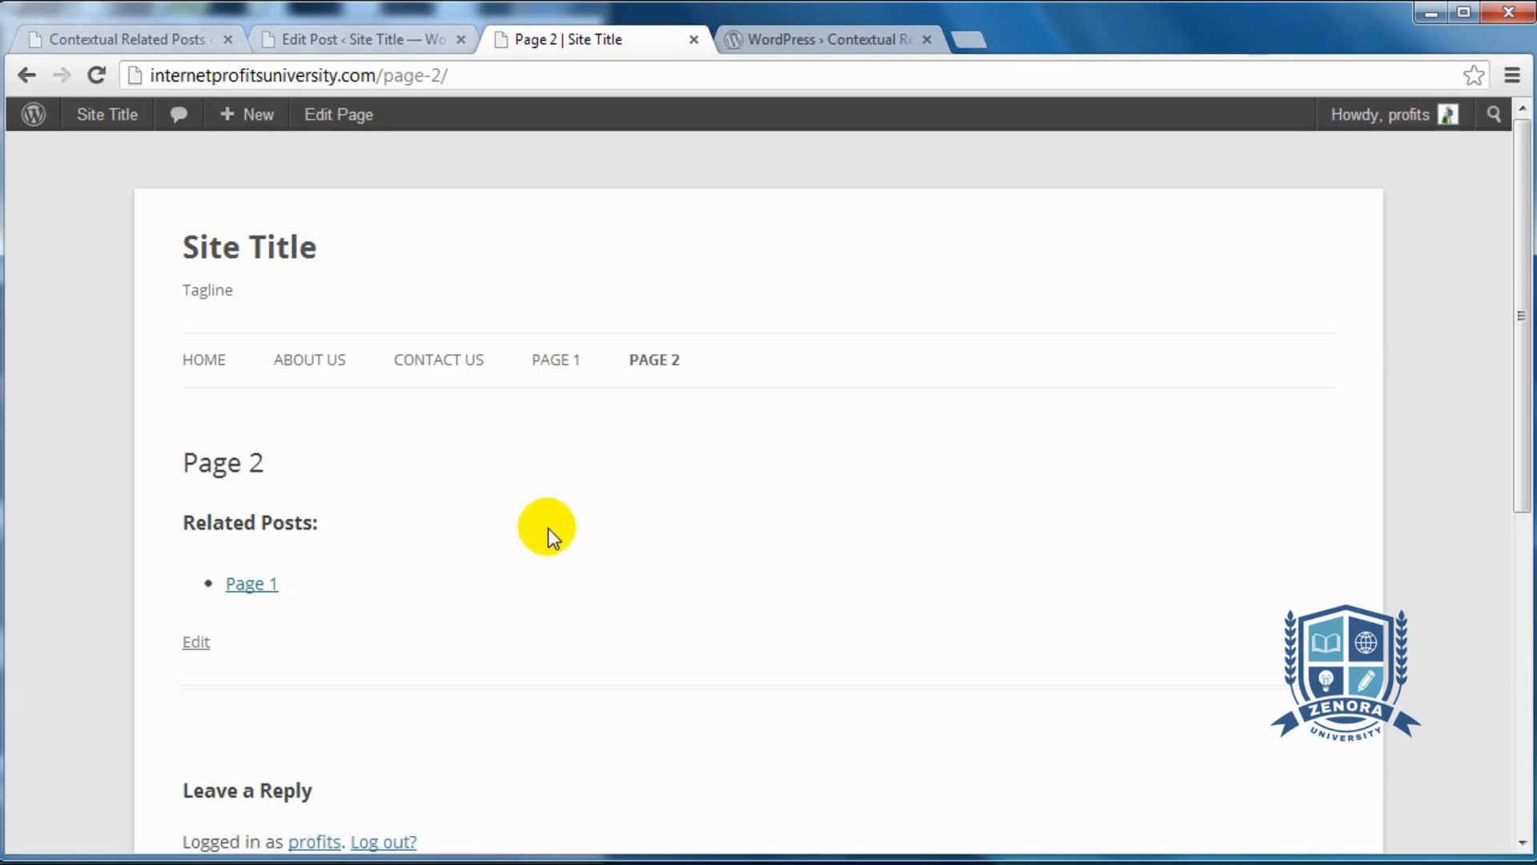